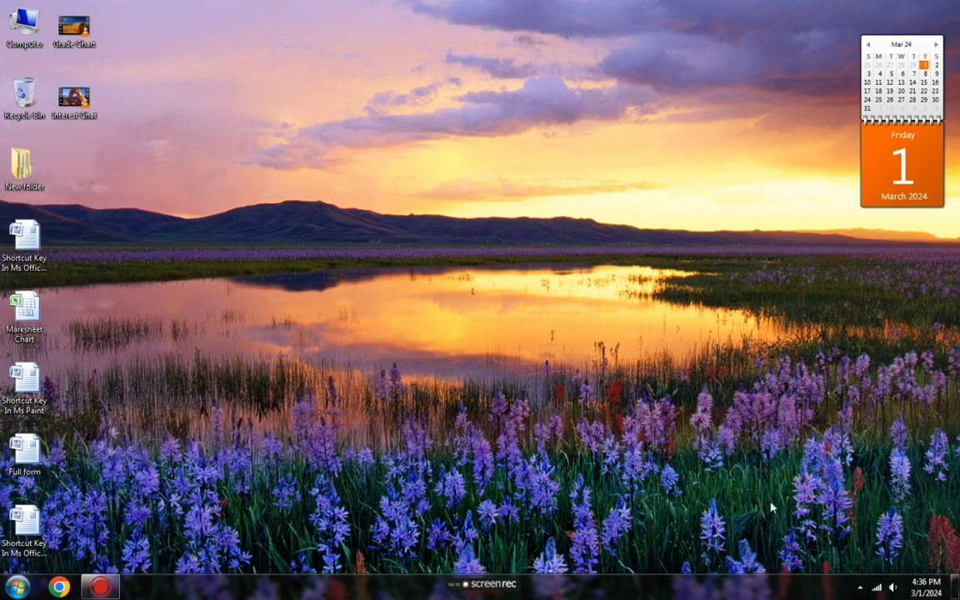
Step: Launch Microsoft Office Excel 2007 and maximize the blank workbook's window
click(17, 587)
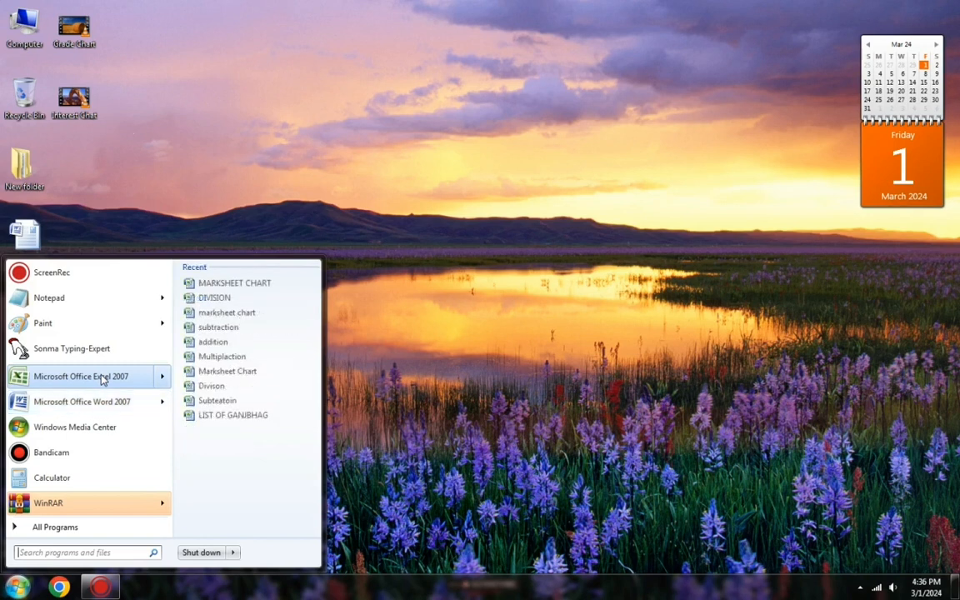
click(103, 379)
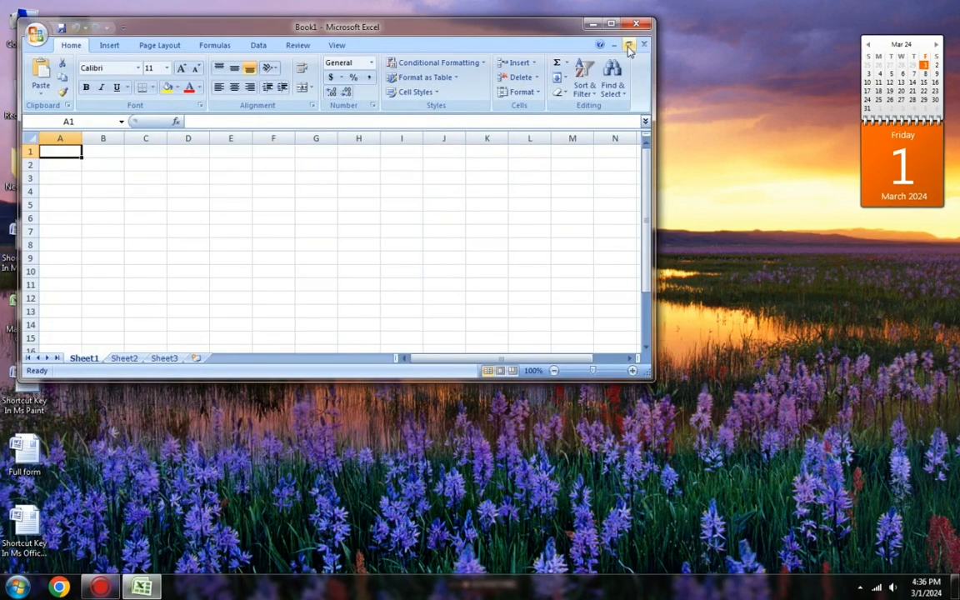
click(611, 24)
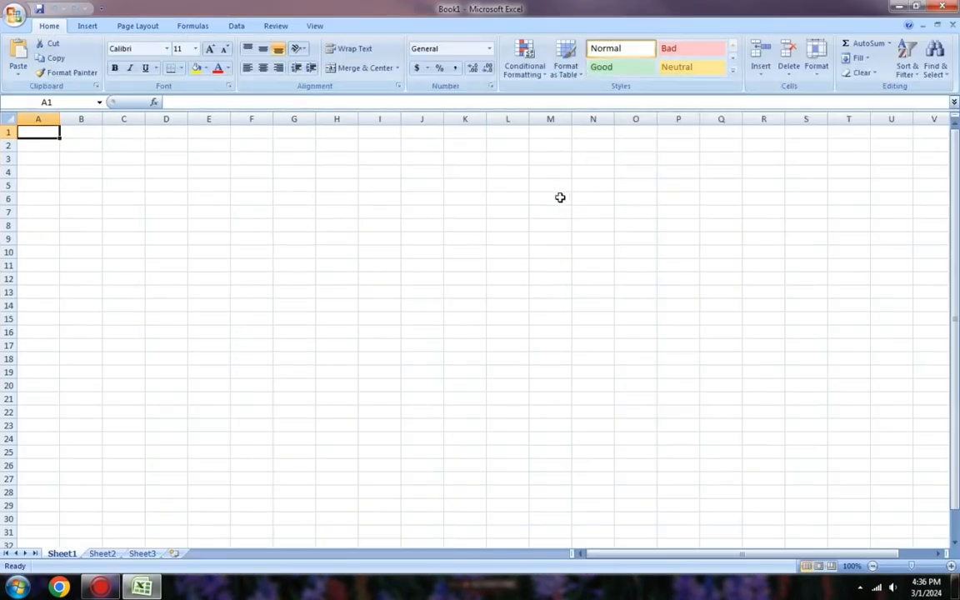
Step: Apply All Borders to every cell of Sheet1
key(ctrl+a)
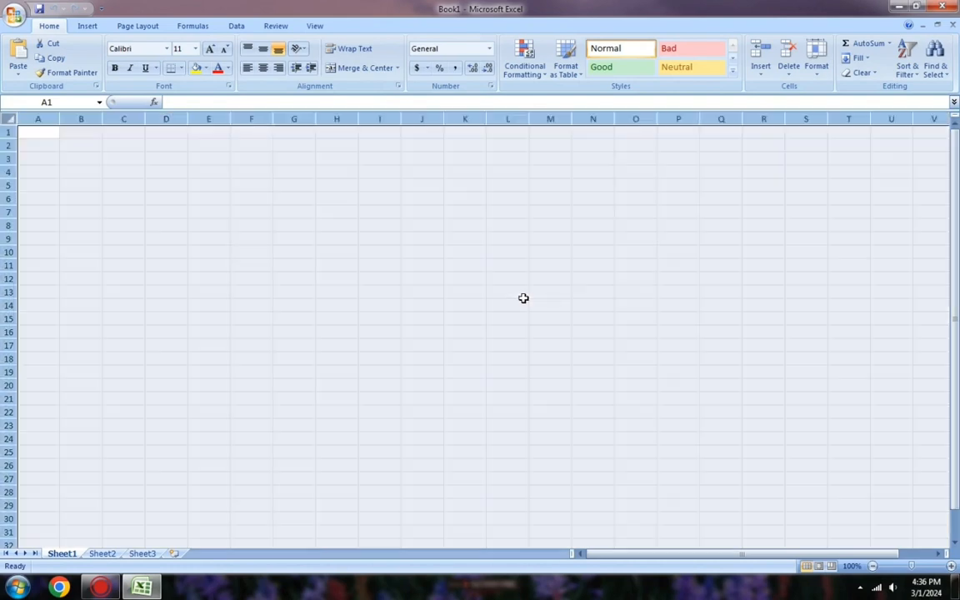
click(185, 67)
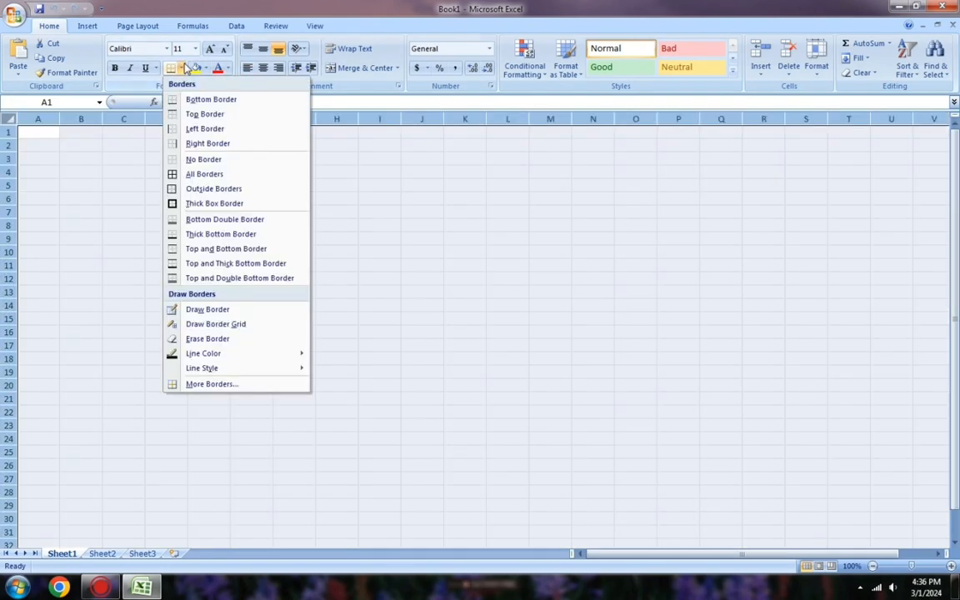
click(204, 174)
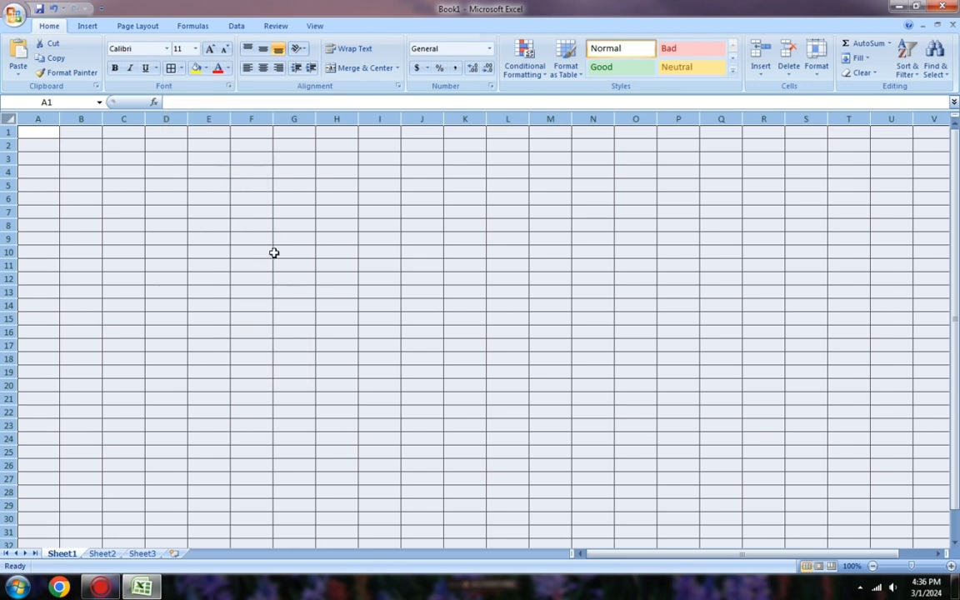
click(274, 252)
Step: Merge and center cells B1:H3 and enter the title "Hero Bike with GST Chart" in them
drag(76, 133, 321, 154)
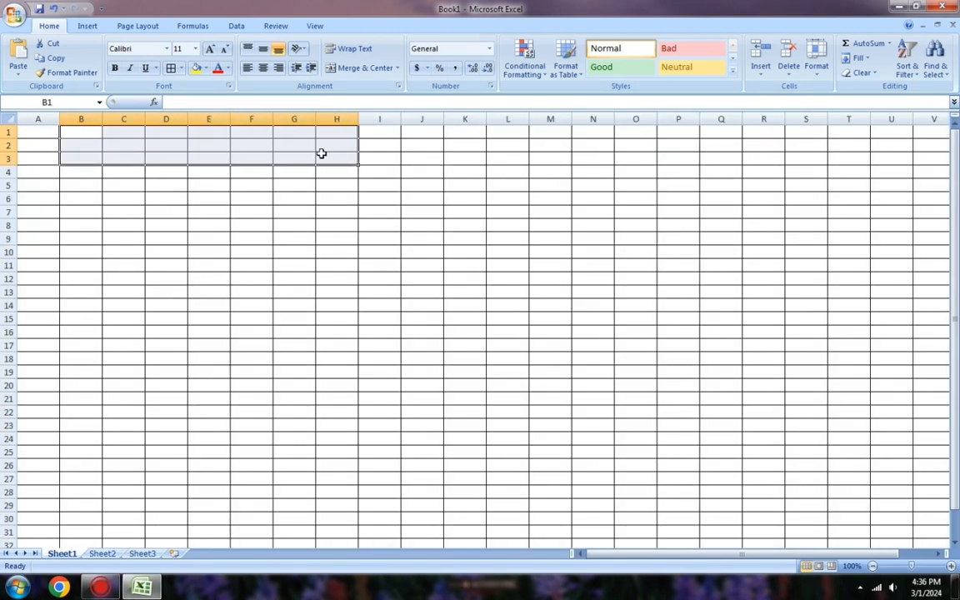
click(365, 68)
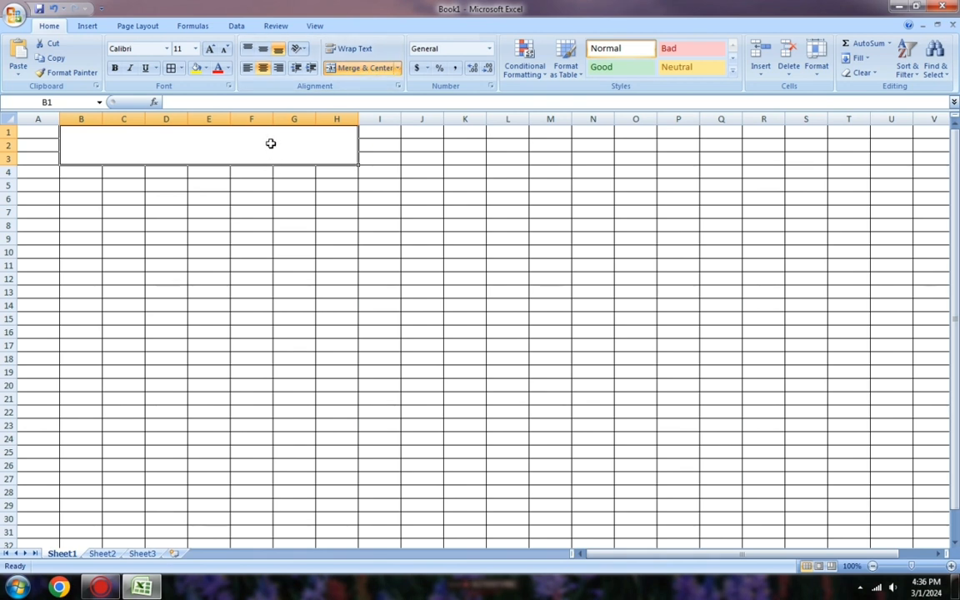
text(He)
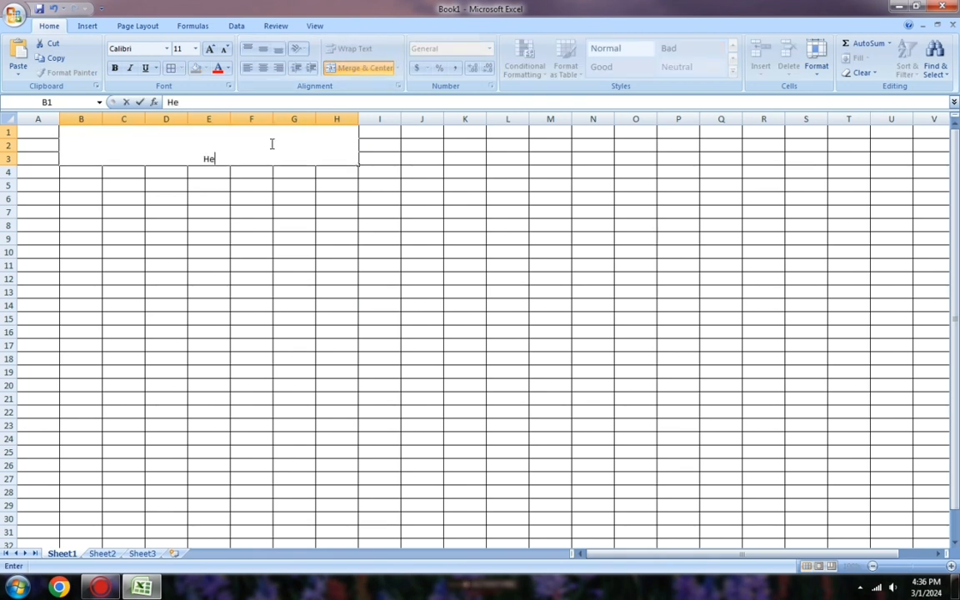
text(ro Bike)
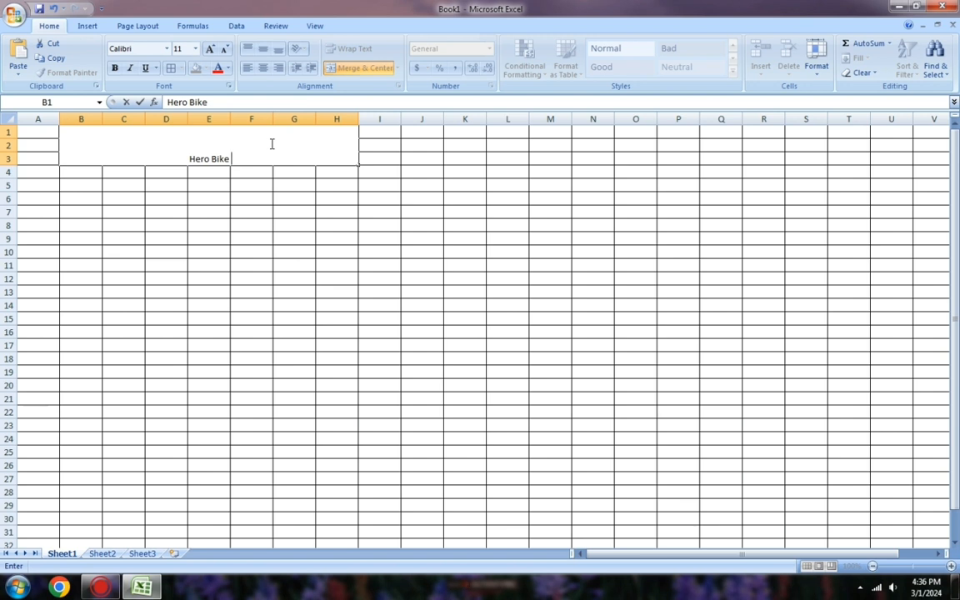
text( with G)
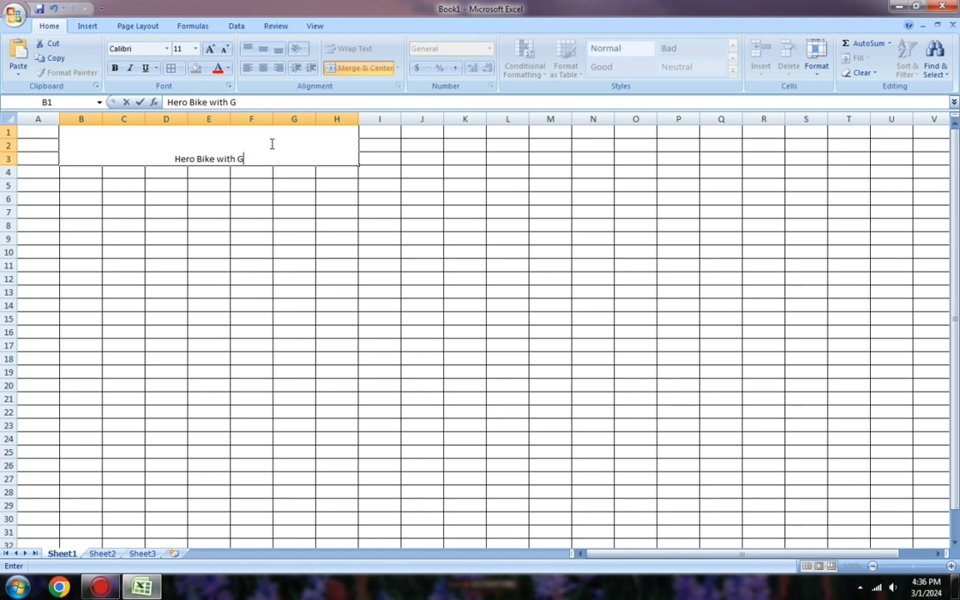
text(ST)
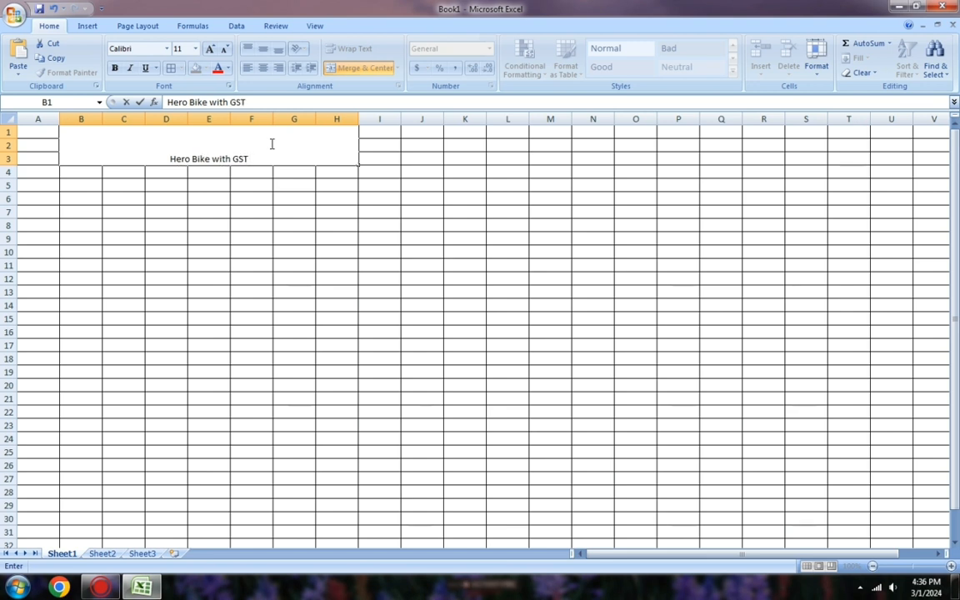
text( Chart)
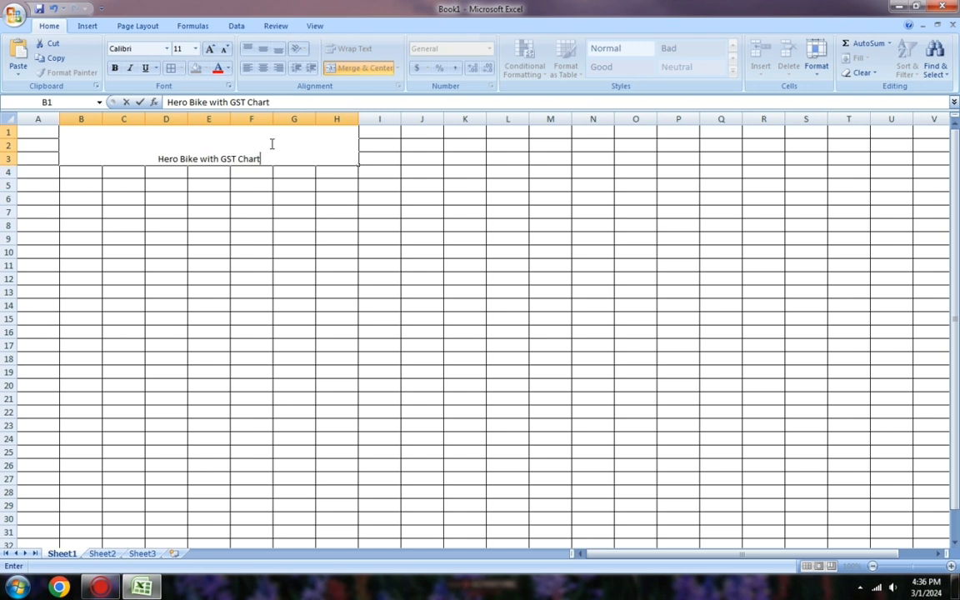
click(311, 213)
Step: Middle-align the title vertically in its merged cell and enlarge its font size to 24
click(267, 146)
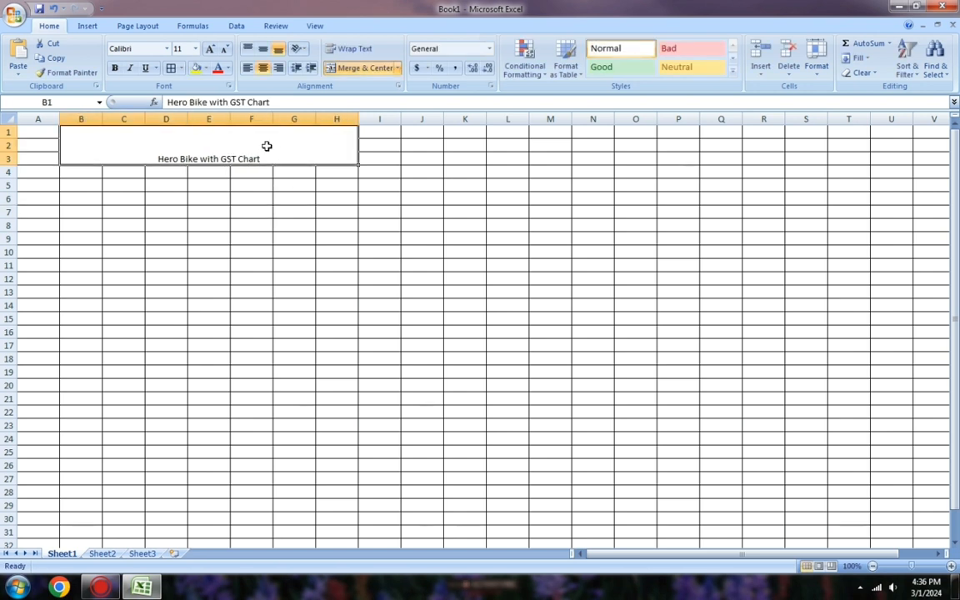
click(263, 48)
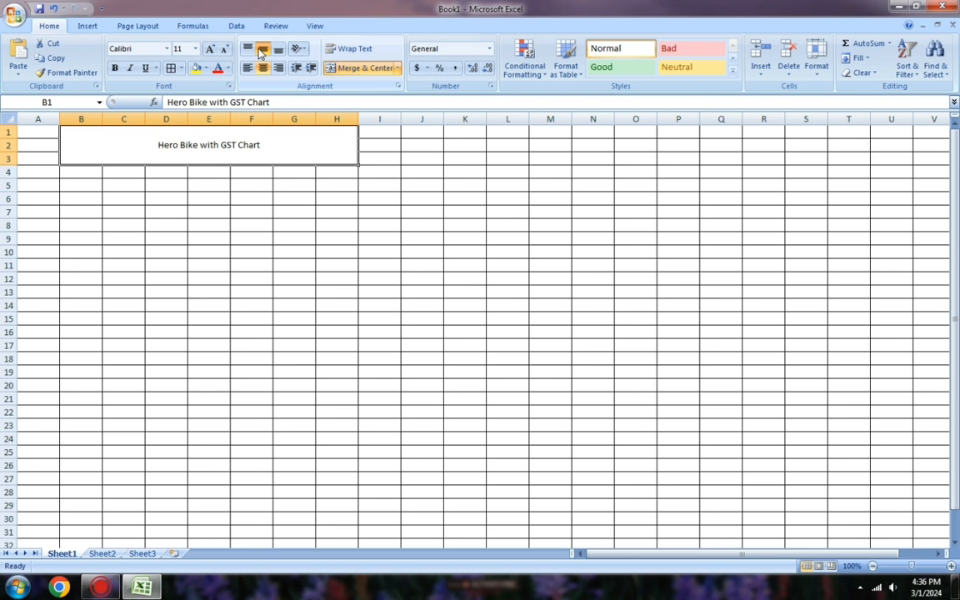
click(211, 49)
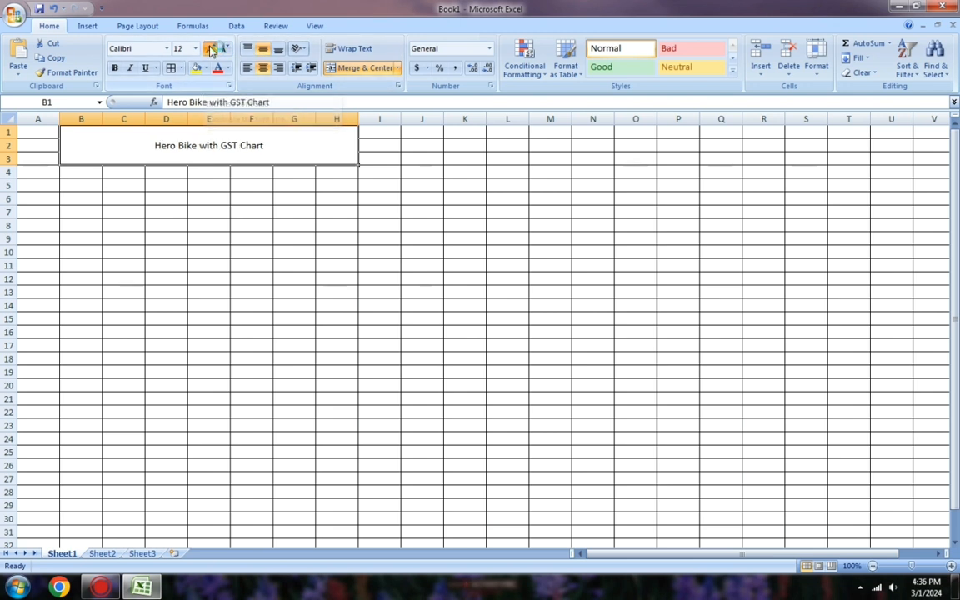
click(211, 49)
click(211, 49)
click(211, 49)
click(211, 49)
click(211, 49)
click(211, 49)
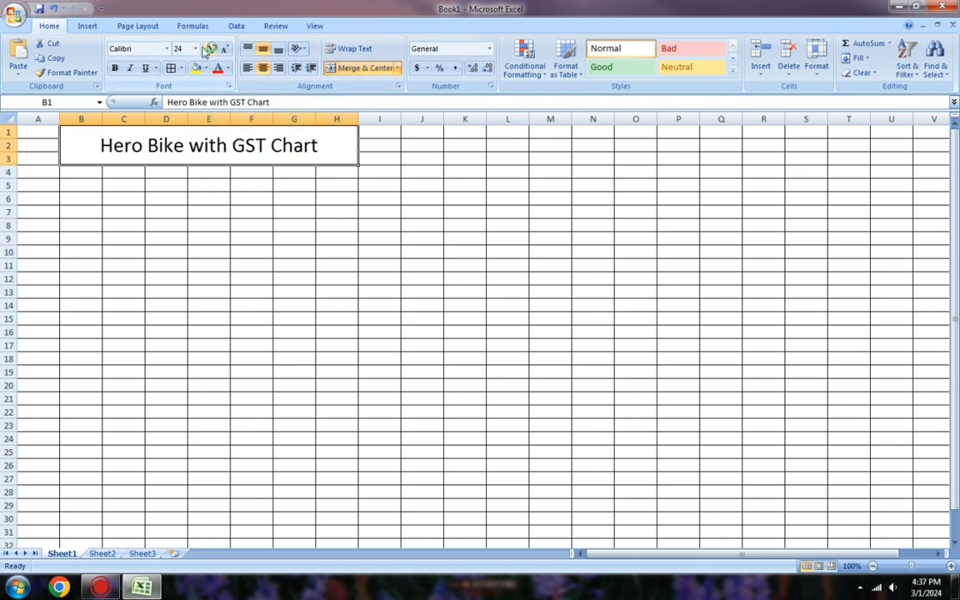
Step: Change the title's font to Algerian and its font color to the standard dark red
click(166, 48)
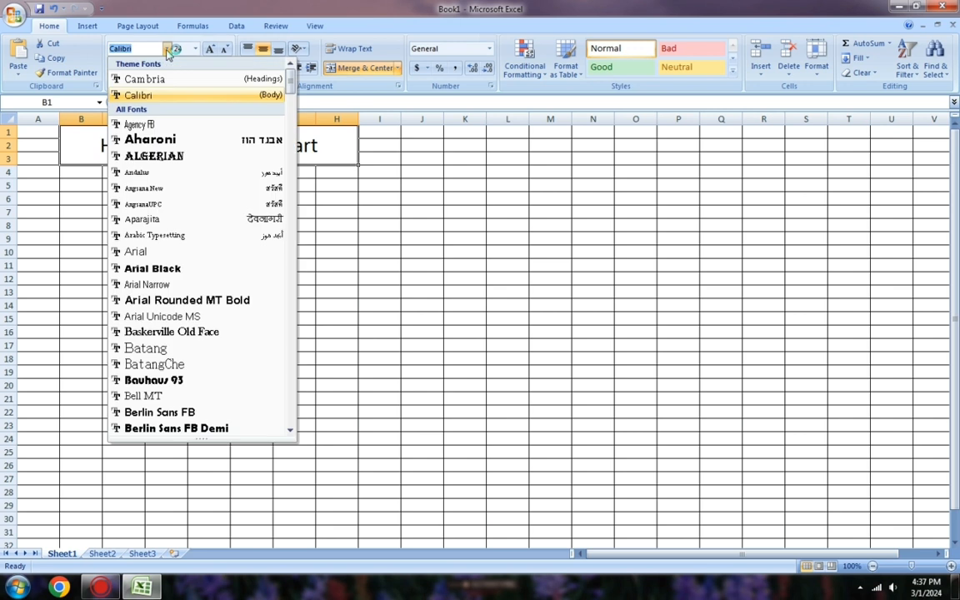
click(166, 157)
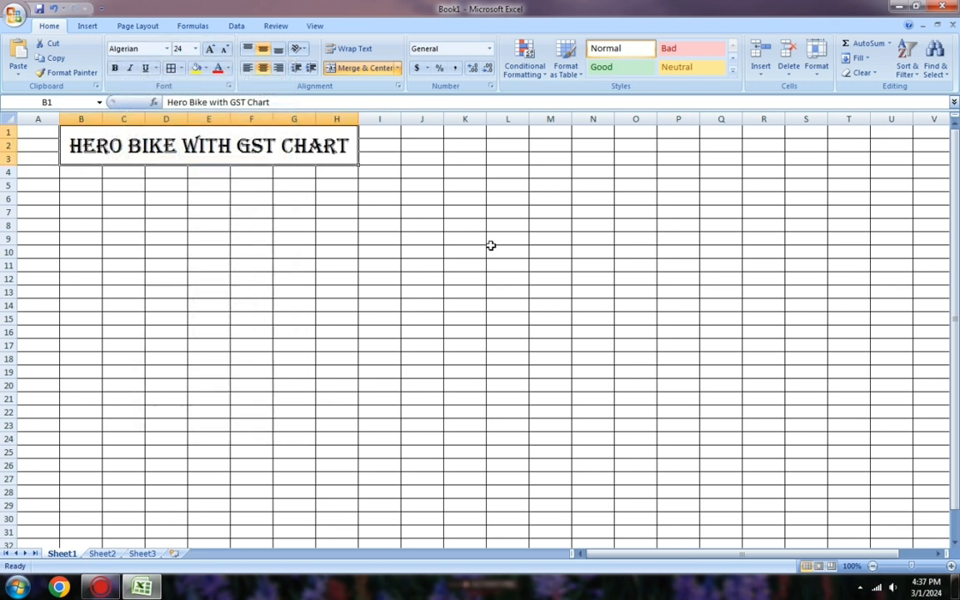
click(231, 68)
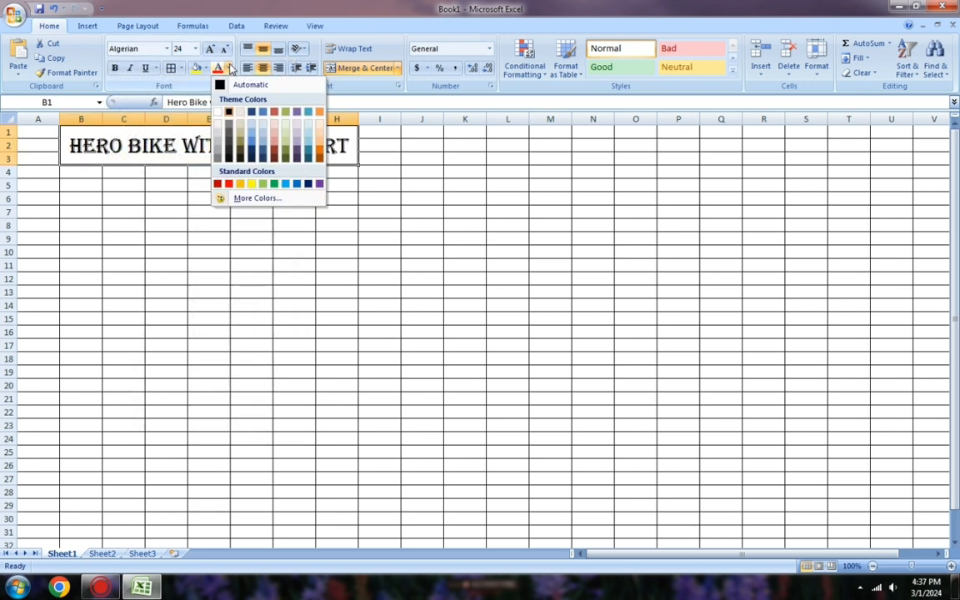
click(218, 184)
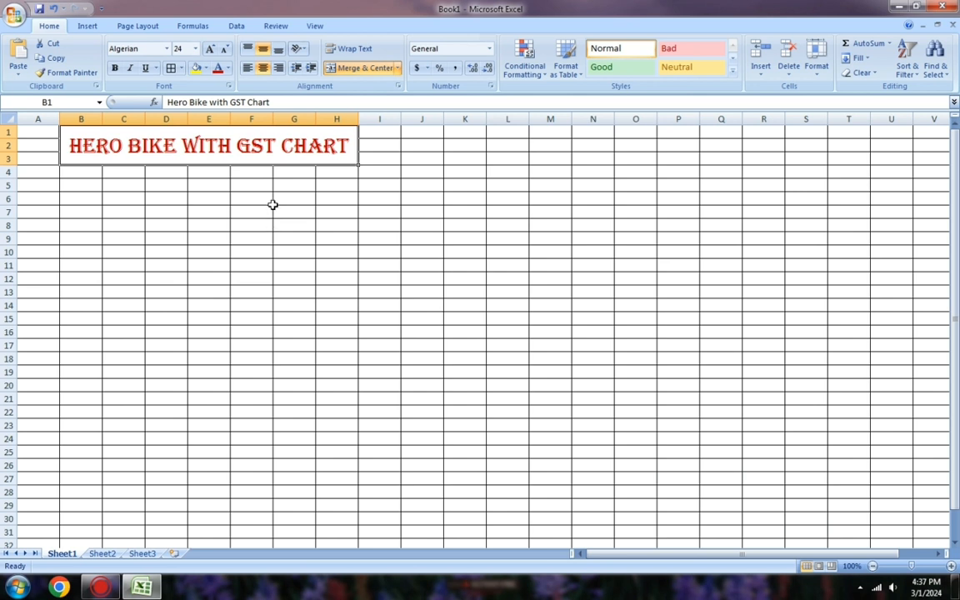
Step: Set the font size of cells A4:L30 to 16
click(38, 172)
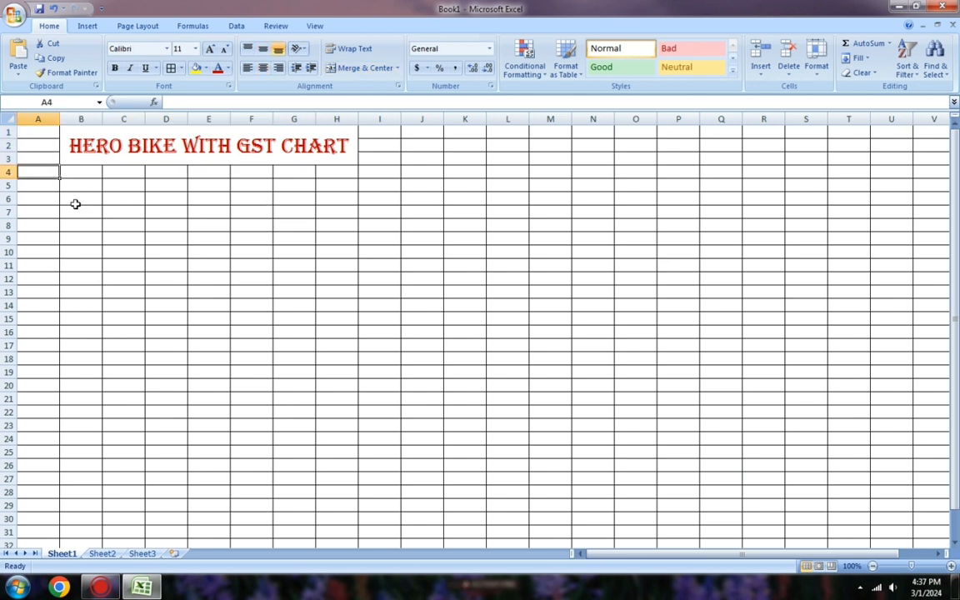
drag(50, 172, 509, 505)
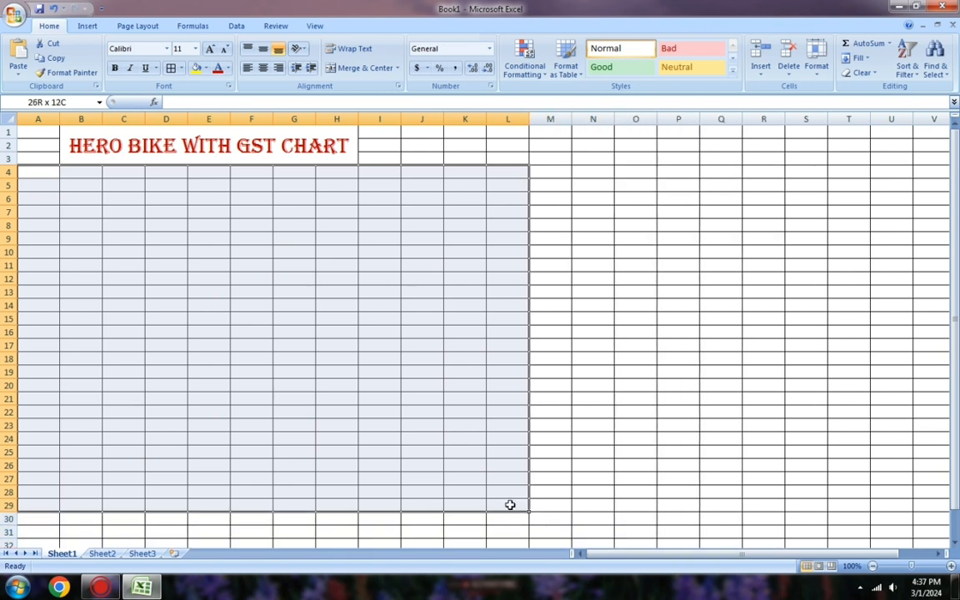
mouse_move(510, 505)
mouse_down()
mouse_move(499, 506)
mouse_move(523, 520)
mouse_up()
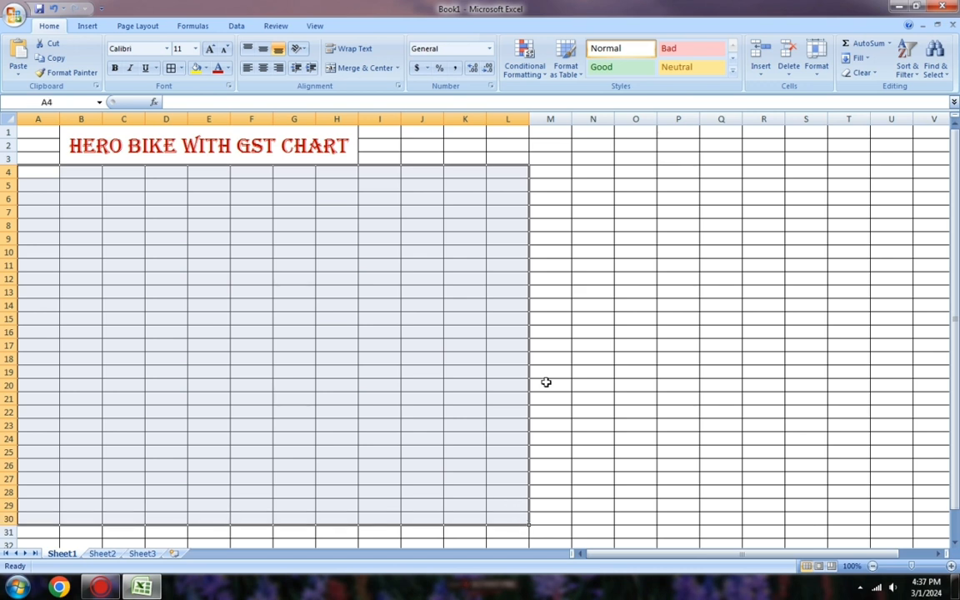
click(196, 48)
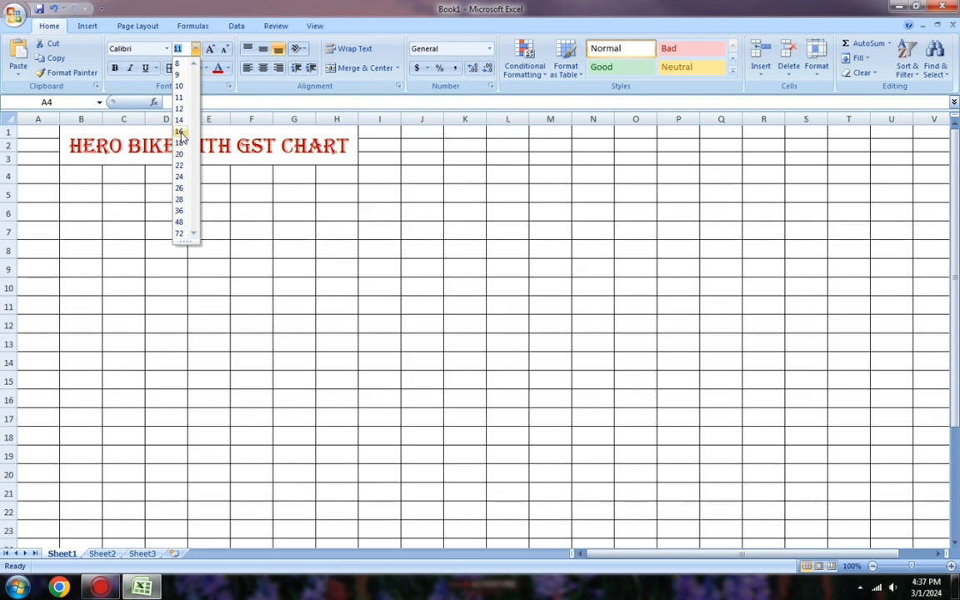
click(179, 132)
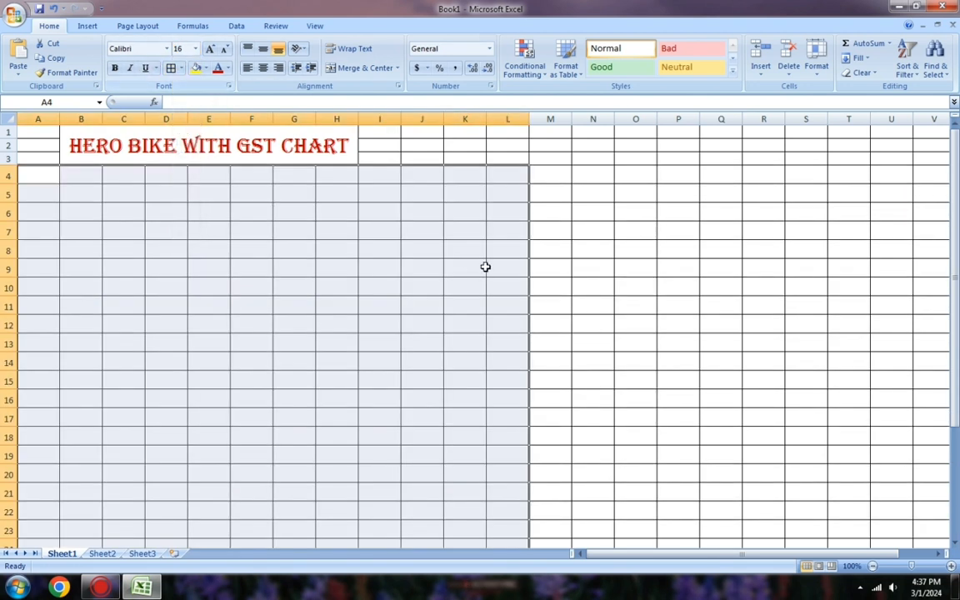
click(549, 270)
Step: Make the header cells A4:L4 bold
drag(39, 173, 502, 169)
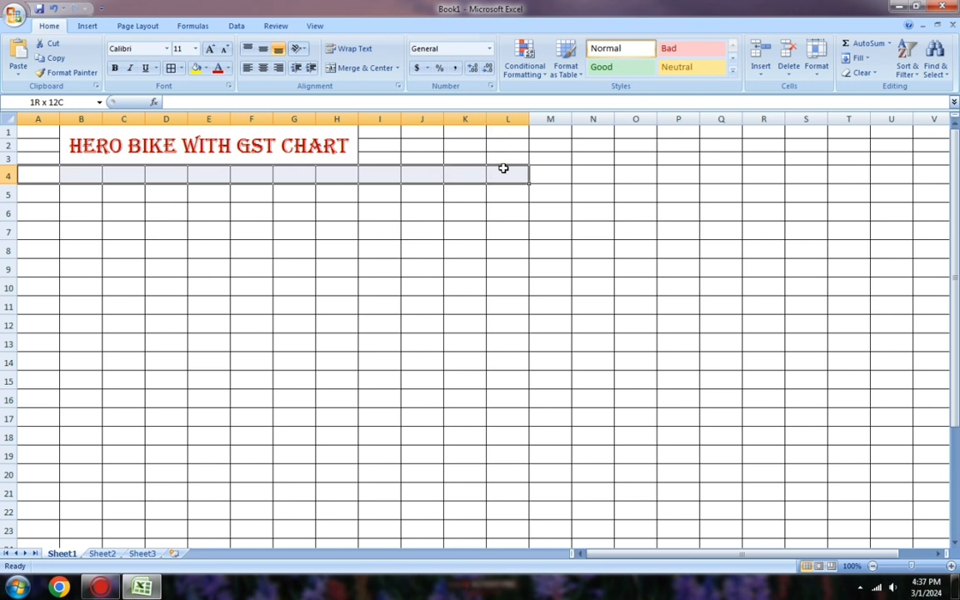
click(273, 225)
click(53, 170)
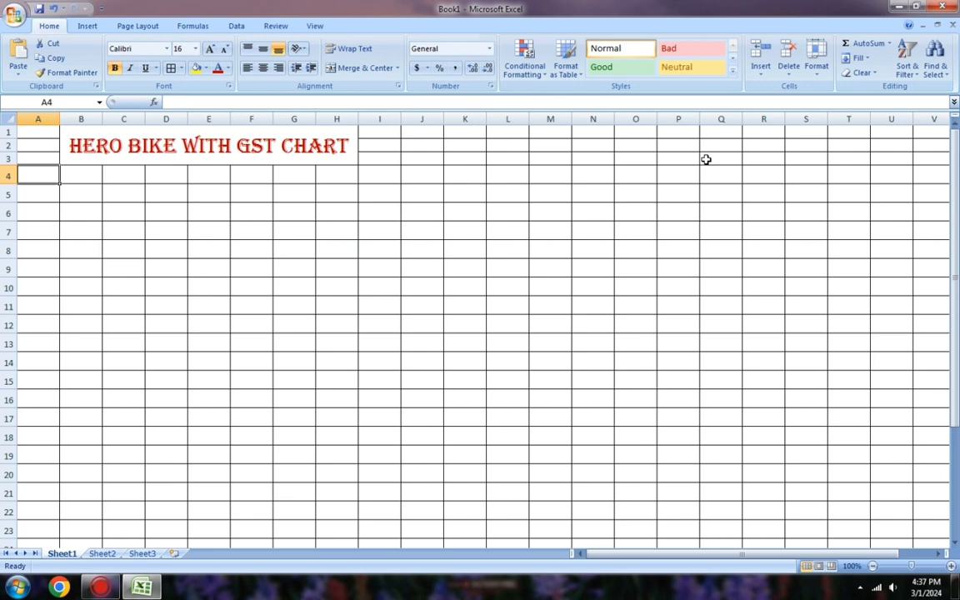
Step: Enter the column headers Name, Bike and Price in cells A4 to C4
text(N)
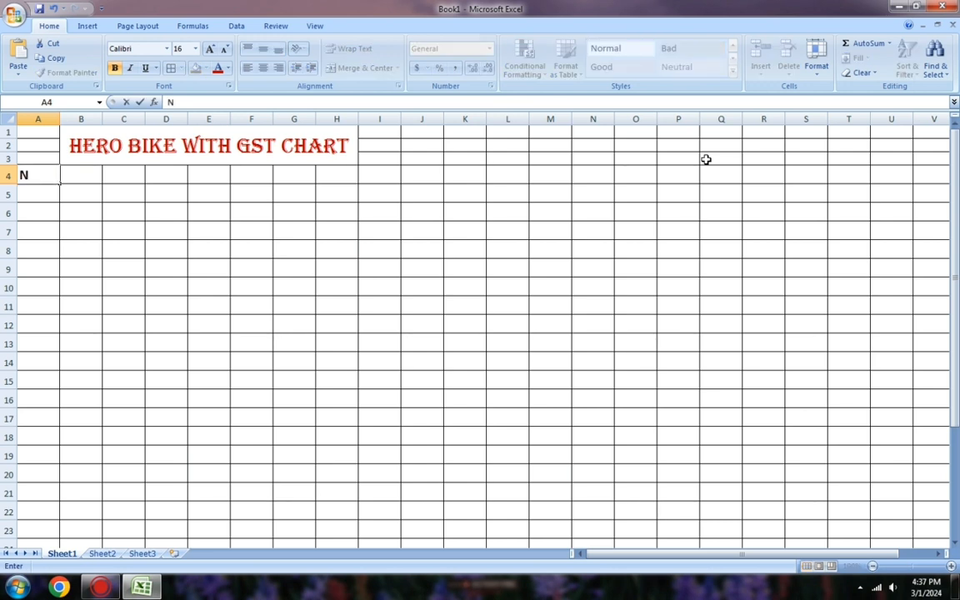
text(ame)
key(Tab)
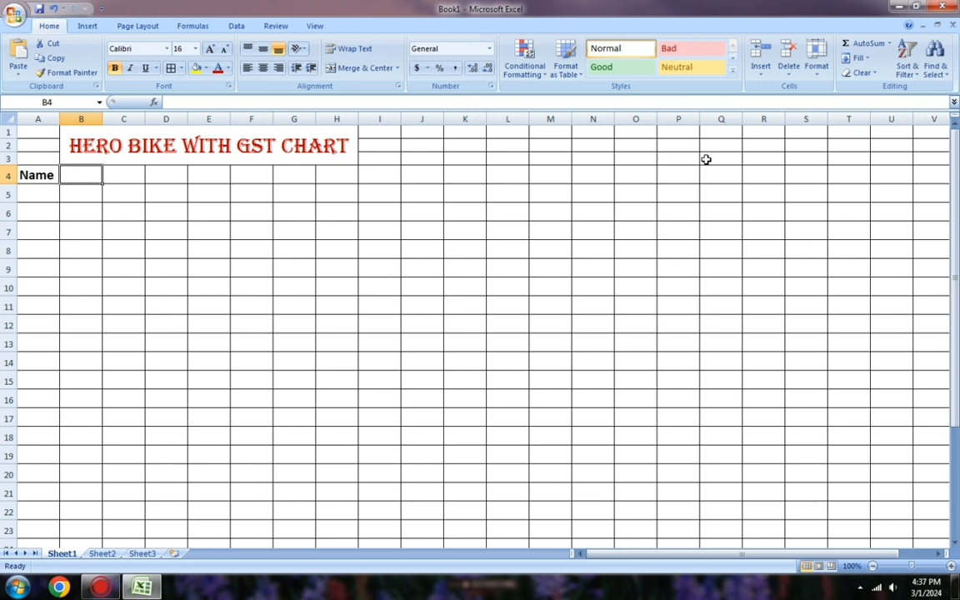
text(B)
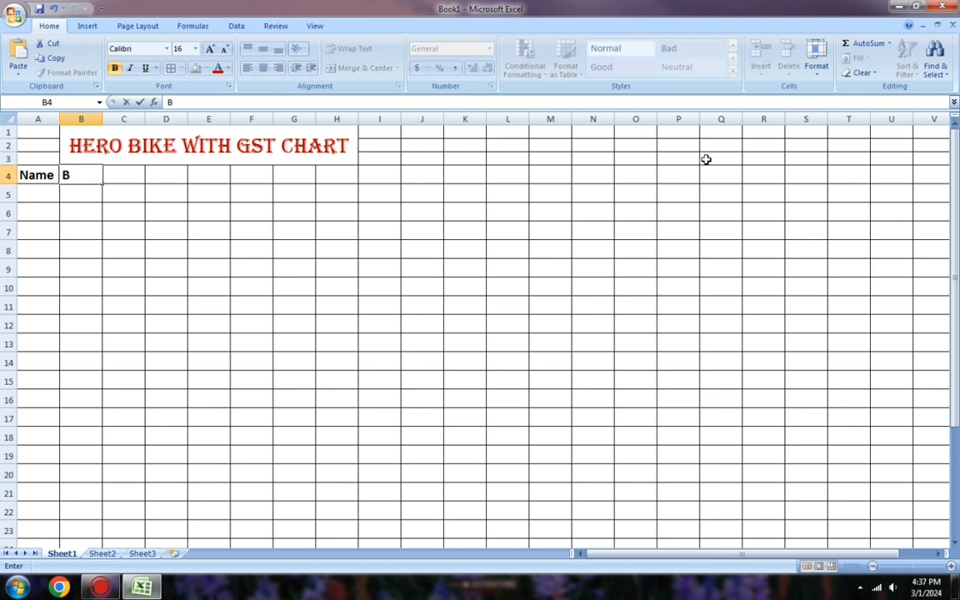
text(ike)
key(Tab)
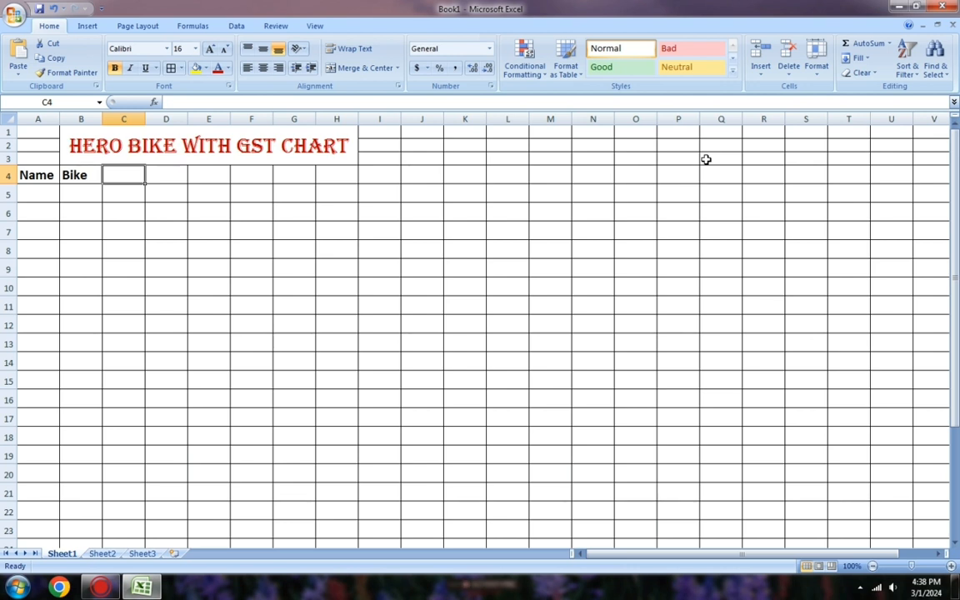
text(P)
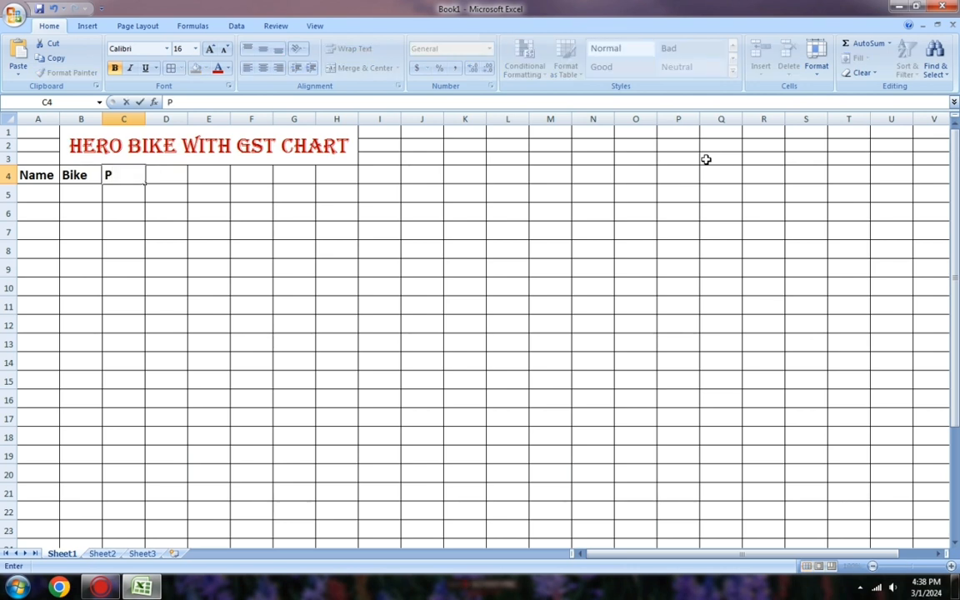
text(rice)
key(Tab)
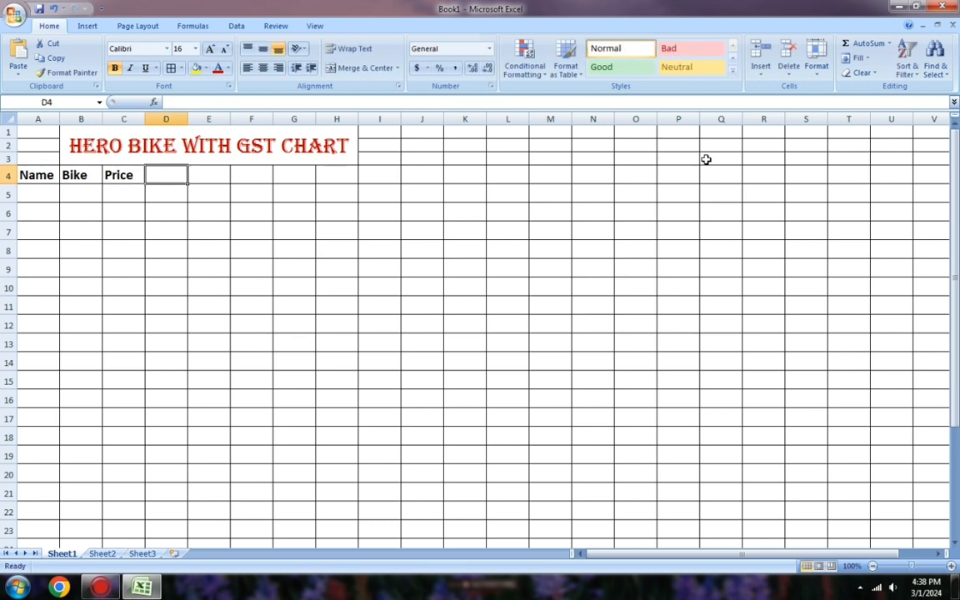
Step: Enter the column headers Time, Rate and Interest in cells D4 to F4
text(Ti)
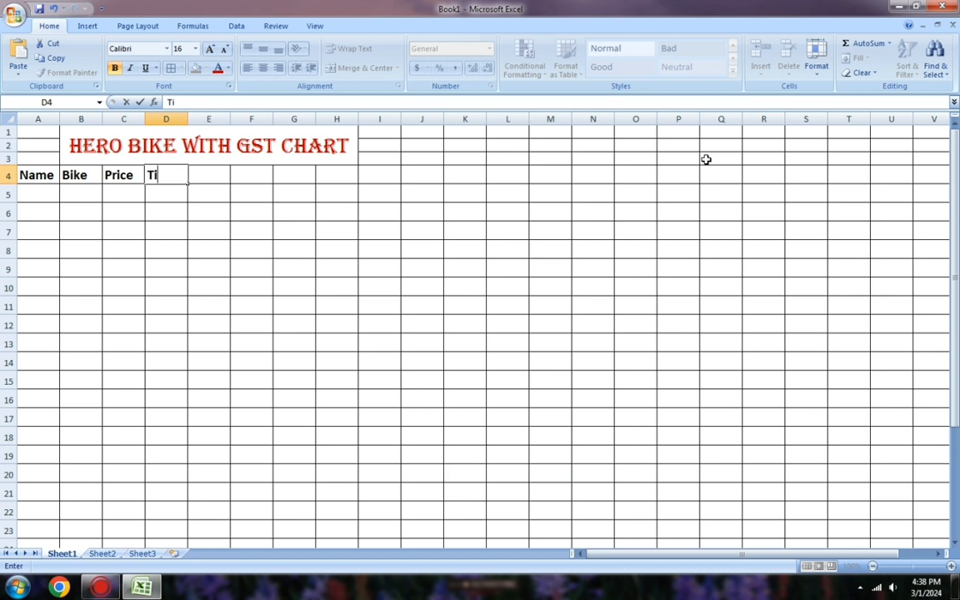
text(me)
key(Tab)
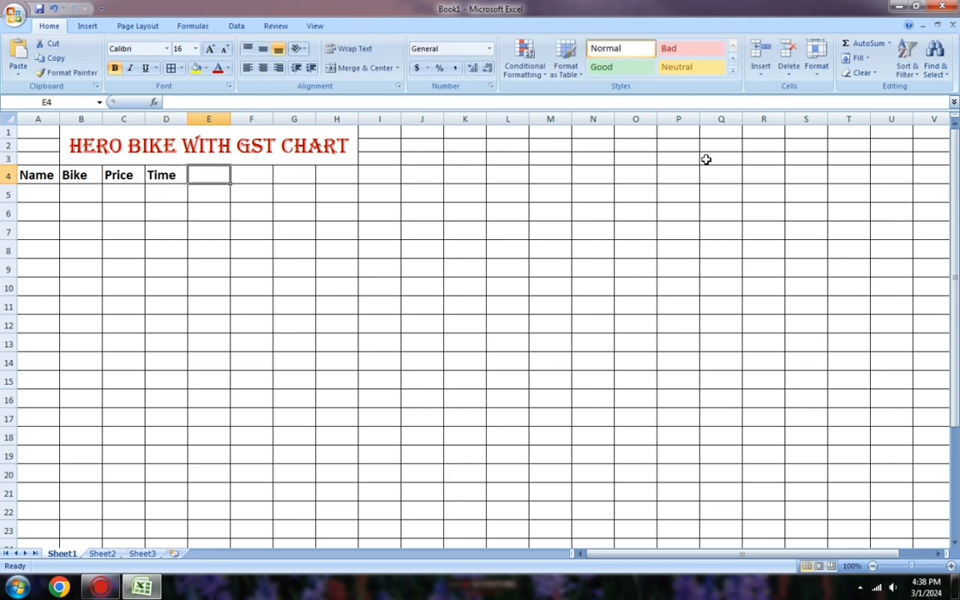
text(Rate)
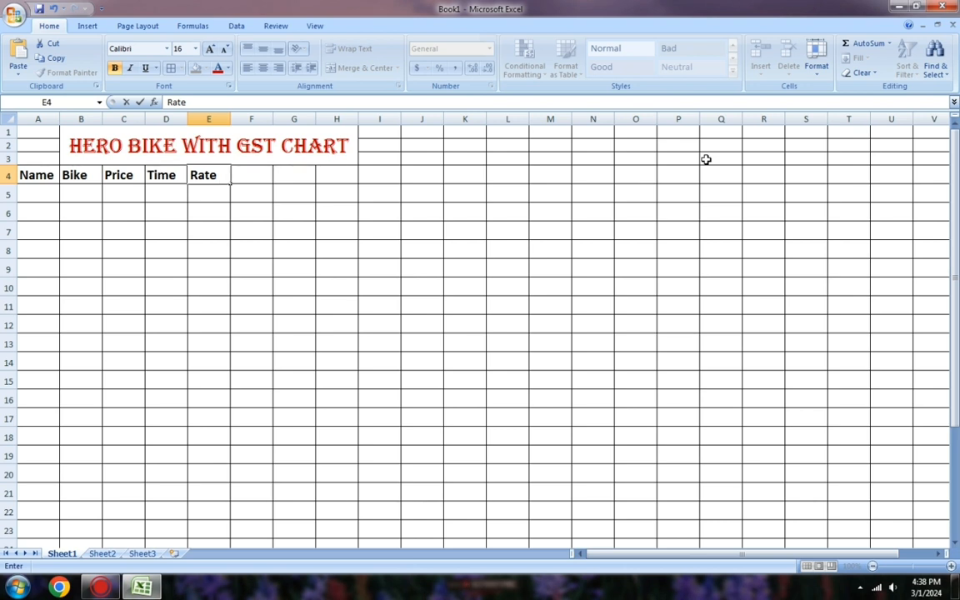
key(Tab)
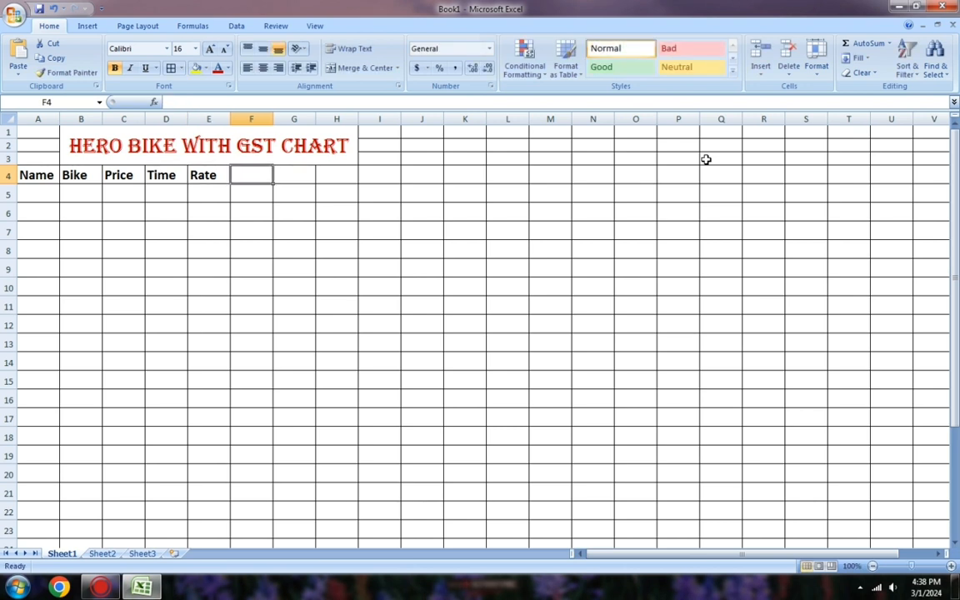
text(Intr)
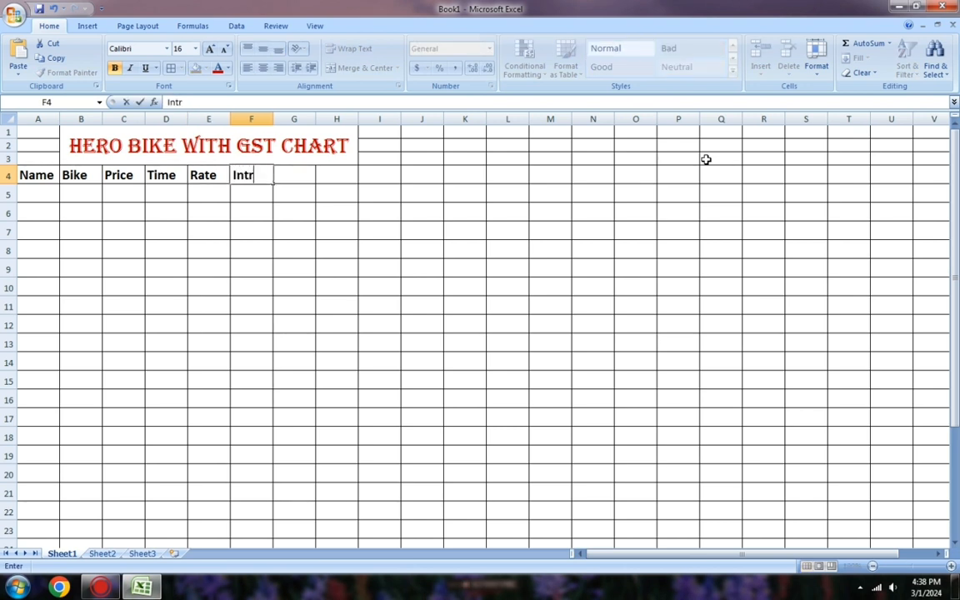
key(BackSpace)
text(erest)
key(Tab)
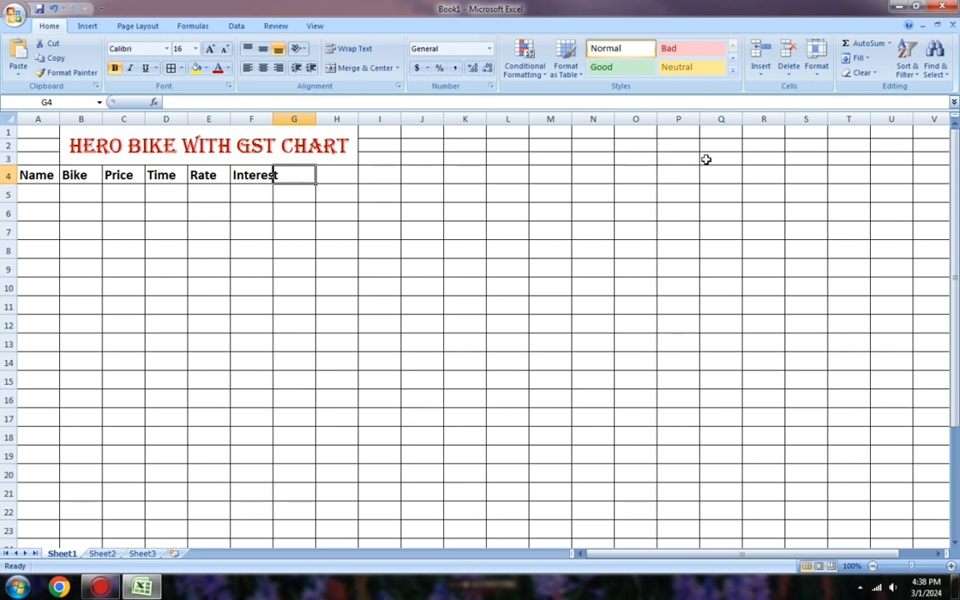
Step: Enter the column headers Total, Gst and Total GST in cells G4 to I4
text(Total)
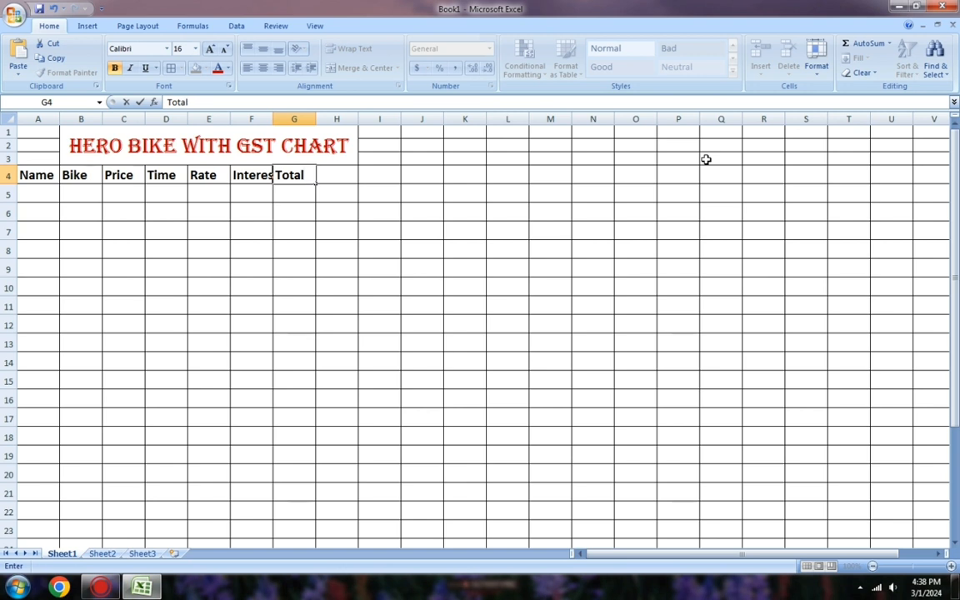
key(Tab)
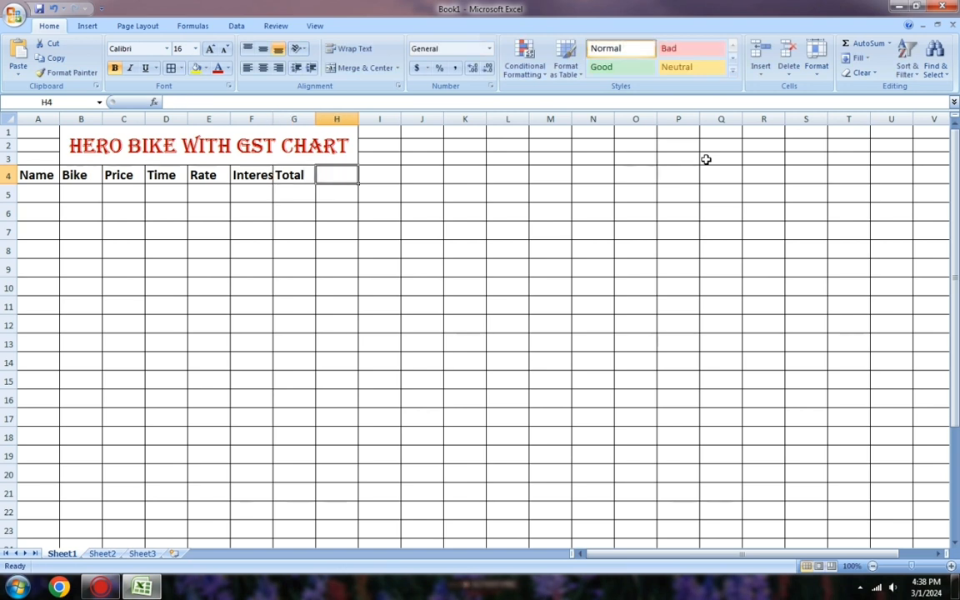
text(Gst)
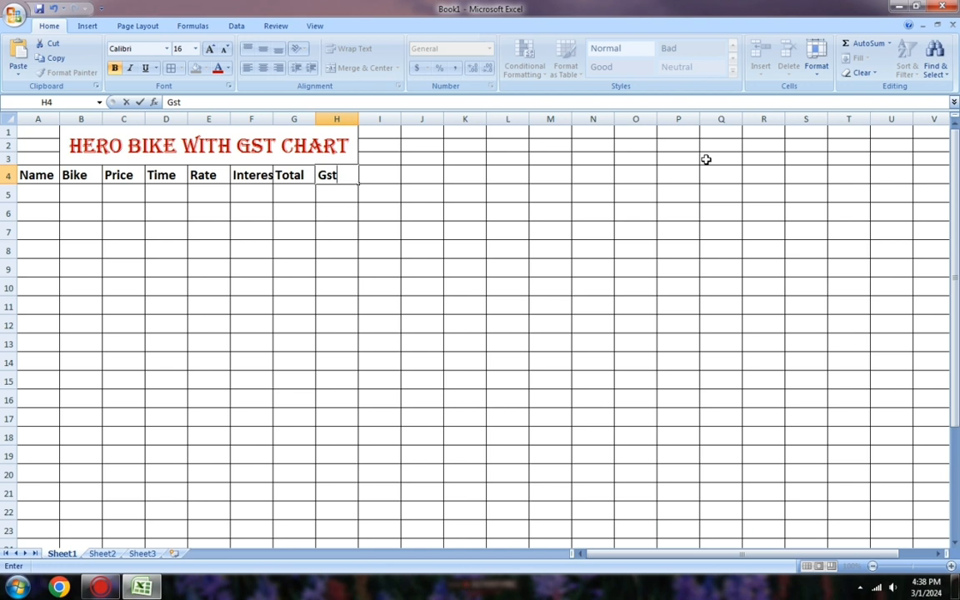
key(Tab)
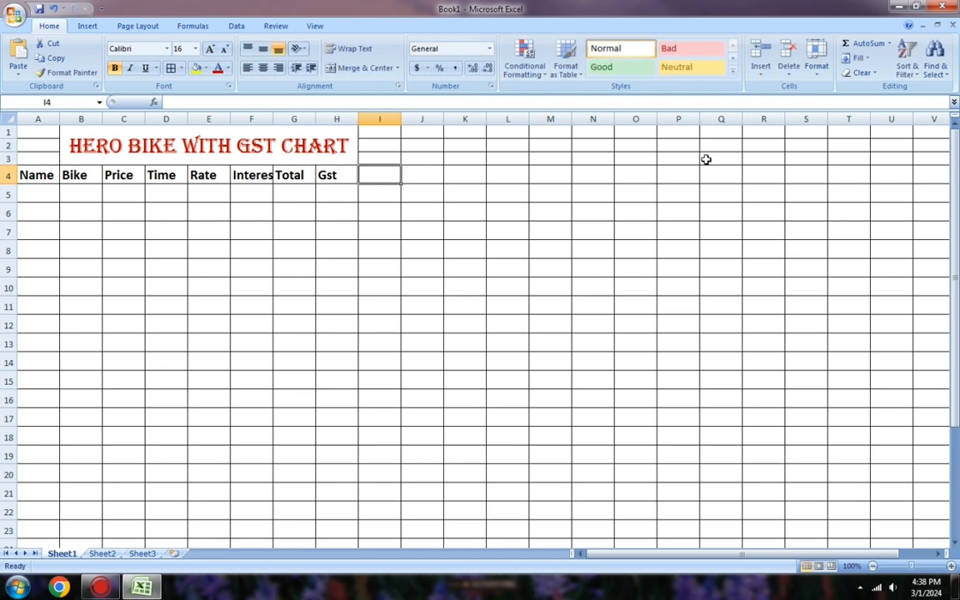
text(To)
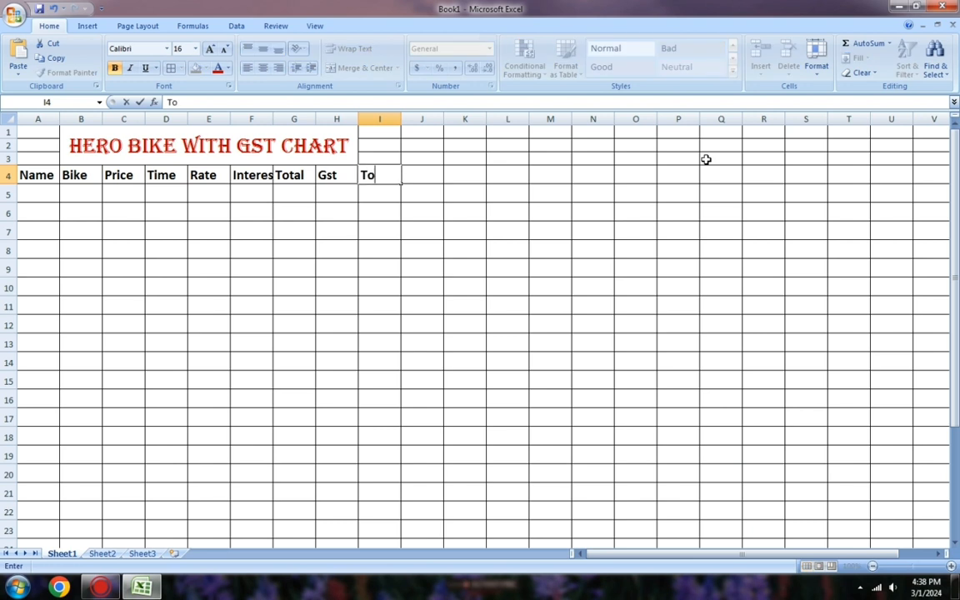
text(tal GST)
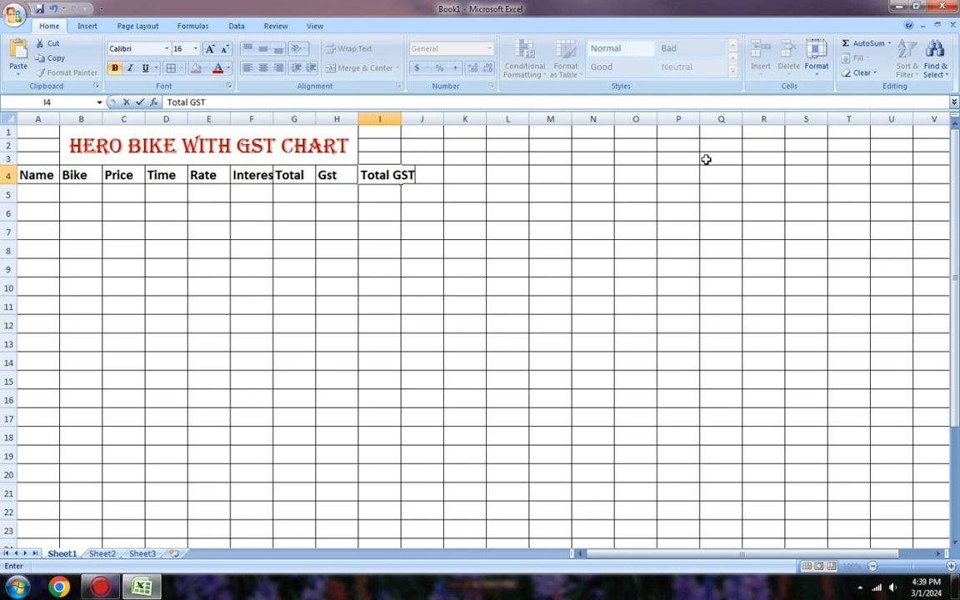
key(Tab)
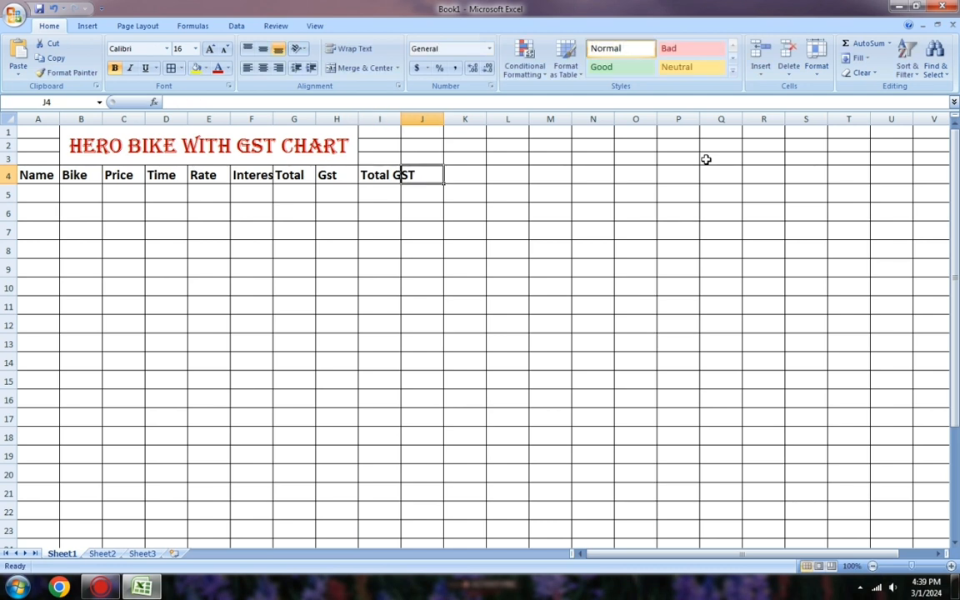
Step: Enter the column header One Month GST in cell J4
text(One)
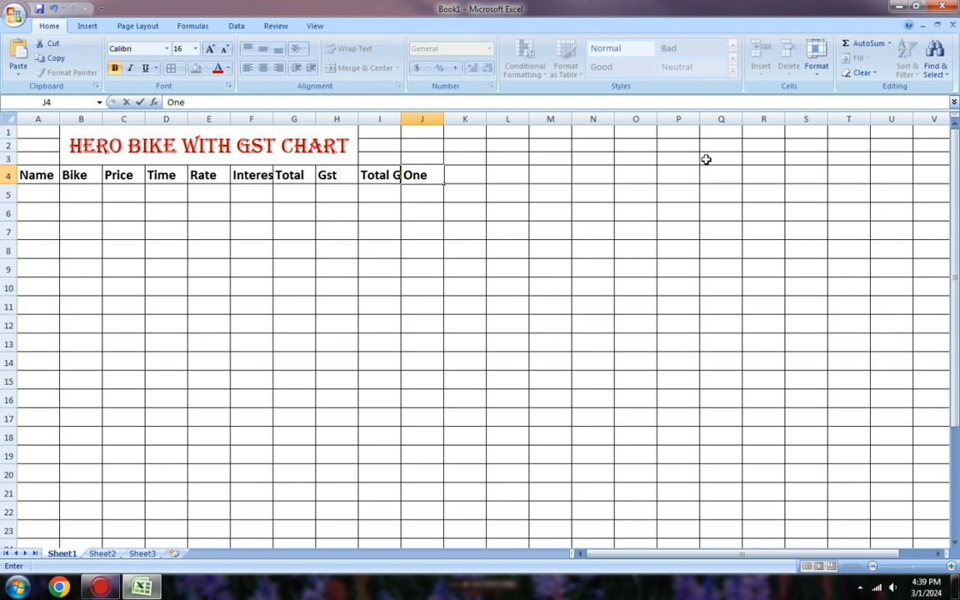
text( Month Gs)
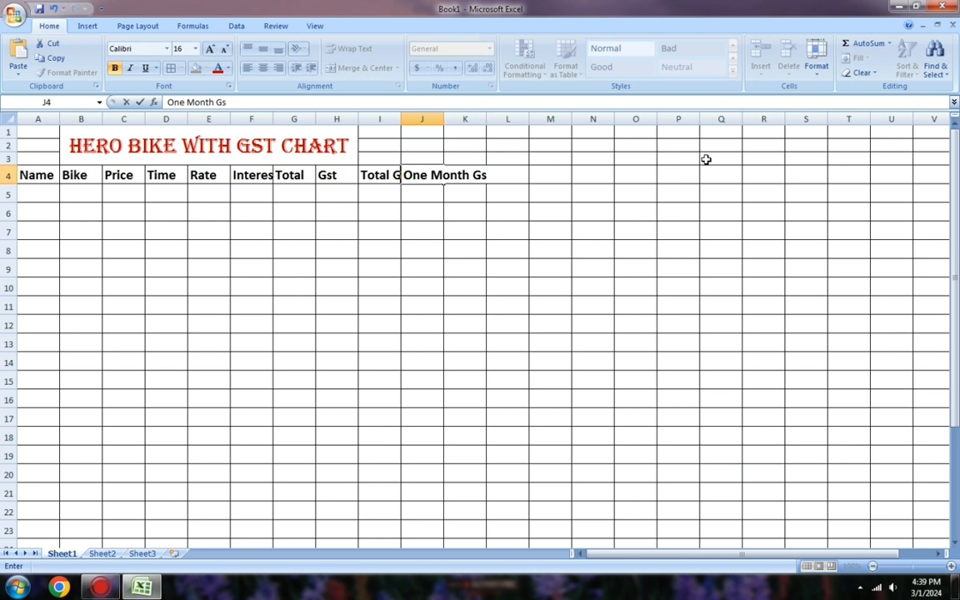
key(BackSpace)
text(St)
key(BackSpace)
text(T)
key(Tab)
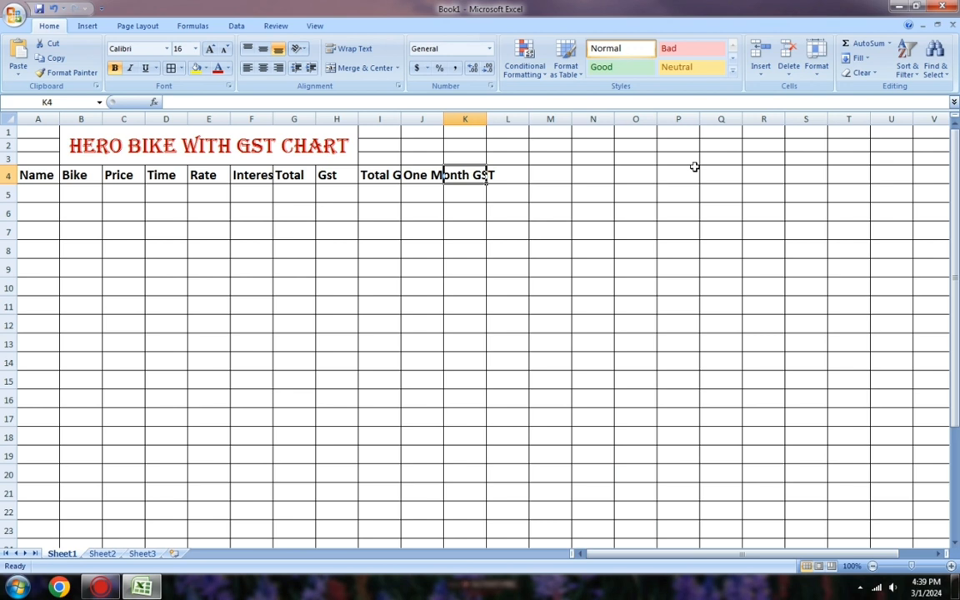
Step: Enter the column headers Total Pay in K4 and Installment Per Month in L4
text(To)
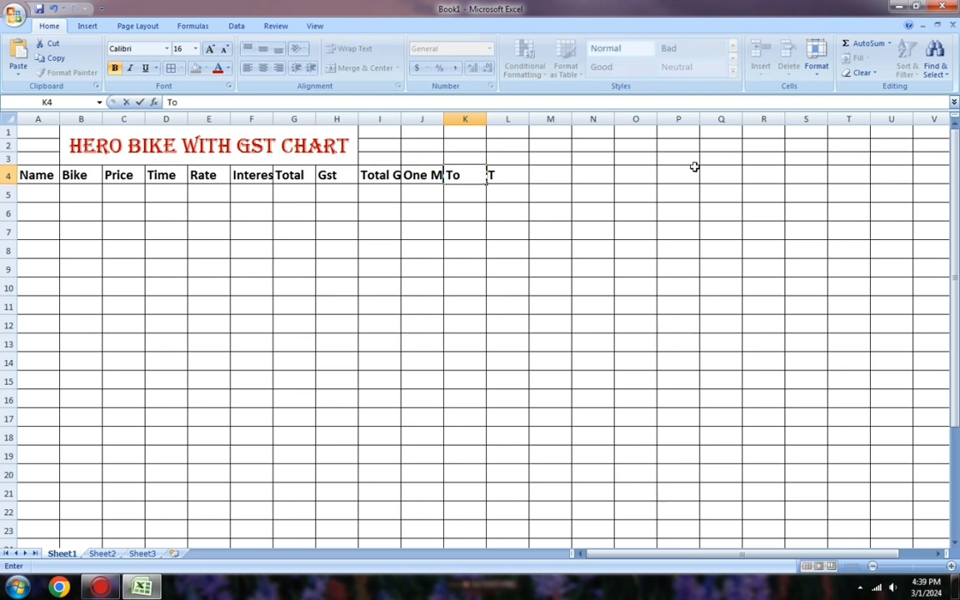
text(tal P)
text(ay)
key(Tab)
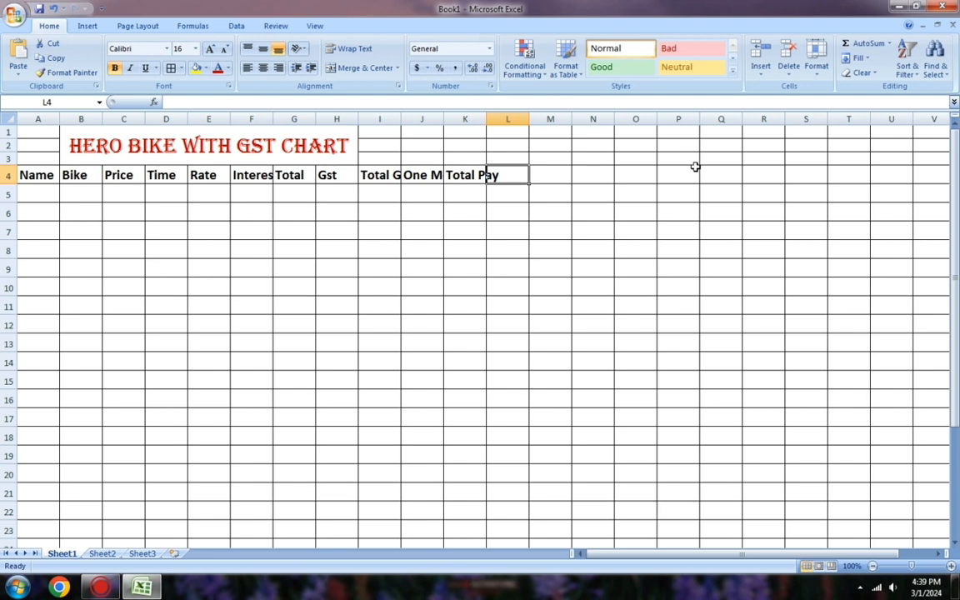
text(Ins)
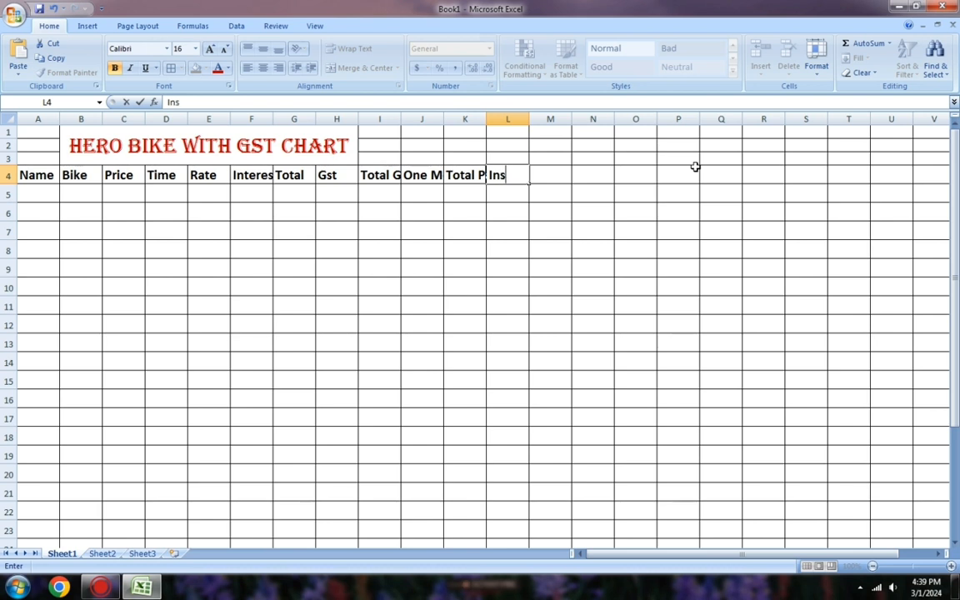
text(tallment)
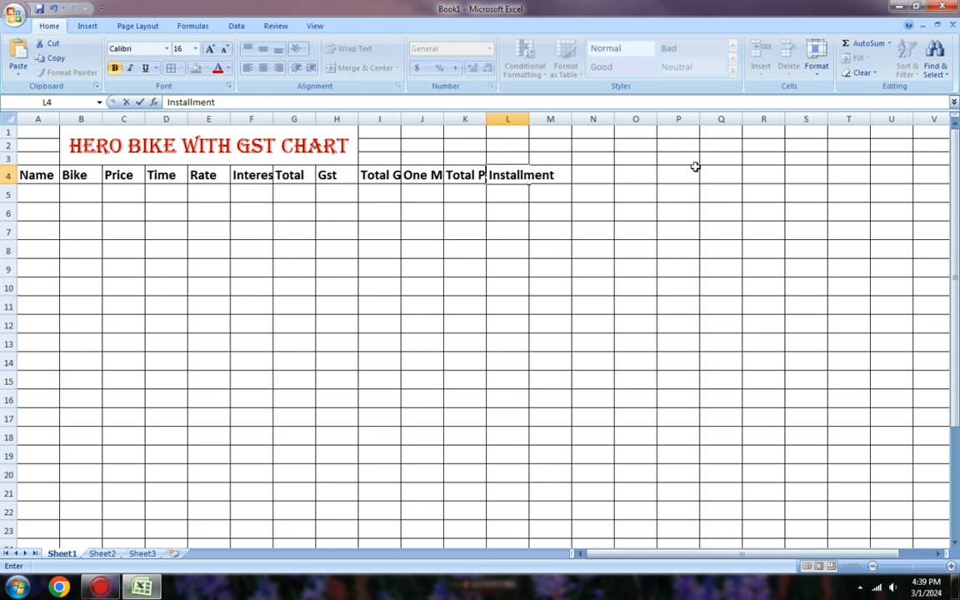
text( Per Mon)
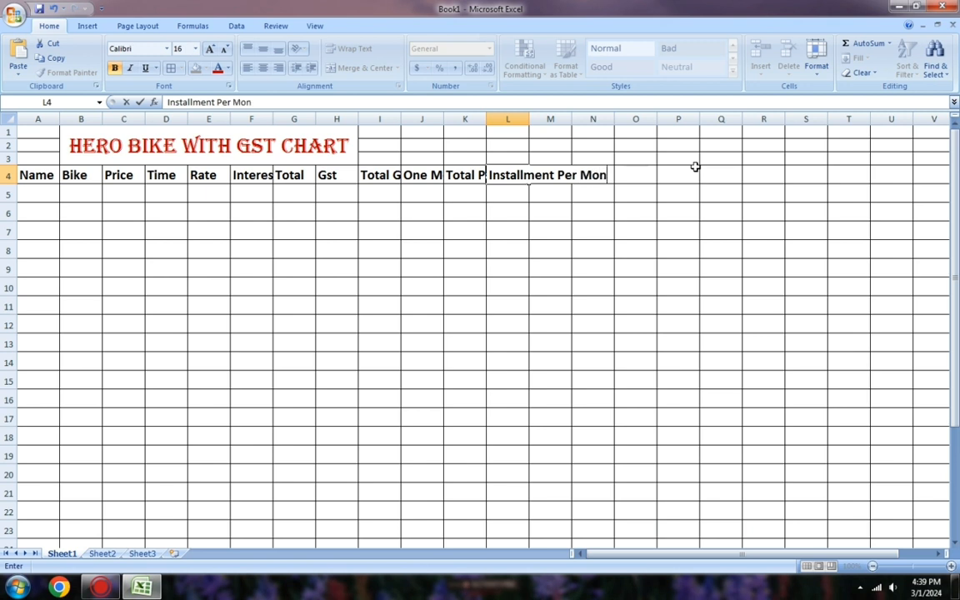
text(th)
click(667, 290)
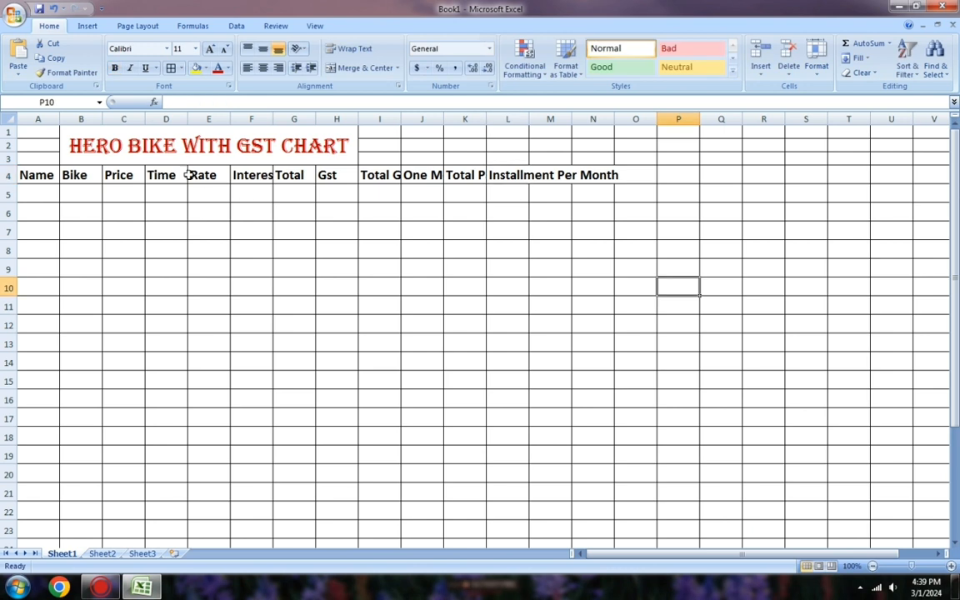
Step: AutoFit the column widths to the header cells A4:N4
drag(34, 173, 593, 178)
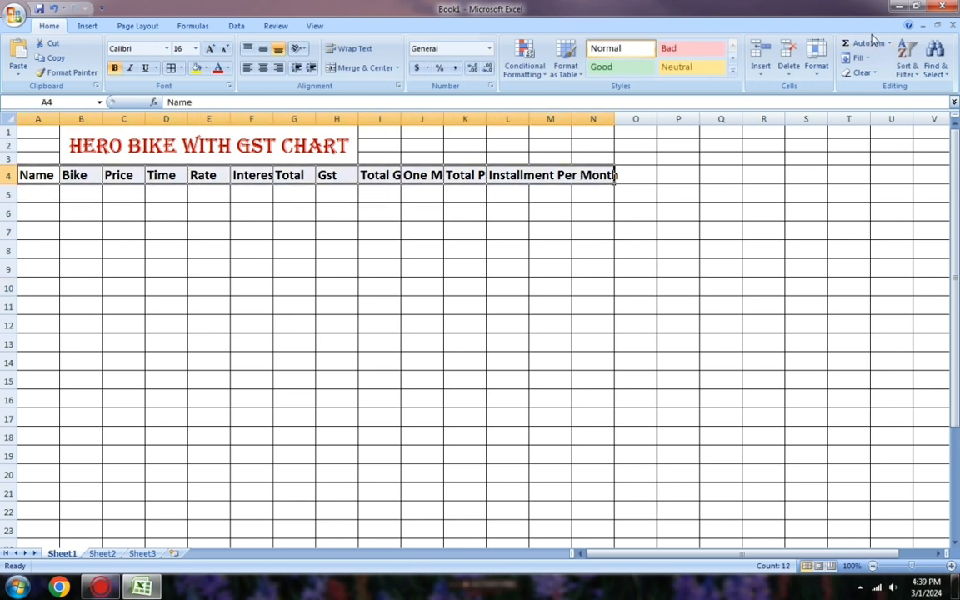
click(815, 59)
click(871, 151)
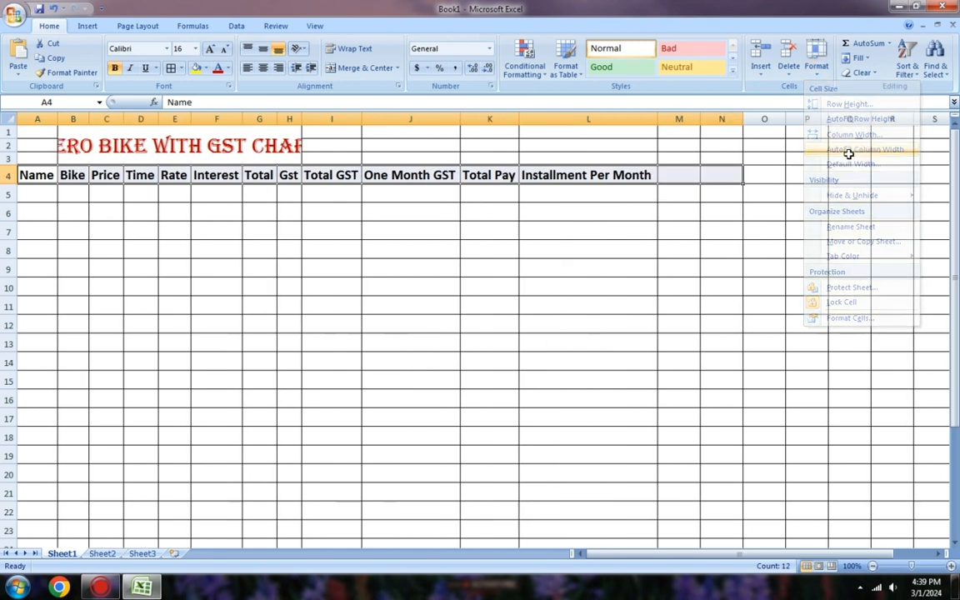
Step: Enter the first two customers' first names in the Name column, cells A5 and A6
click(35, 193)
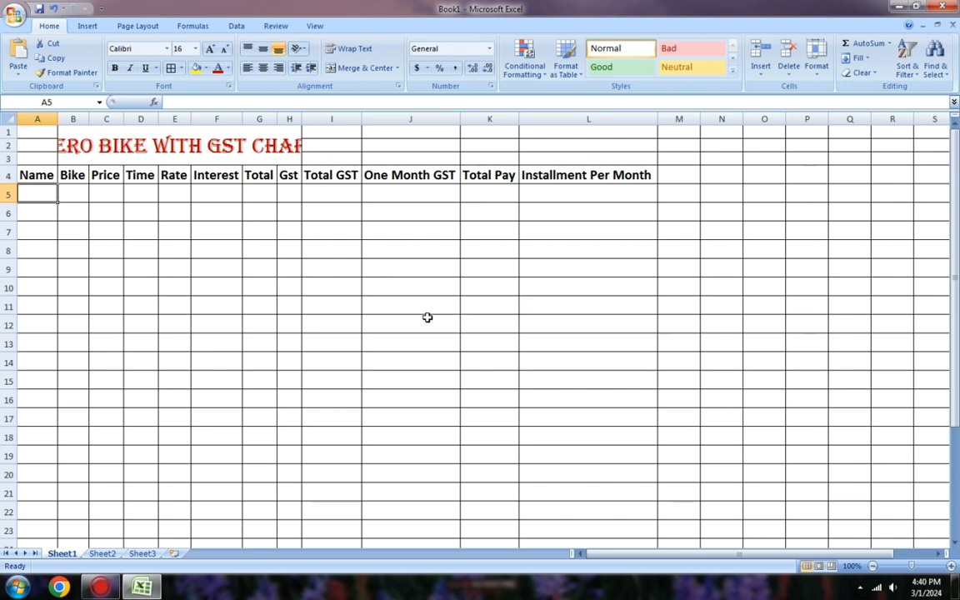
text(As)
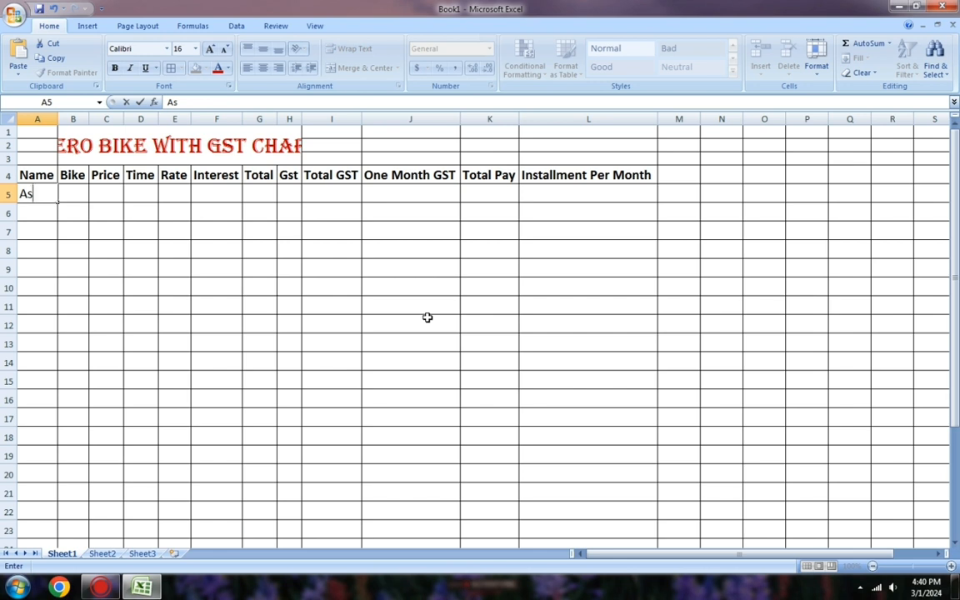
text(hish)
key(Return)
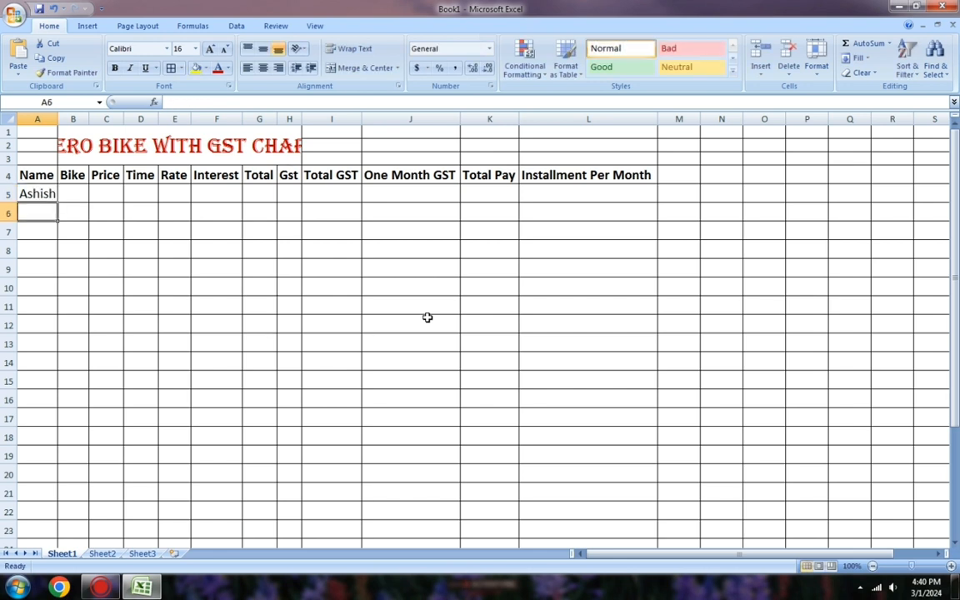
text(N)
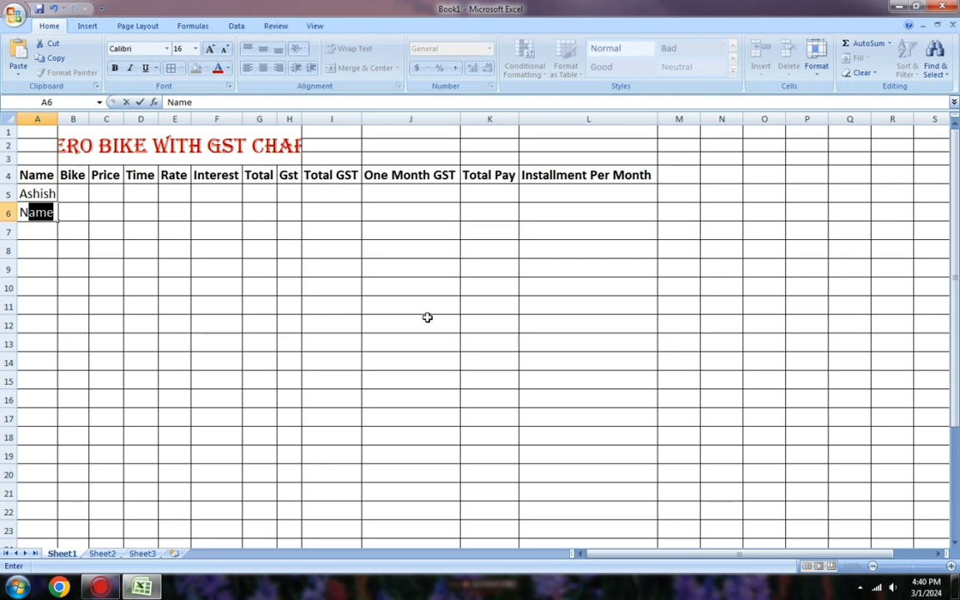
text(itish)
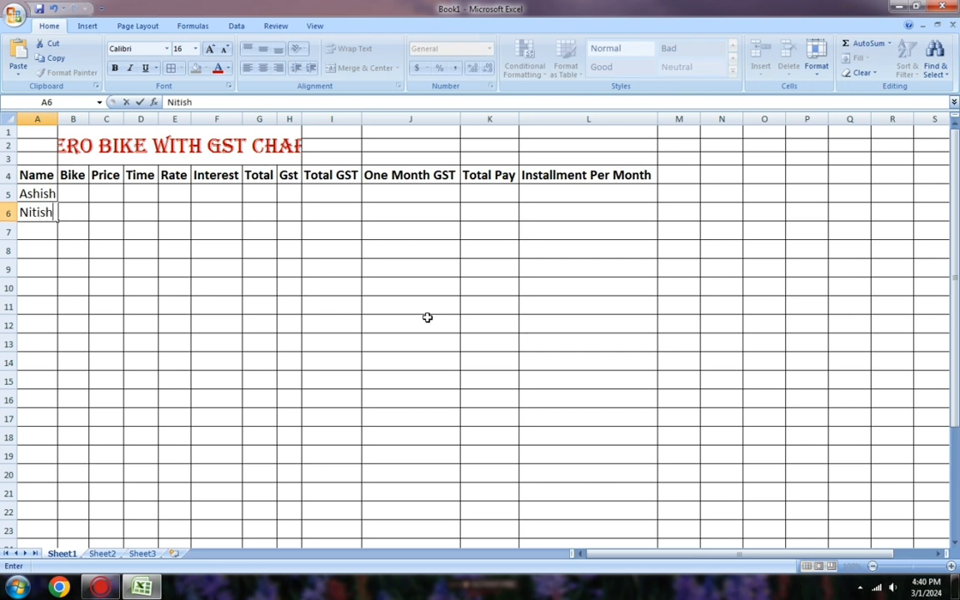
key(Return)
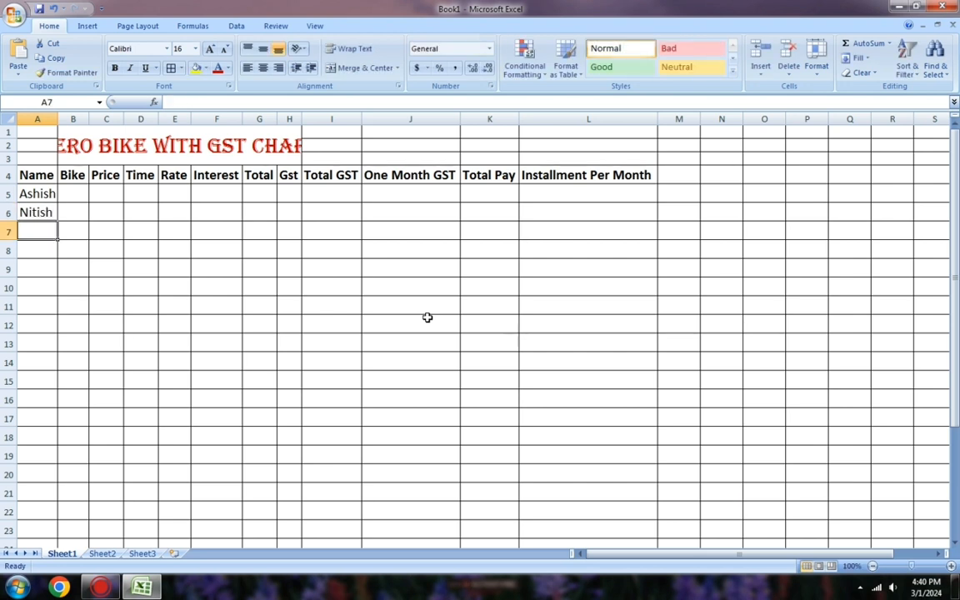
Step: Enter the third and fourth customers' first names in cells A7 and A8
text(Abhiu)
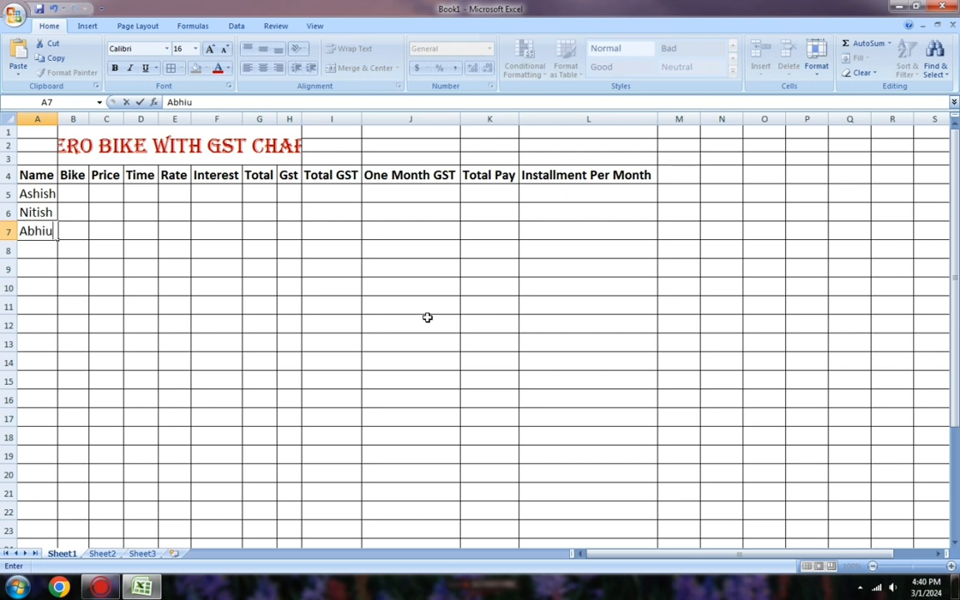
key(BackSpace)
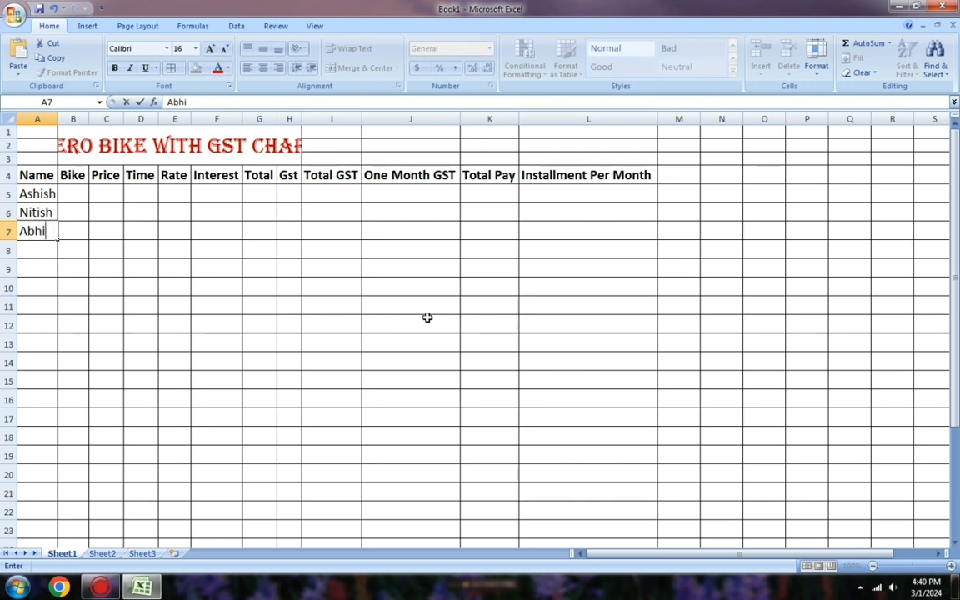
text(nandan)
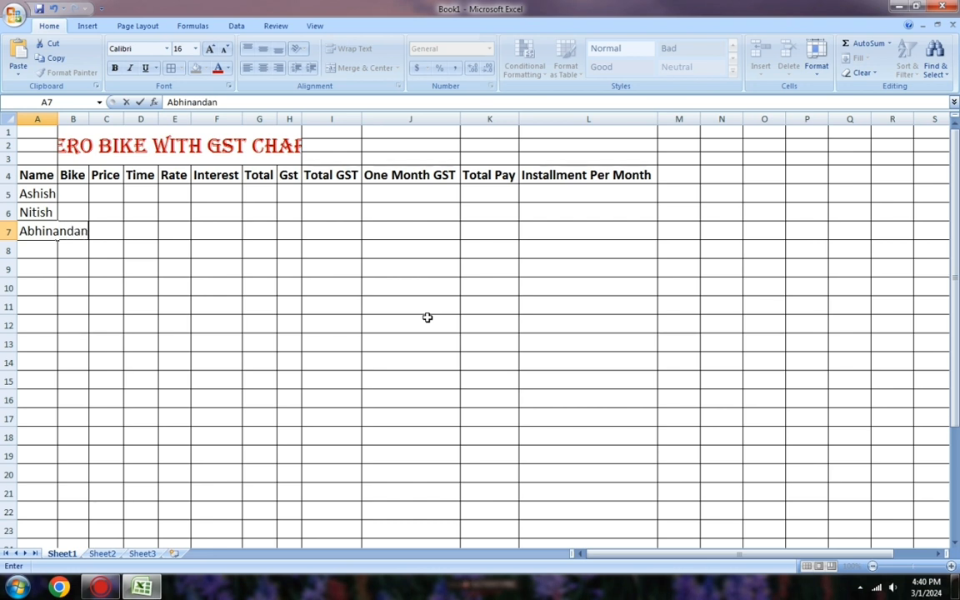
key(Return)
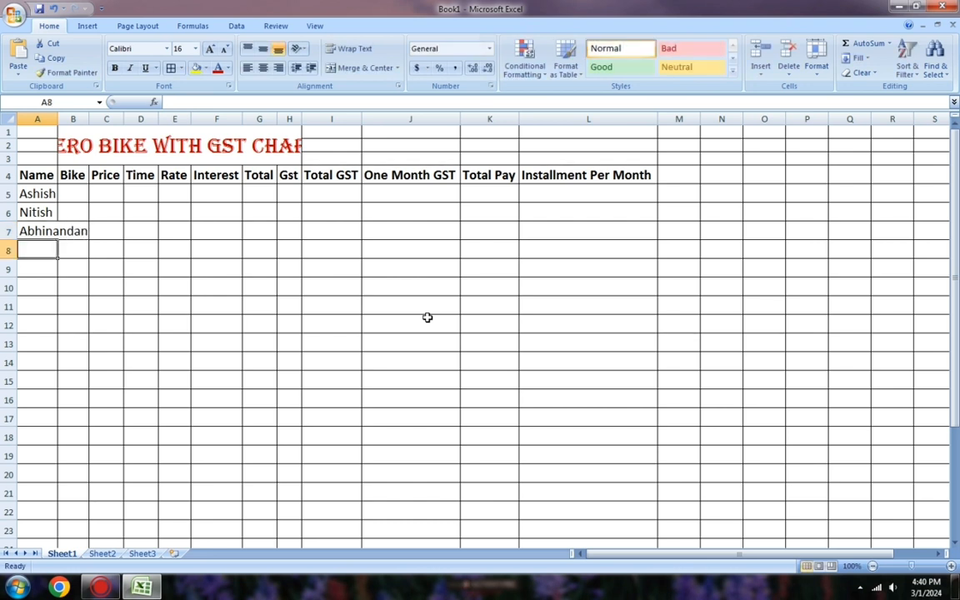
text(So)
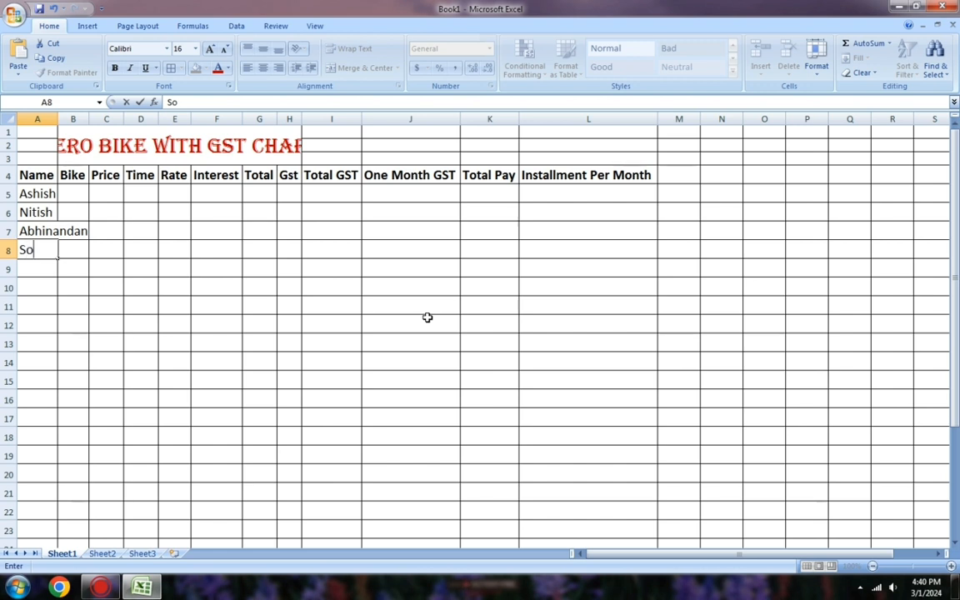
text(nu)
key(Return)
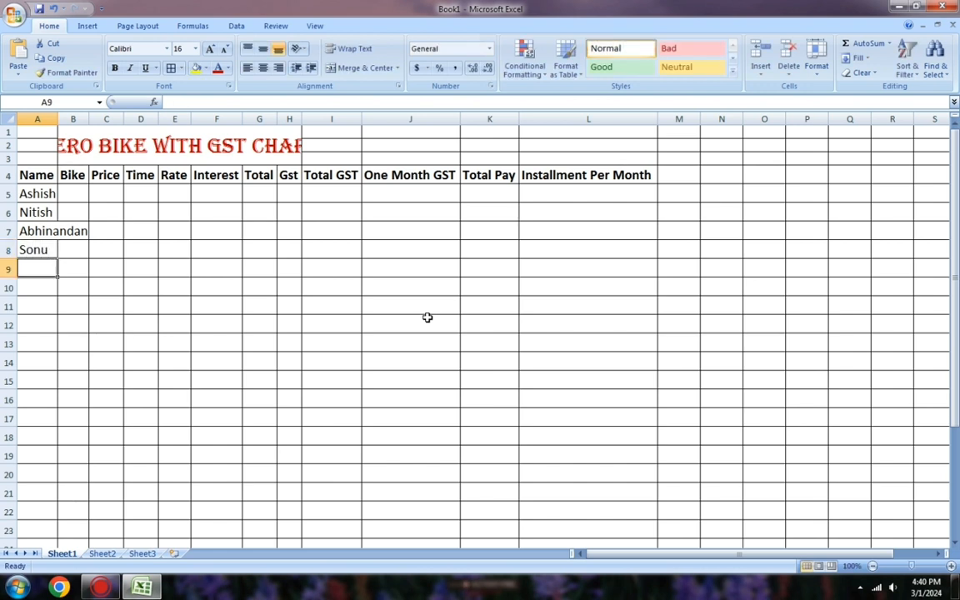
Step: Enter the fifth and sixth customers' first names in cells A9 and A10
text(Raja)
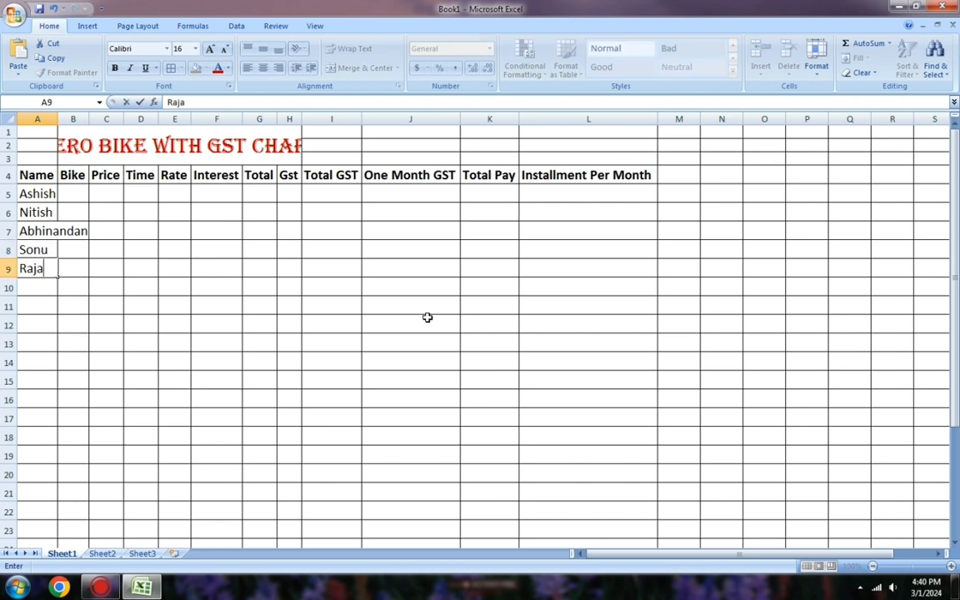
key(Return)
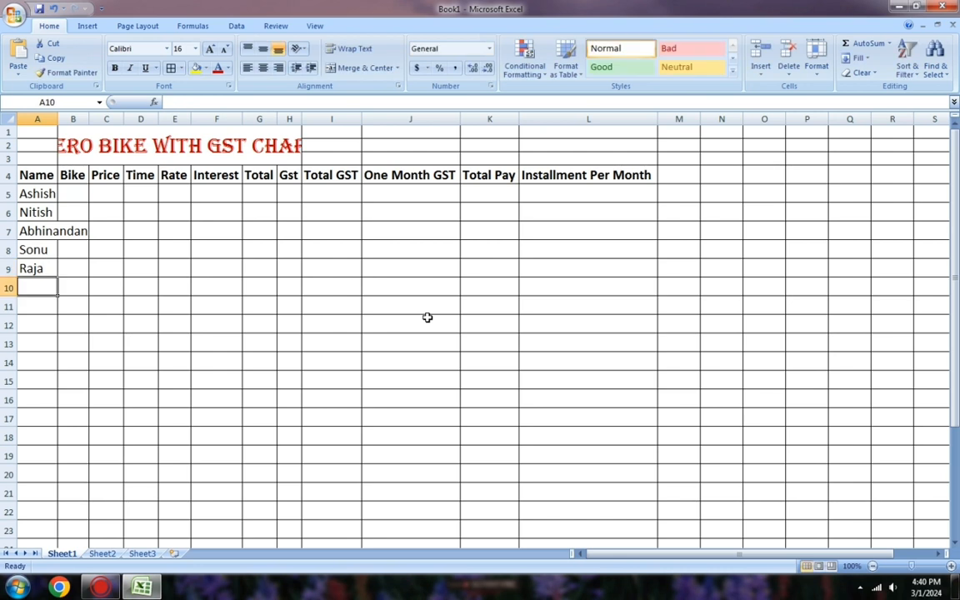
text(Abhin)
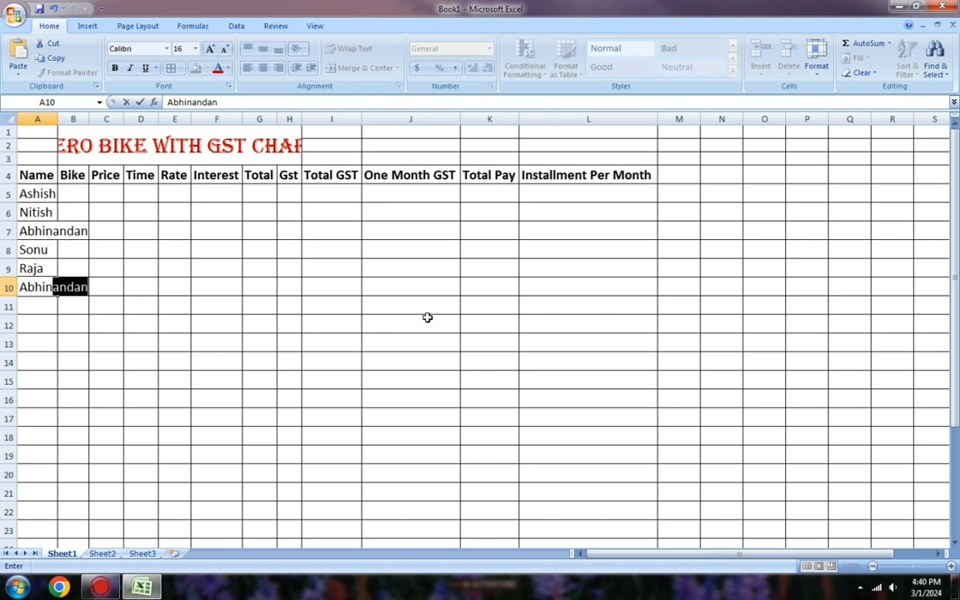
text(as)
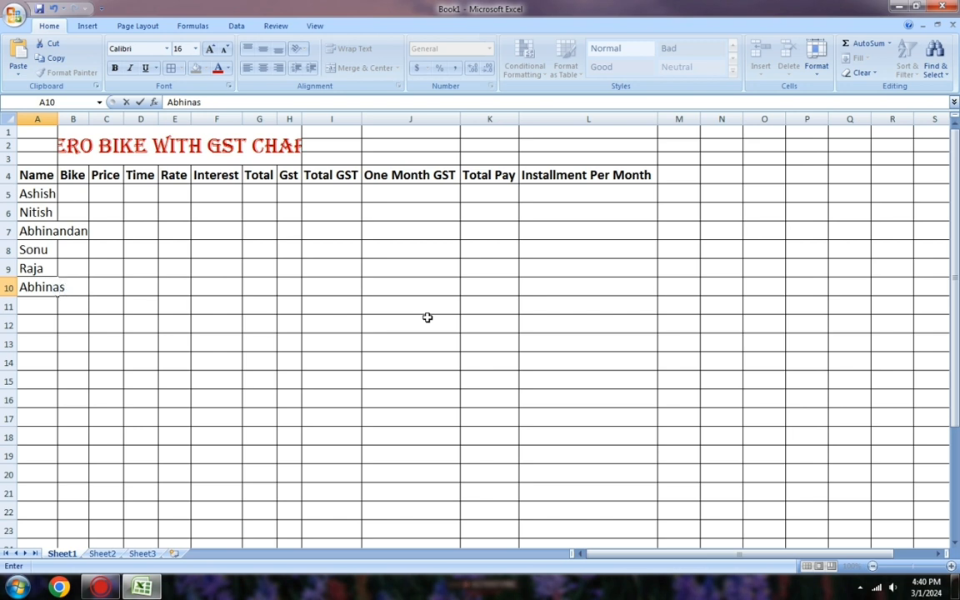
text(h)
key(Return)
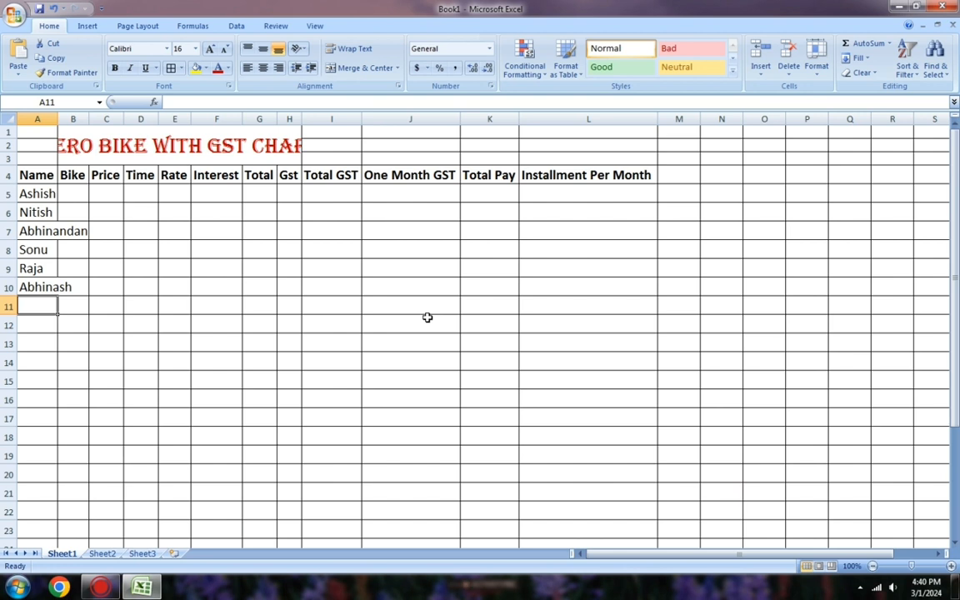
Step: Enter the seventh customer's first name in cell A11 and fit column A's width to the names
text(J)
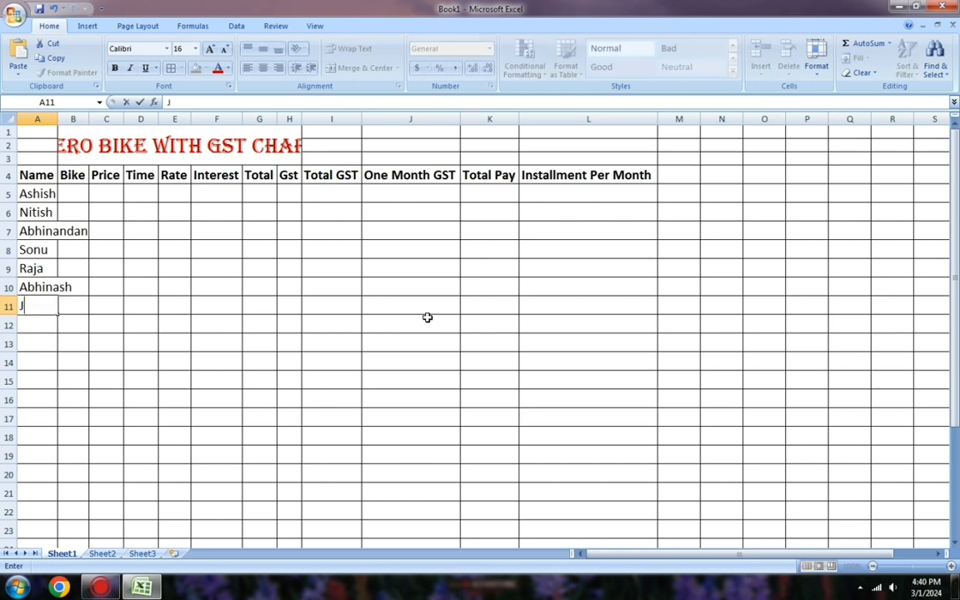
text(iten)
click(214, 305)
double_click(58, 119)
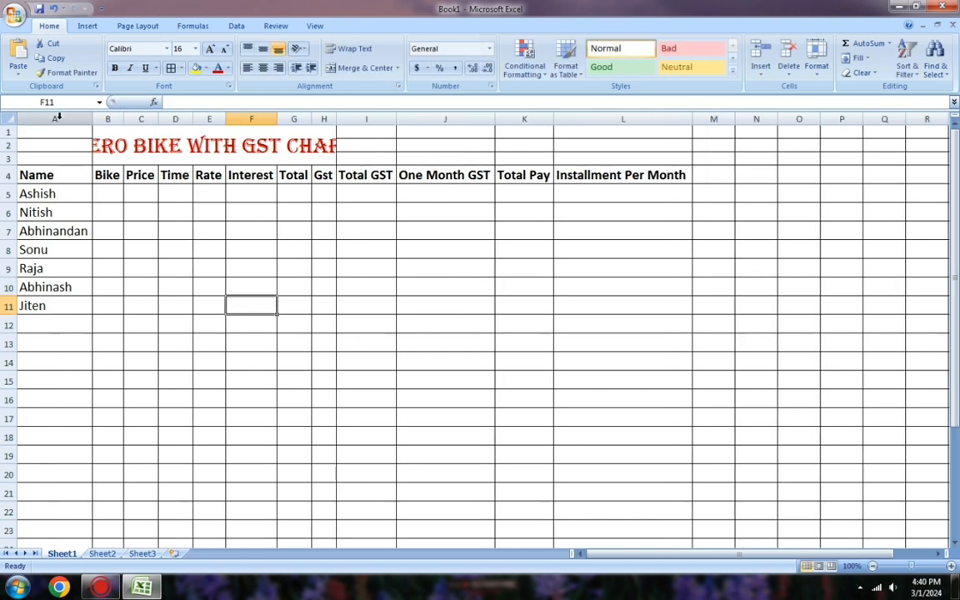
Step: Enter the bike model Glamour in cell B5 and widen column B to fit it
click(109, 193)
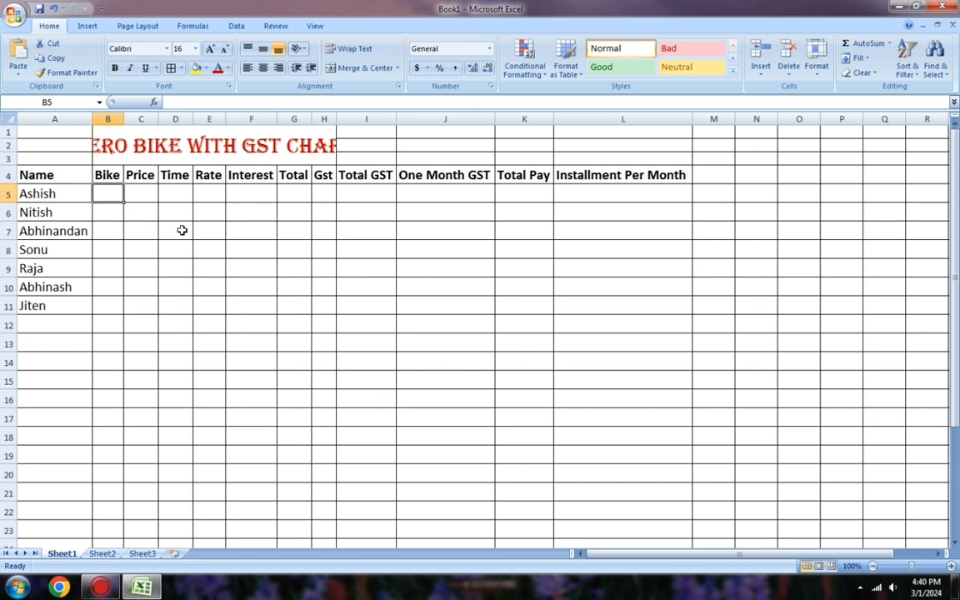
text(Gl)
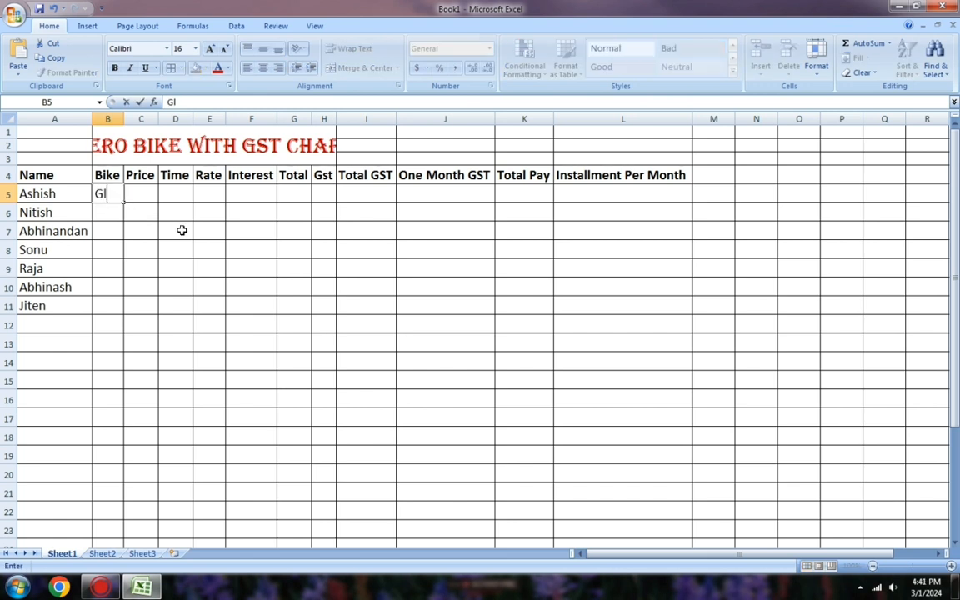
text(amour)
click(133, 248)
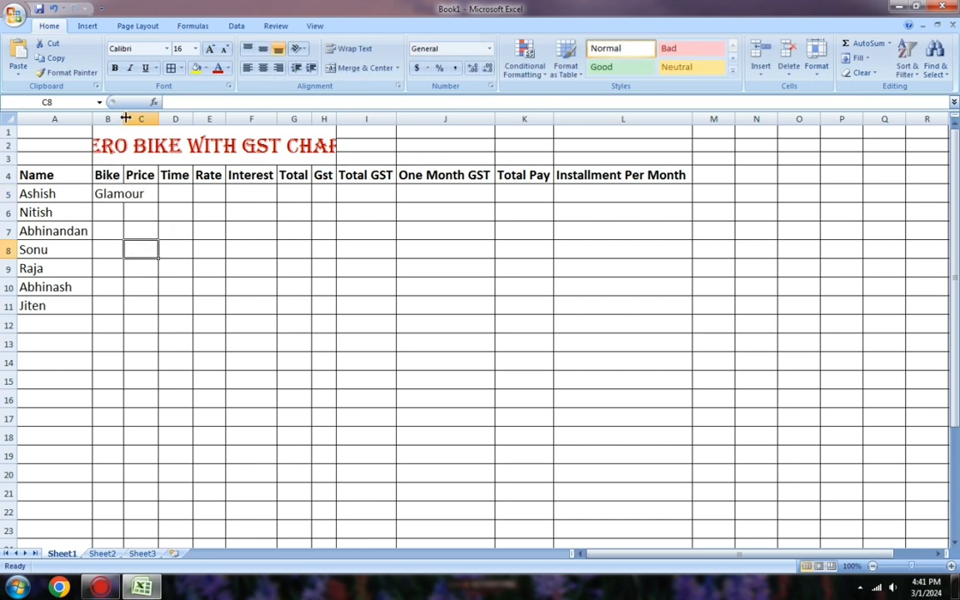
drag(125, 118, 147, 119)
Step: Enter the bike models Spl+ in cell B6 and Super Spl in cell B7
click(112, 209)
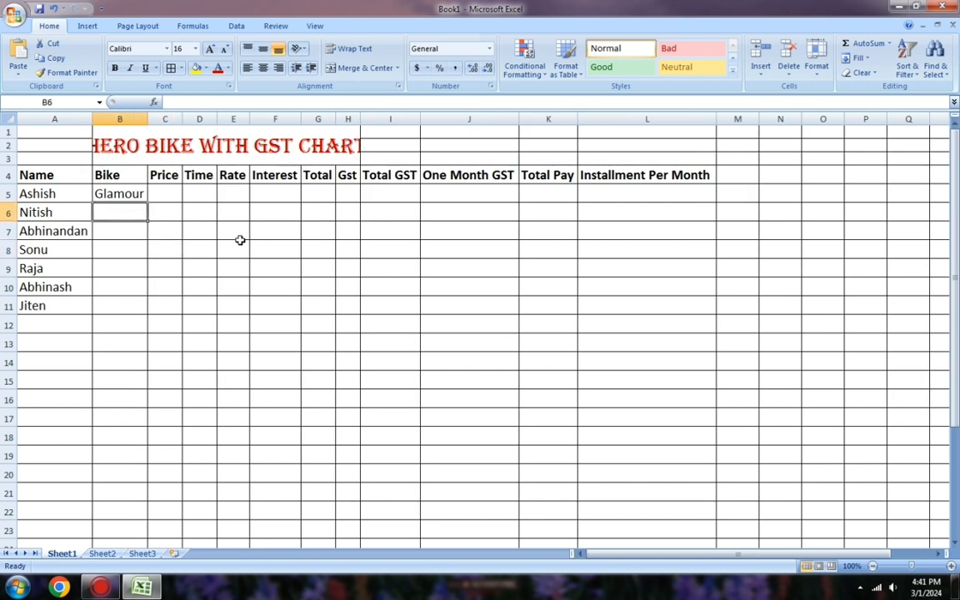
text(Sp)
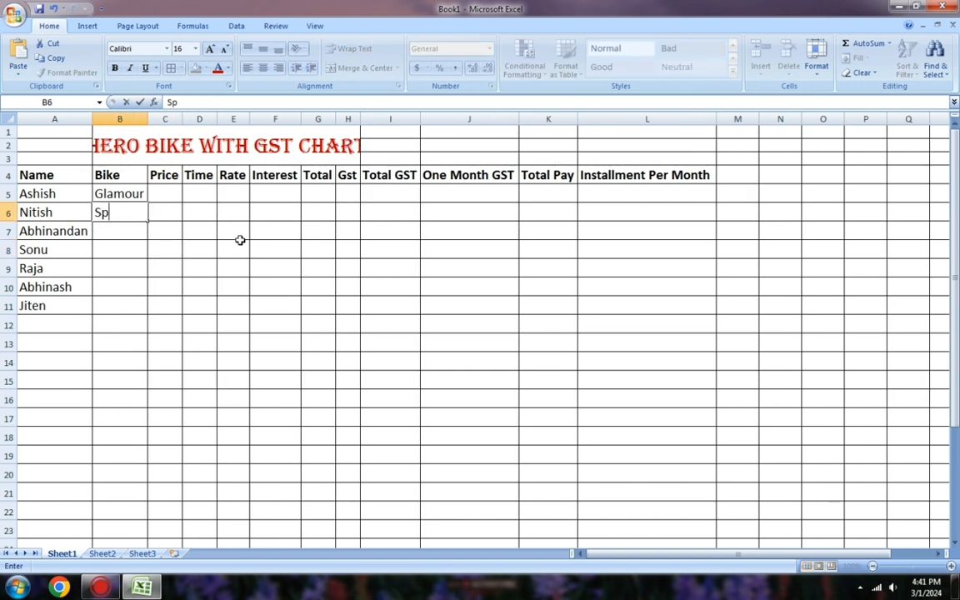
text(l+)
click(131, 230)
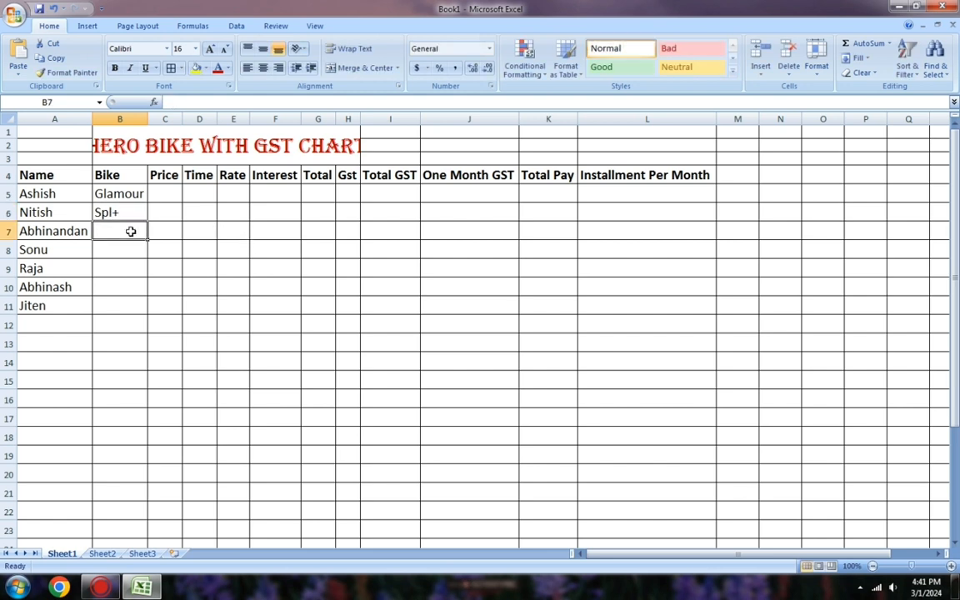
text(S)
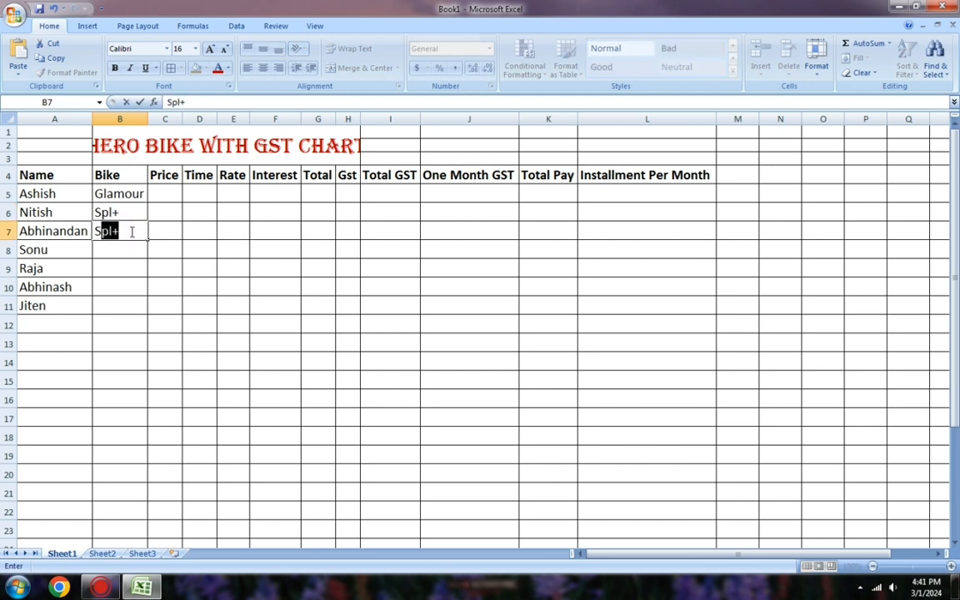
text(uper)
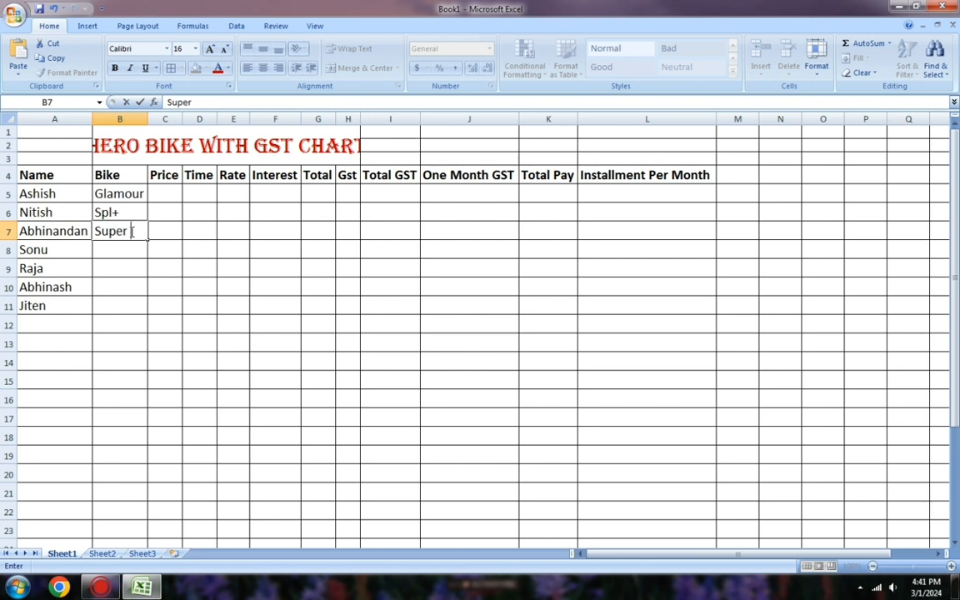
text( Spl)
Step: Enter the bike model HF Deluxe in cell B8 for the fourth customer
click(122, 249)
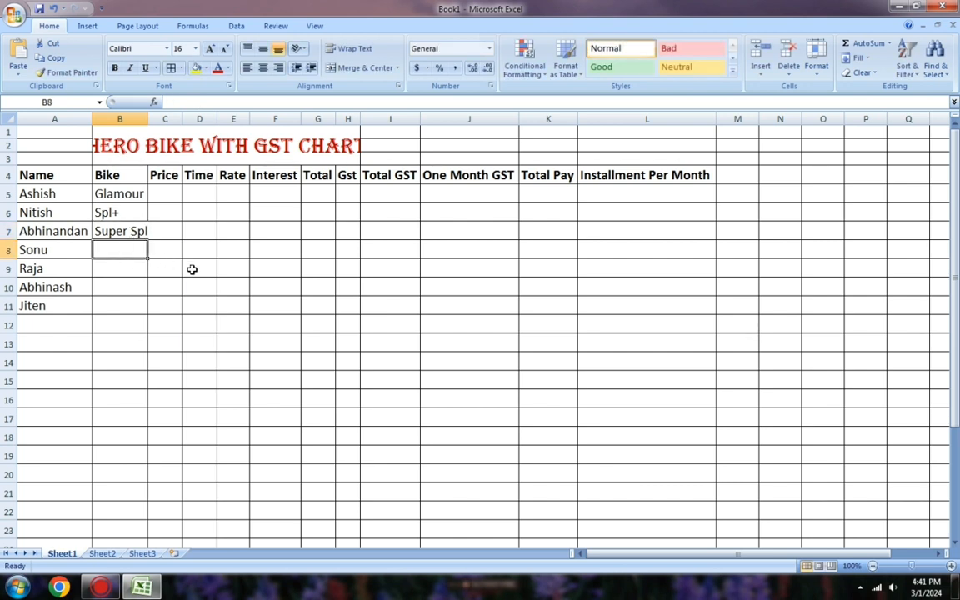
text(H)
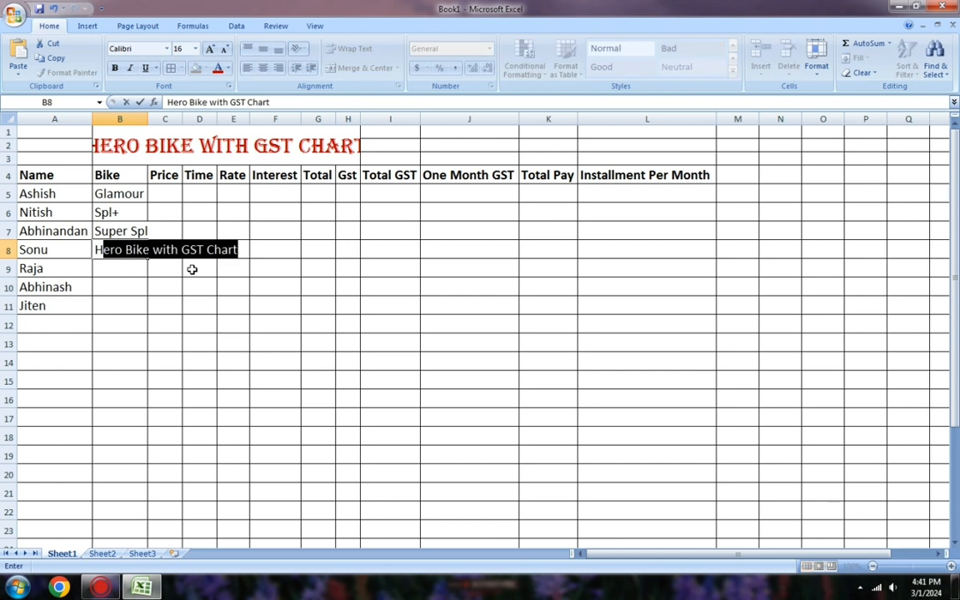
text(F)
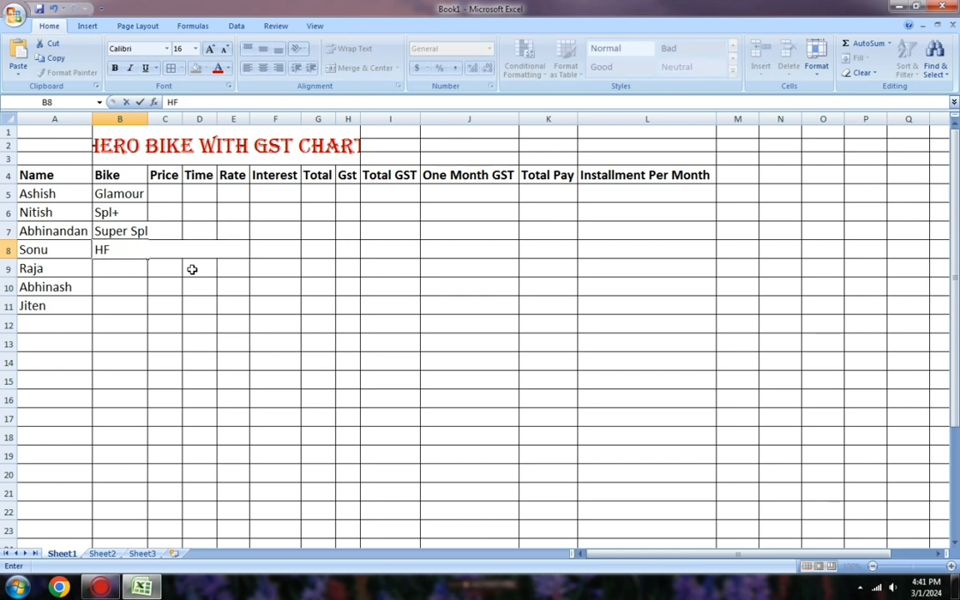
text( Deluxe)
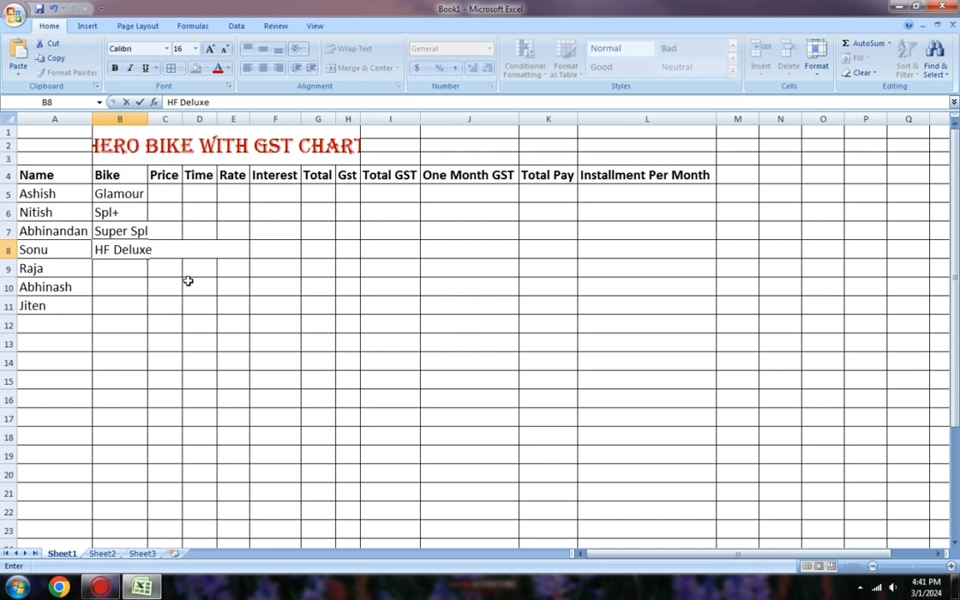
Step: Enter the bike models Passion Pro in cell B9 and Xtream in cell B10
click(125, 267)
text(P)
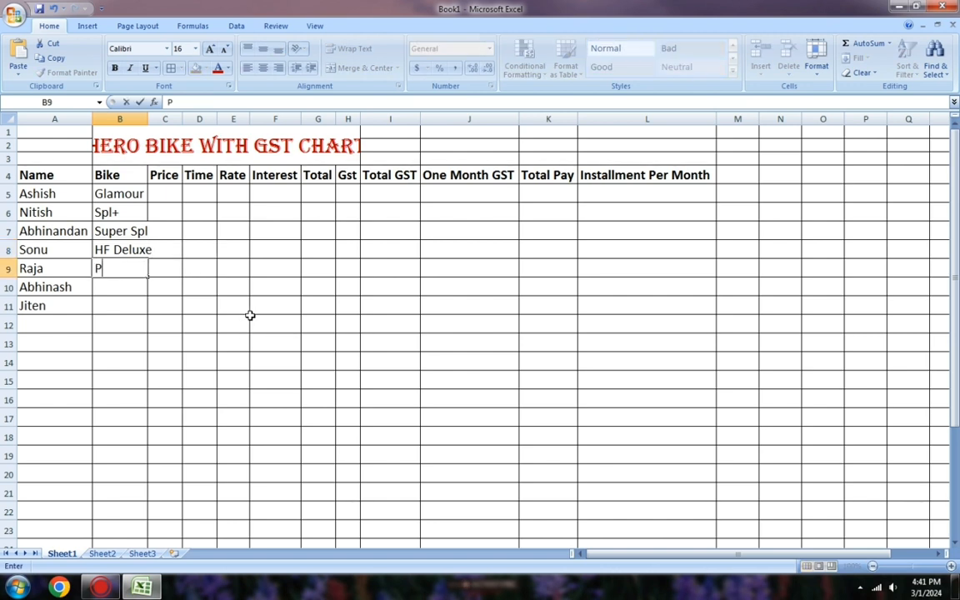
text(assion P)
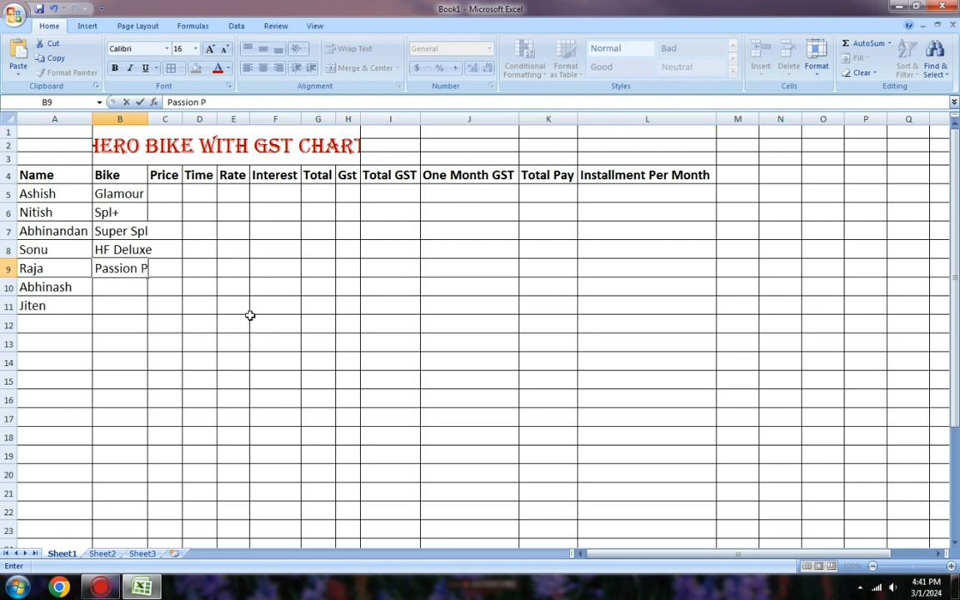
text(ro)
click(125, 286)
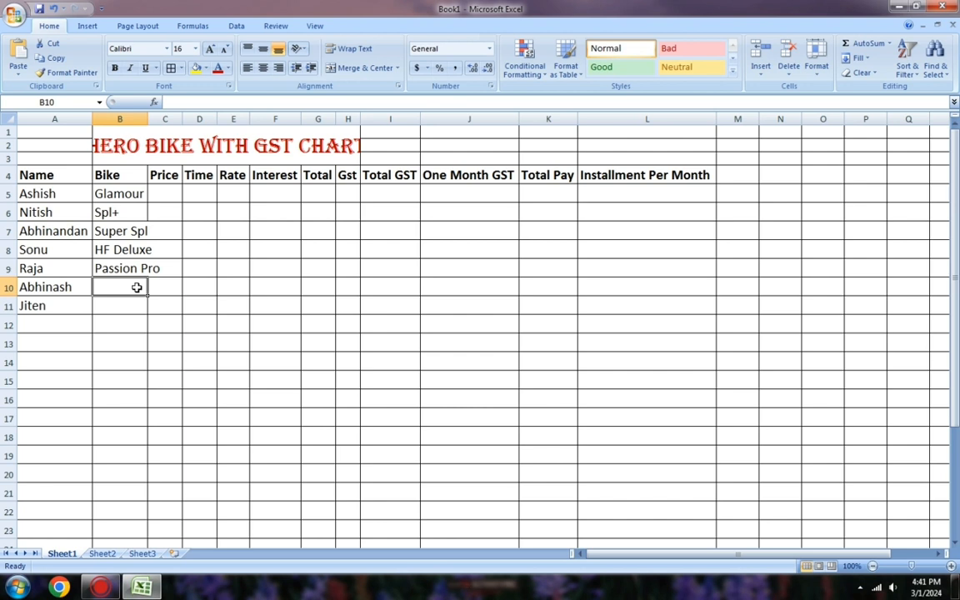
text(Xtream)
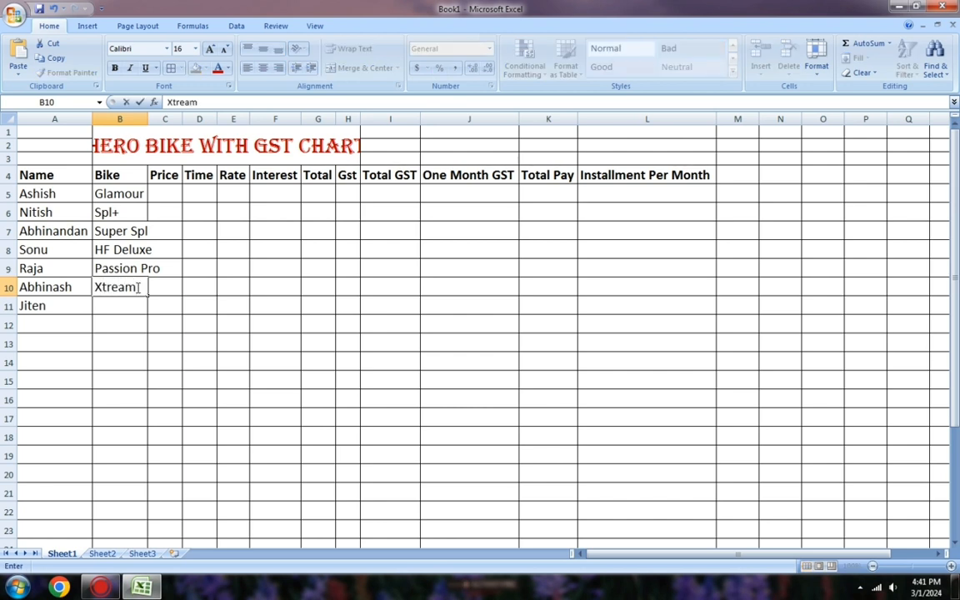
Step: Enter the bike model CBZ in cell B11 and fit column B's width to the model names
click(114, 304)
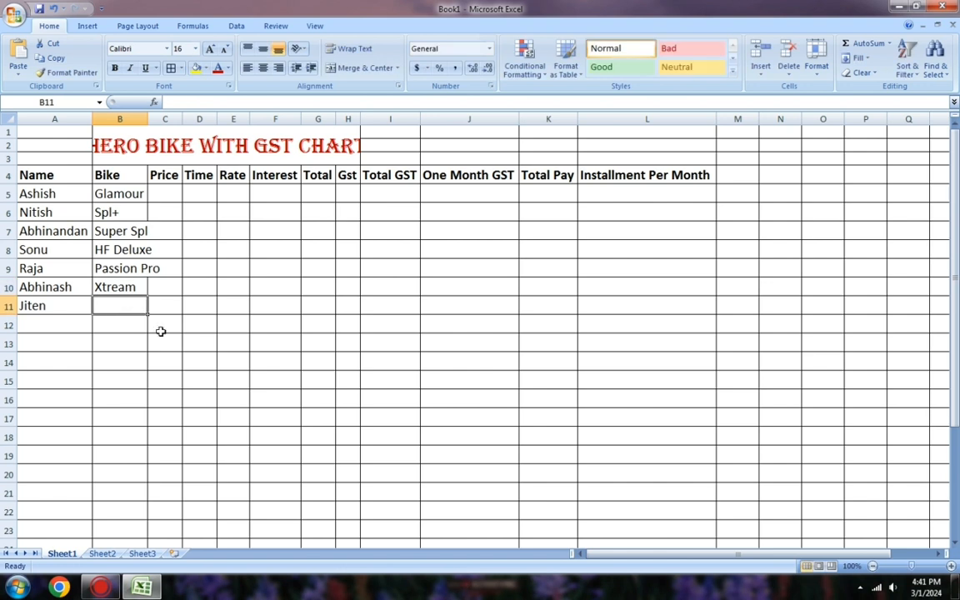
text(Cb)
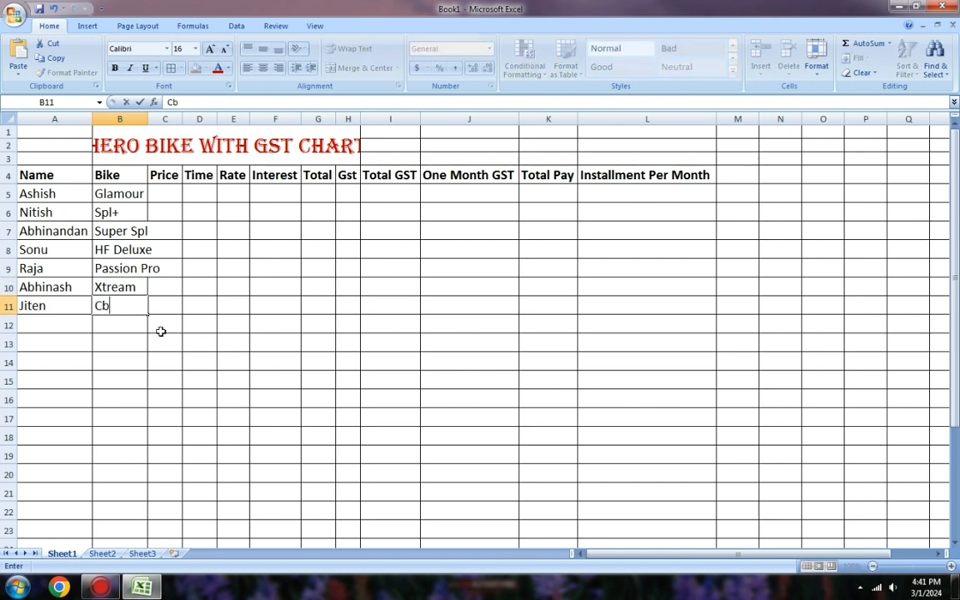
key(BackSpace)
text(BZ)
click(237, 306)
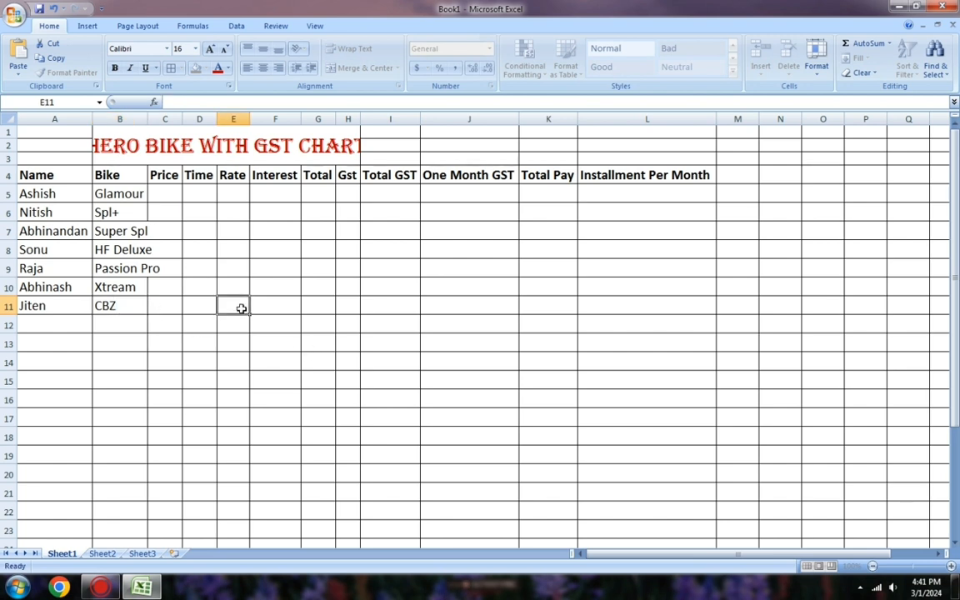
double_click(151, 120)
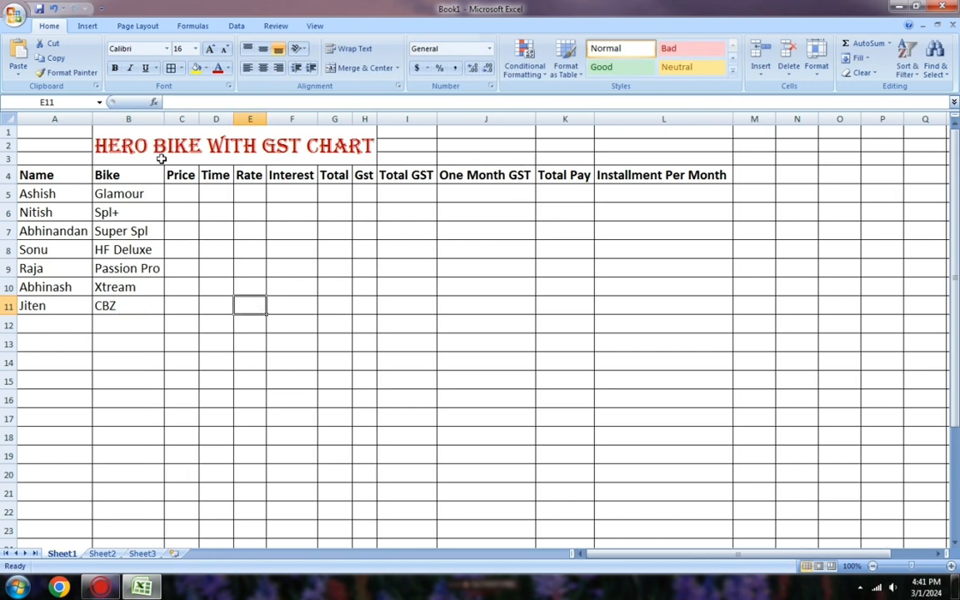
Step: Enter the Glamour's price of 105000 in cell C5 and fit column C's width to it
click(185, 193)
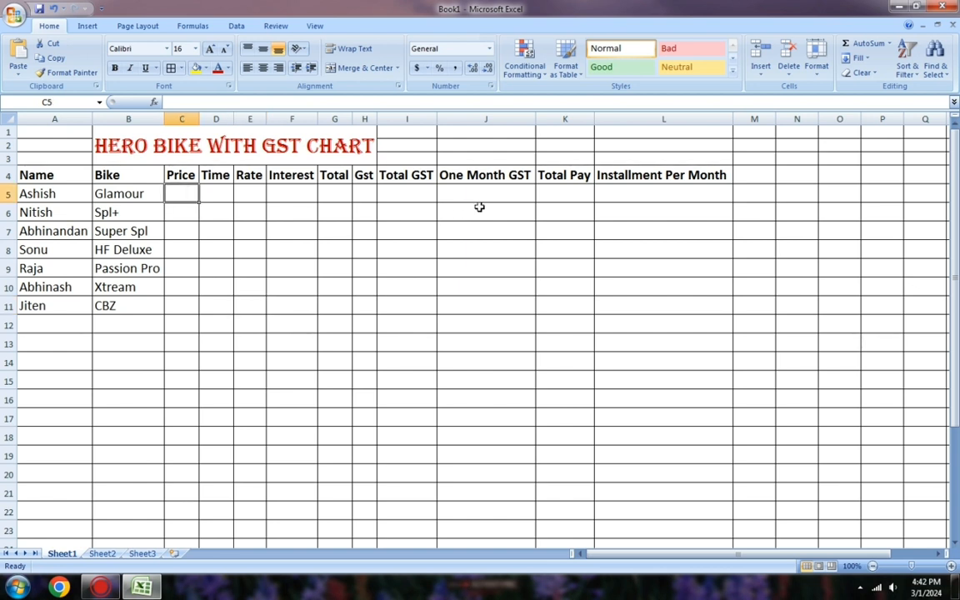
text(10500)
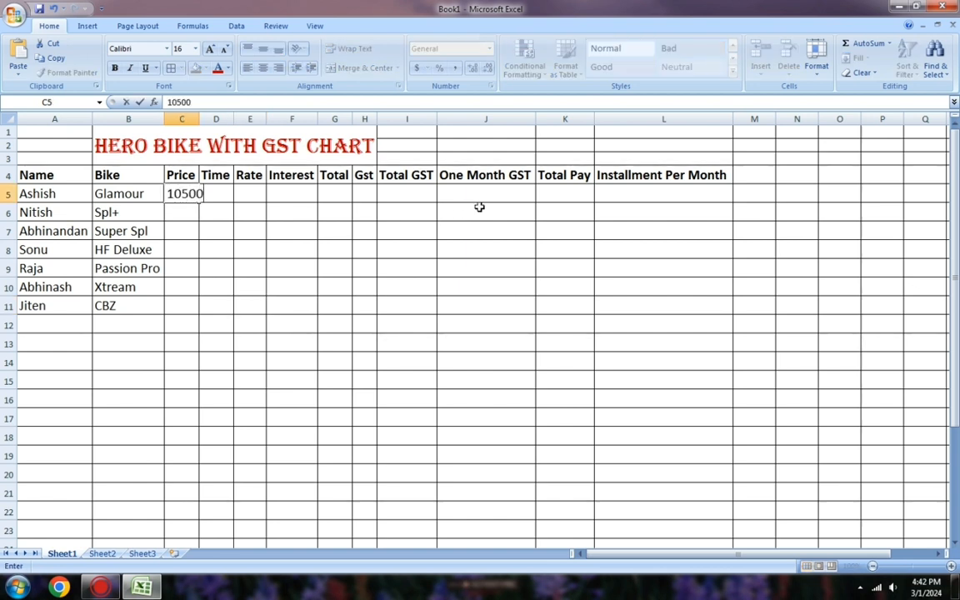
text(0)
key(Return)
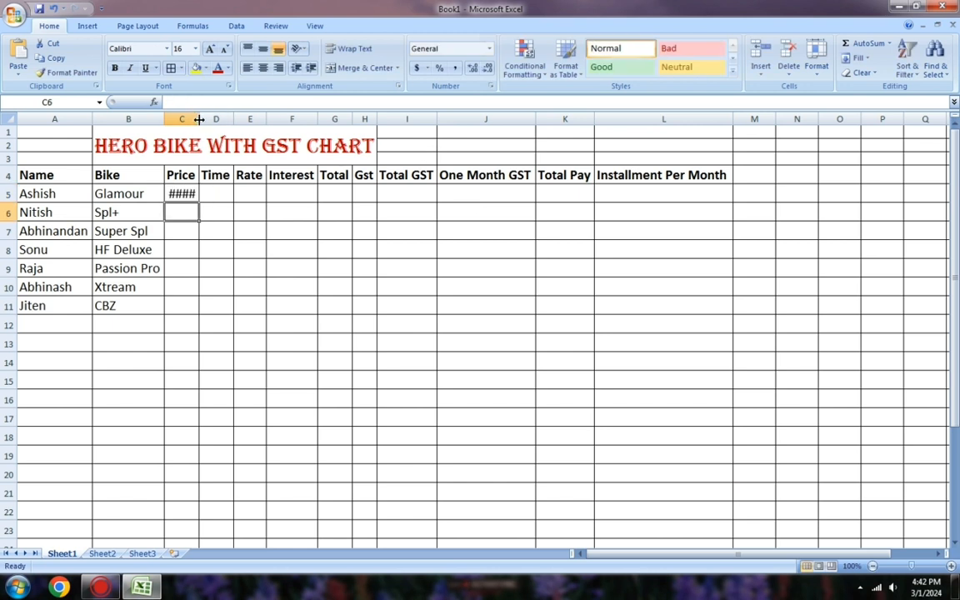
double_click(199, 118)
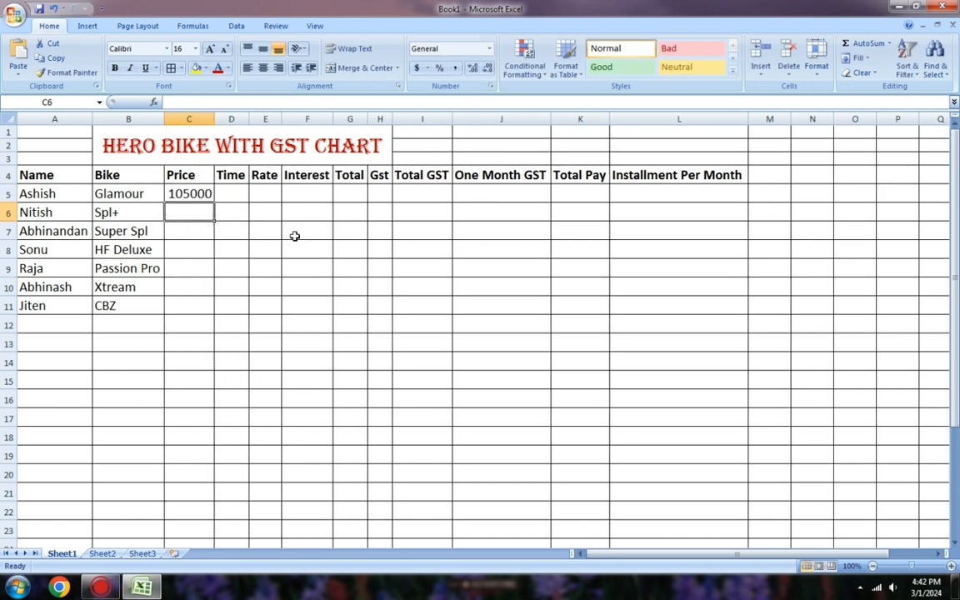
Step: Enter the prices 95000 for the Spl+ in cell C6 and 102000 for the Super Spl in cell C7
text(95000)
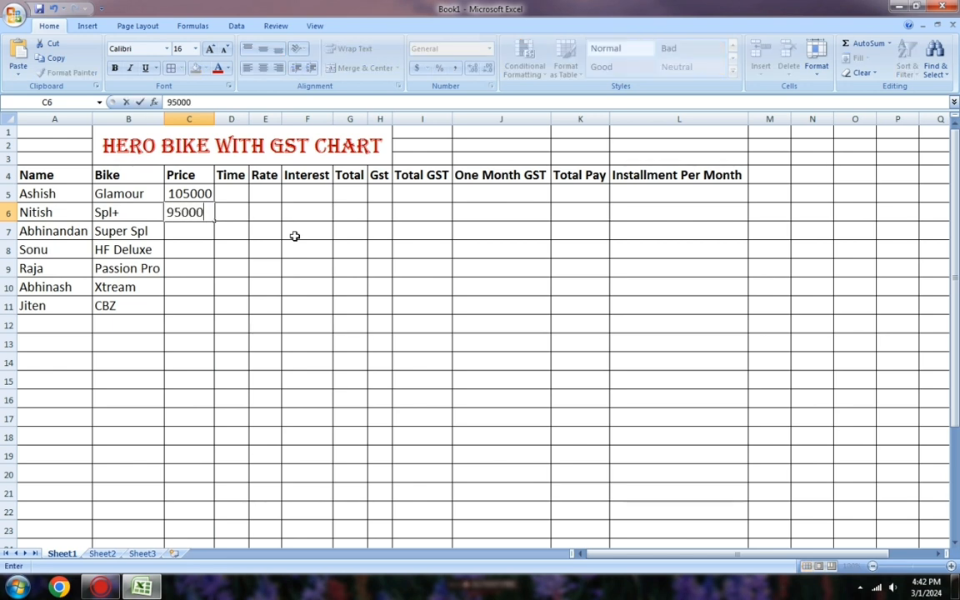
key(Return)
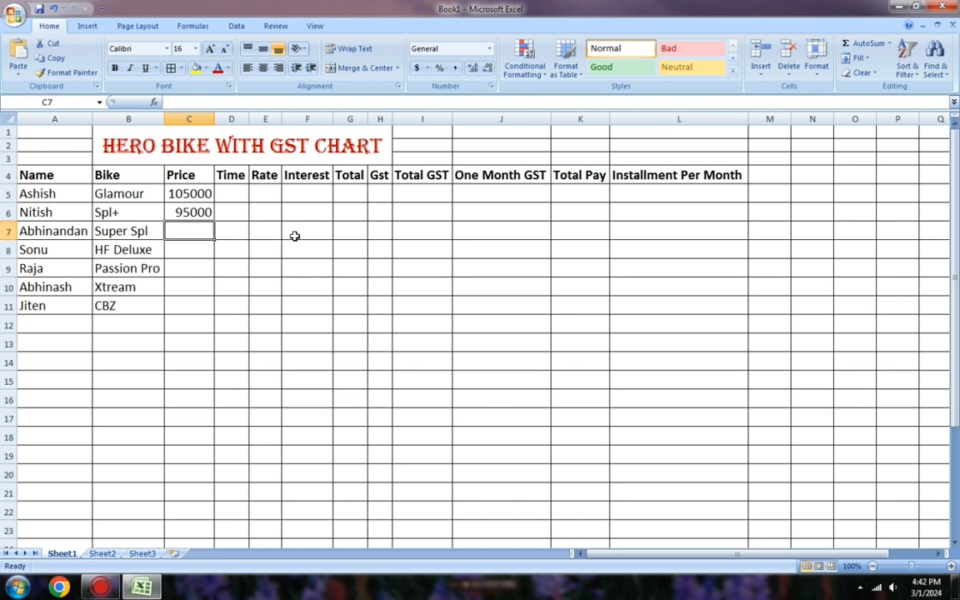
text(1020)
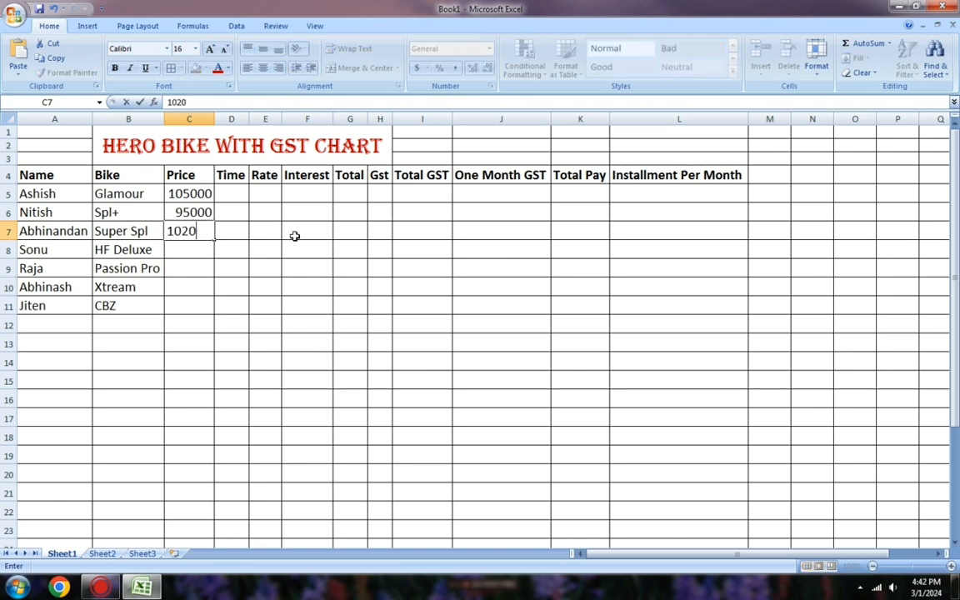
text(00)
key(Return)
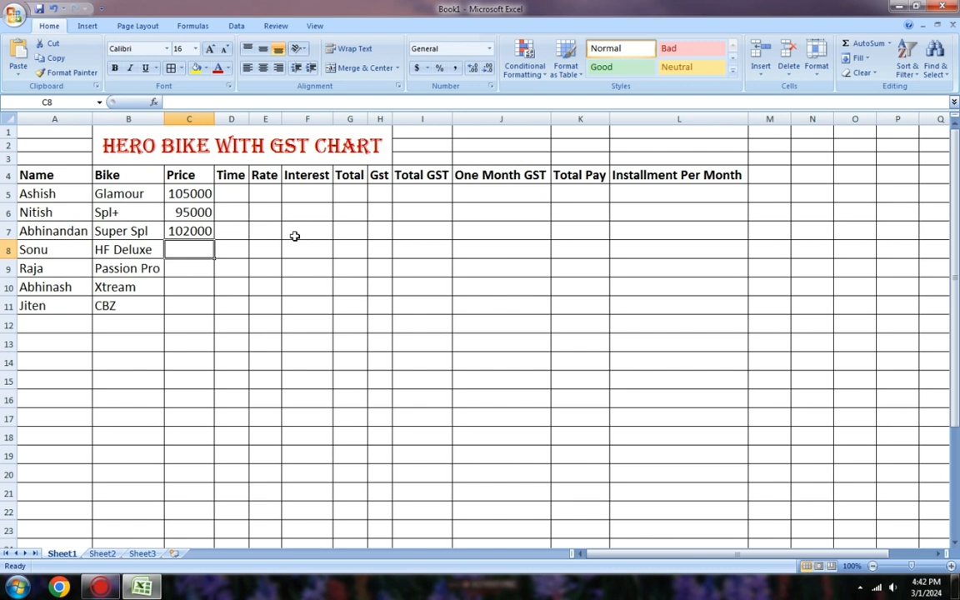
Step: Enter the prices 92000 for the HF Deluxe in cell C8 and 98000 for the Passion Pro in cell C9
text(9200)
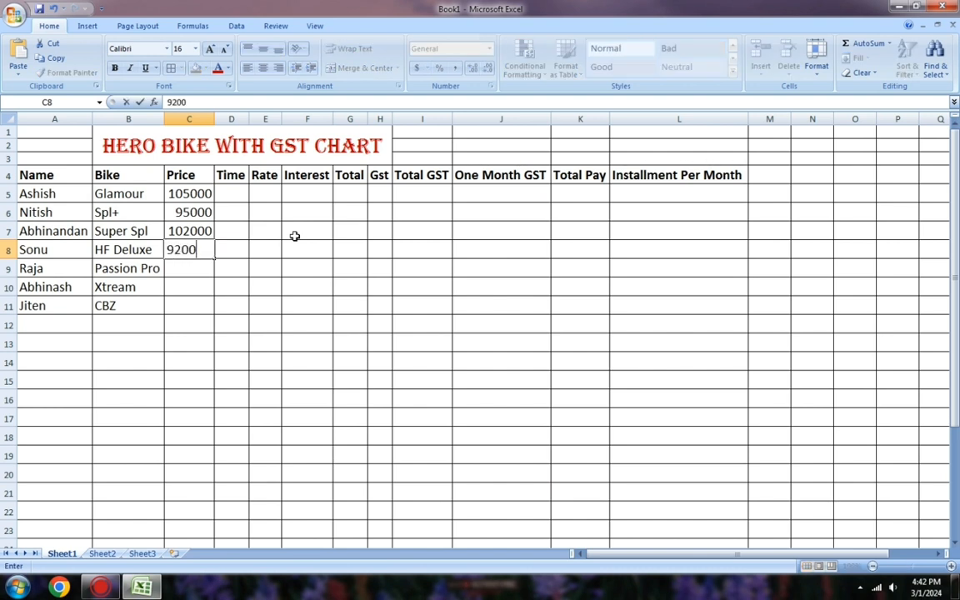
text(0)
key(Return)
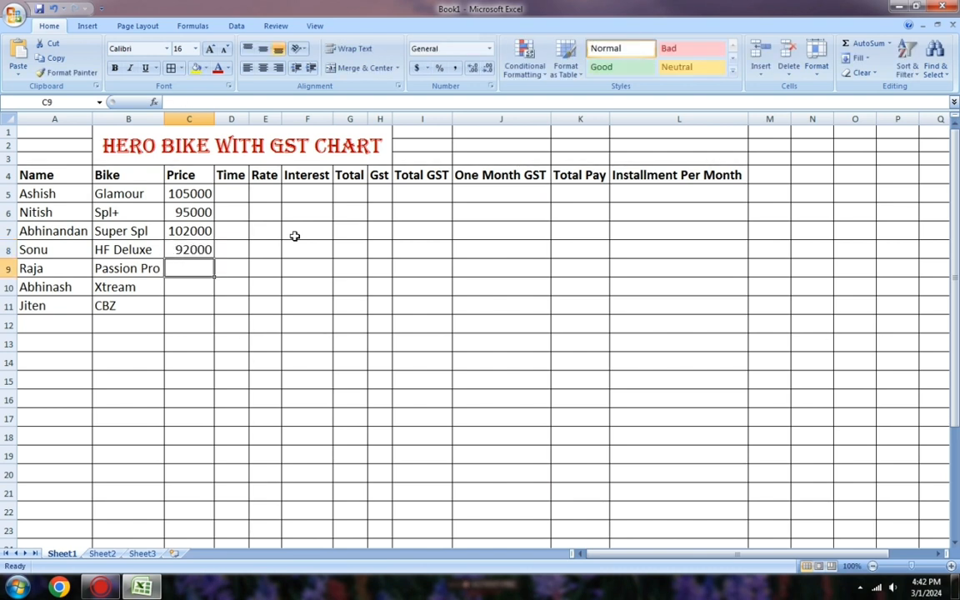
text(9)
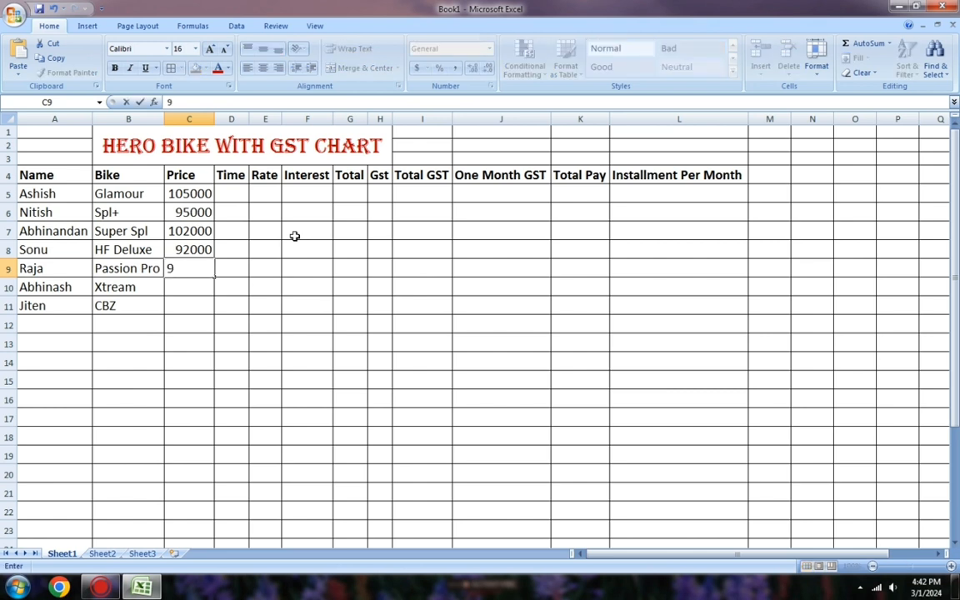
text(8000)
key(Return)
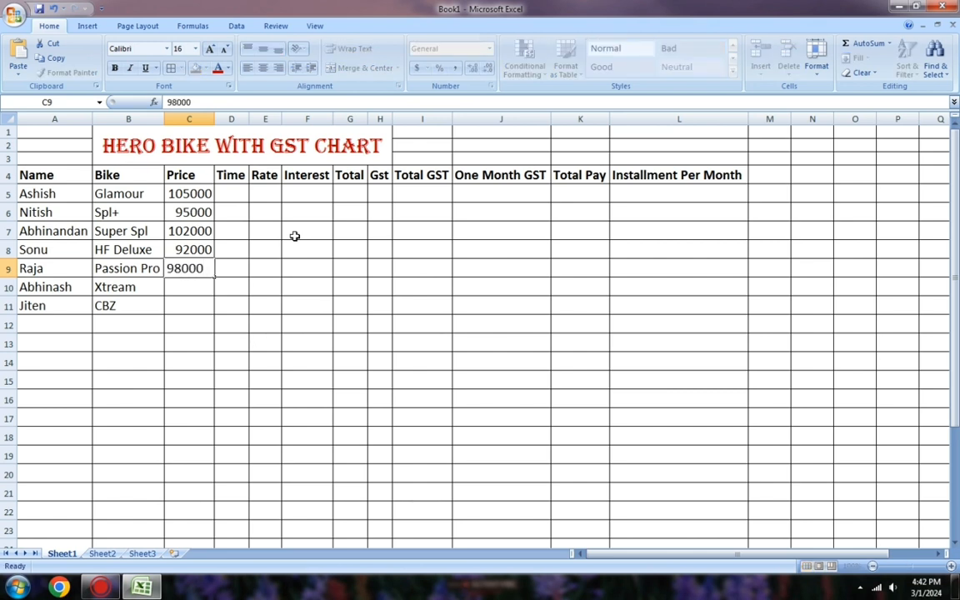
key(Return)
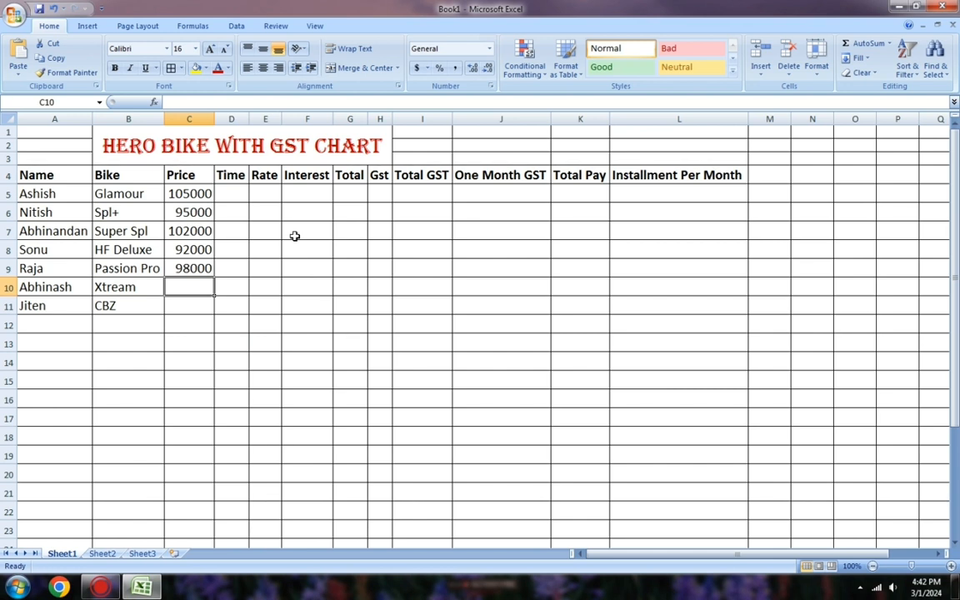
Step: Enter the prices 175000 for the Xtream in cell C10 and 177000 for the CBZ in cell C11
text(175)
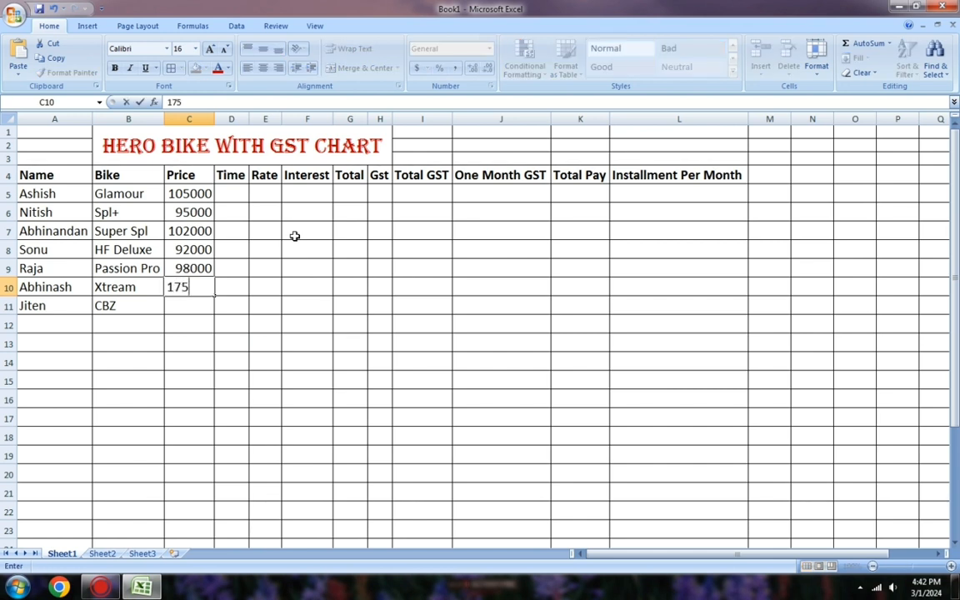
text(000)
key(Return)
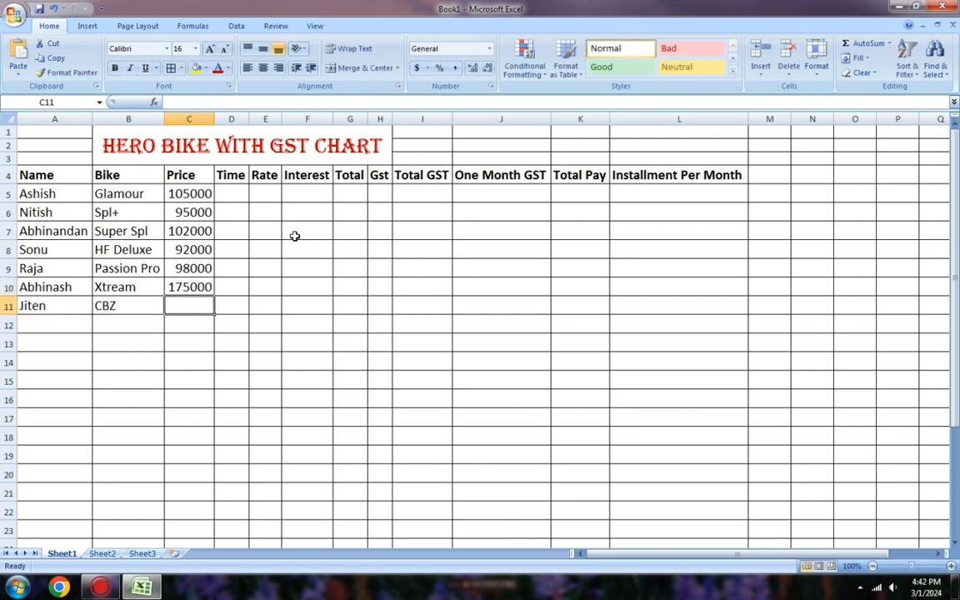
text(1)
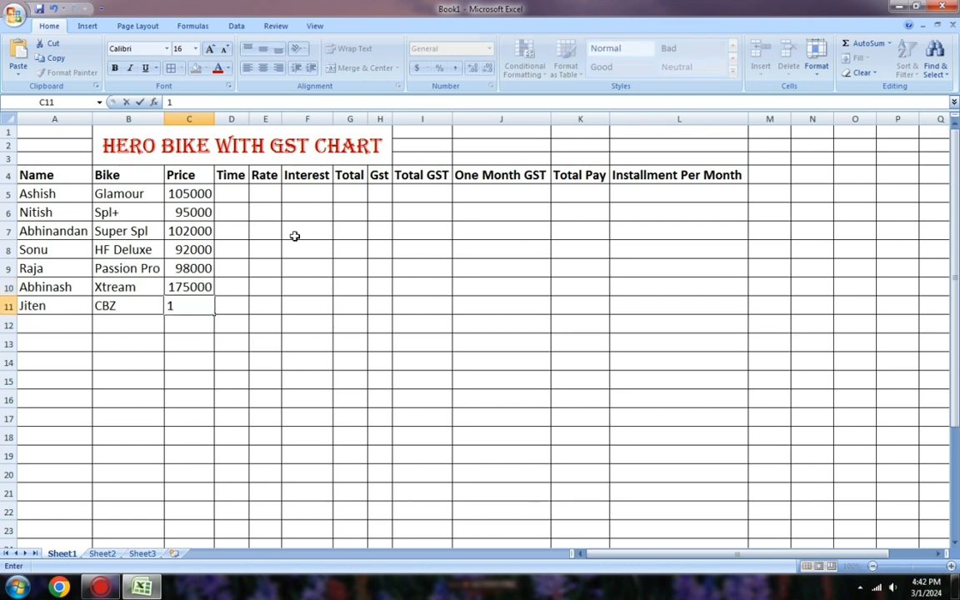
text(77000)
click(239, 247)
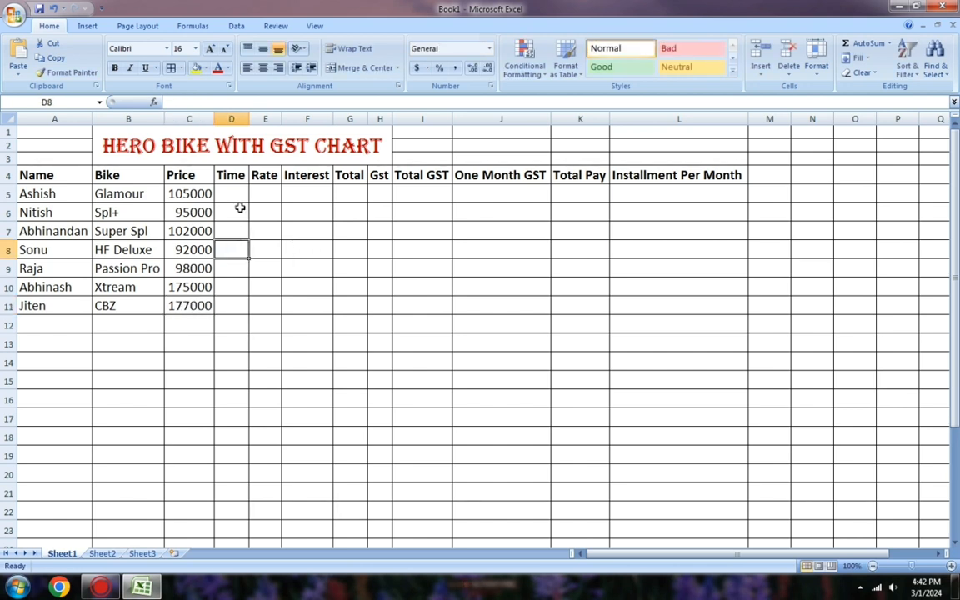
Step: Enter the Time values 36, 24, 48 and 60 in cells D5 through D8 for the first four customers
click(238, 192)
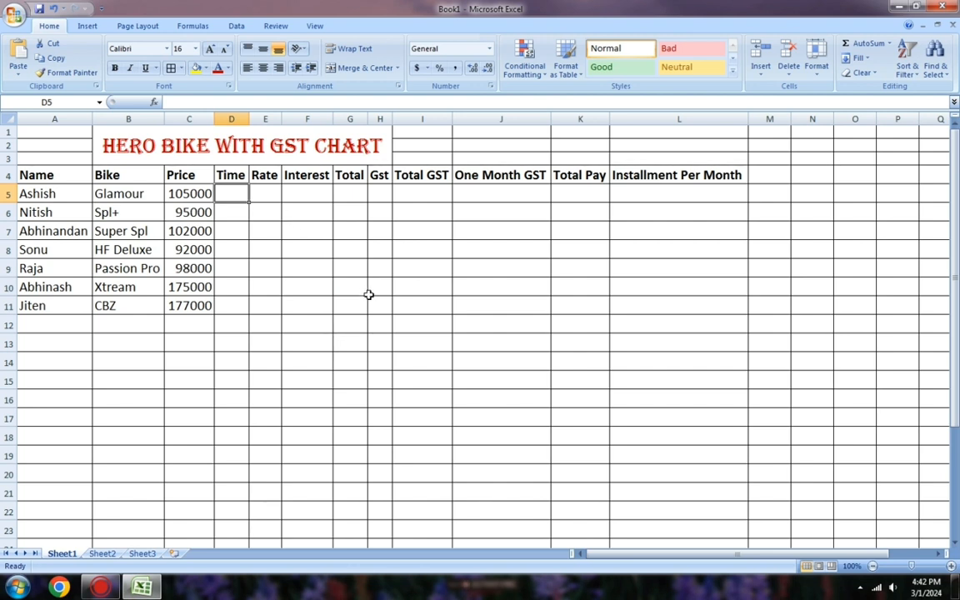
text(36)
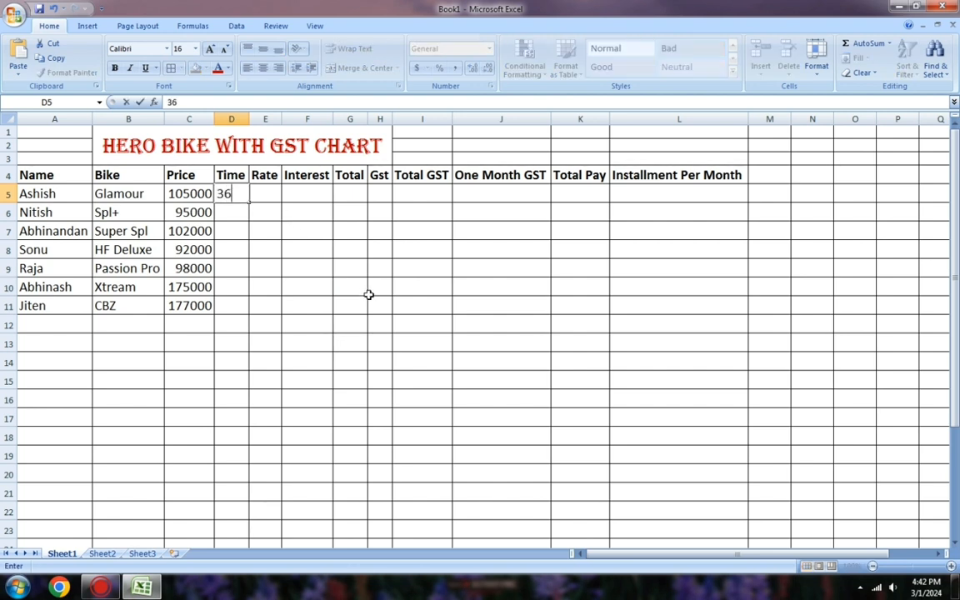
key(Return)
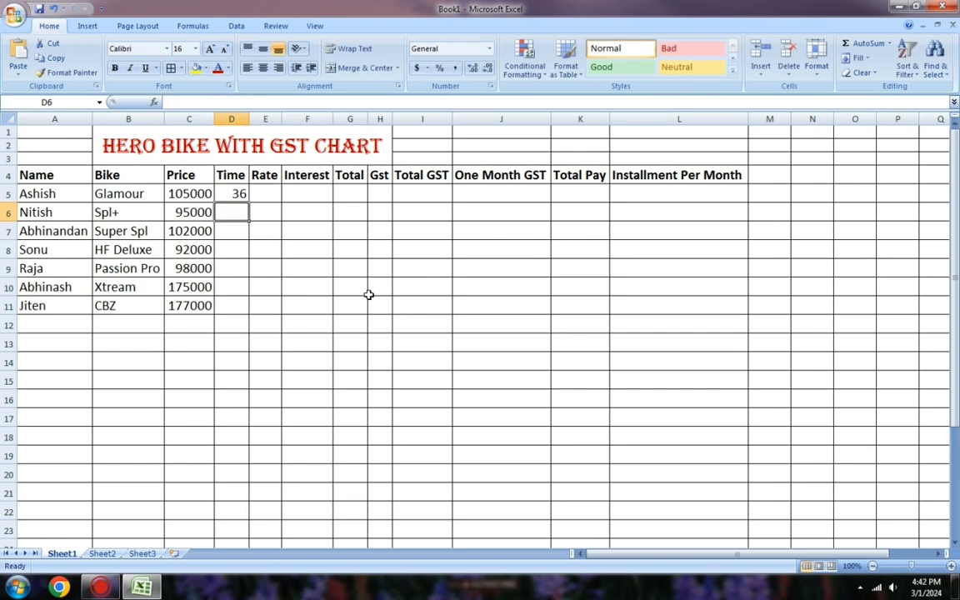
text(24)
key(Return)
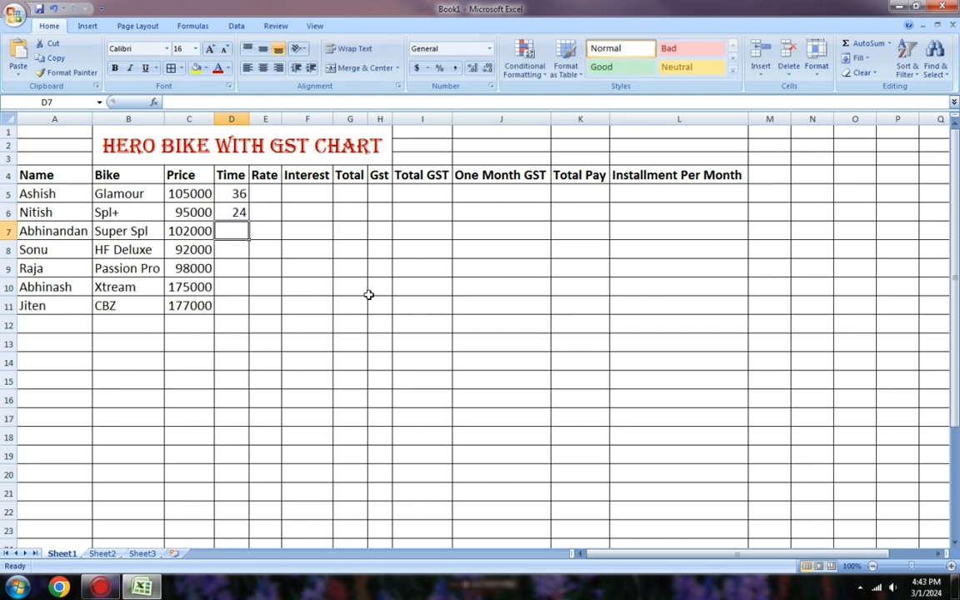
text(48)
key(Return)
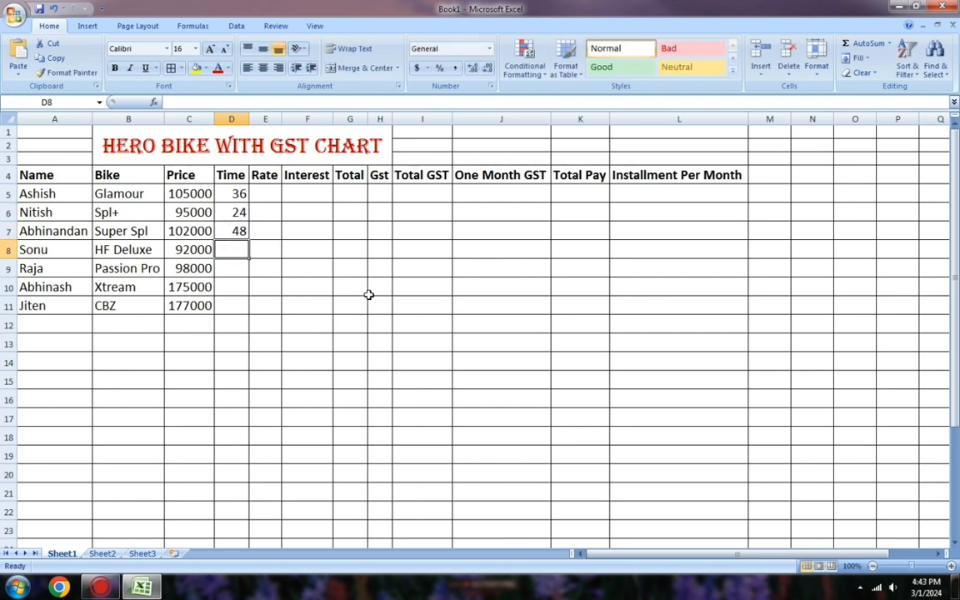
text(60)
key(Return)
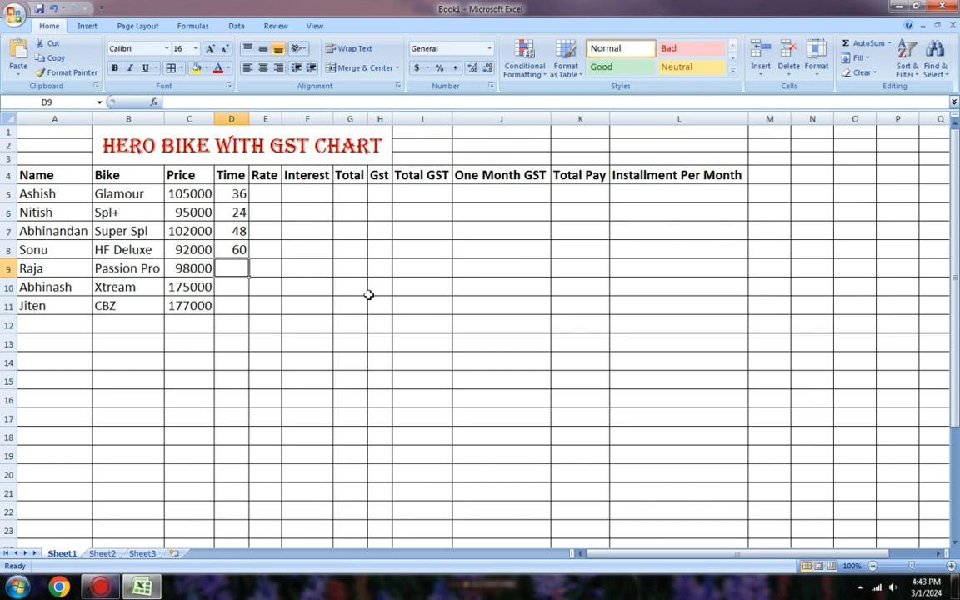
Step: Enter the Time values 24, 12 and 18 in cells D9 through D11 for the last three customers
text(24)
key(Return)
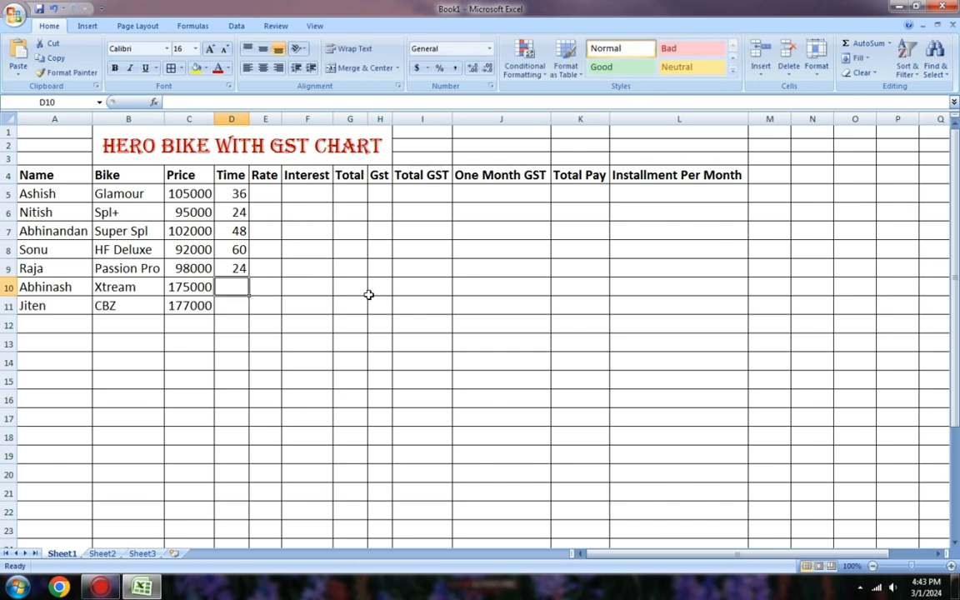
text(12)
key(Return)
text(18)
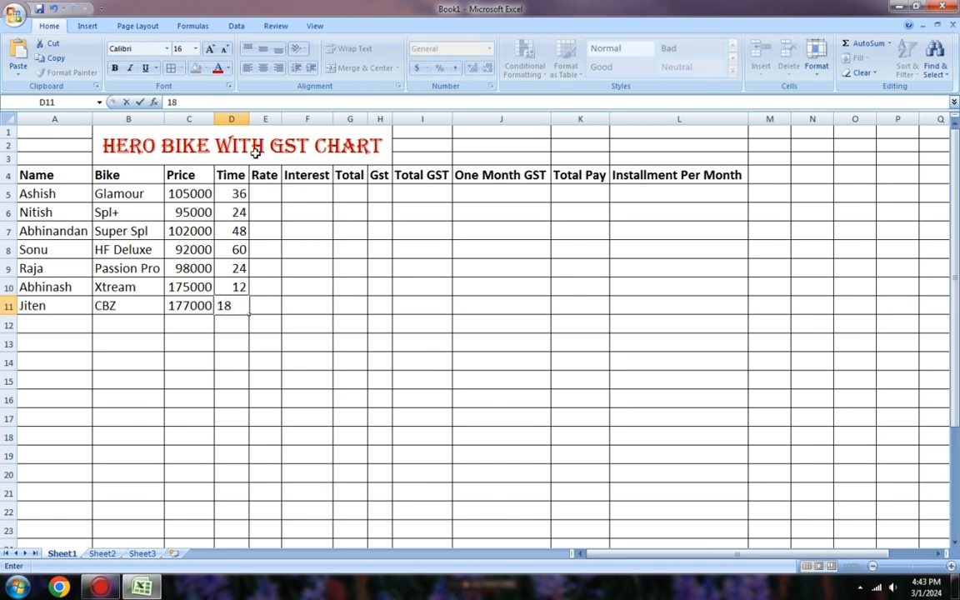
Step: Enter the Rate values 8% in cell E5 and 10% in cell E6
click(266, 192)
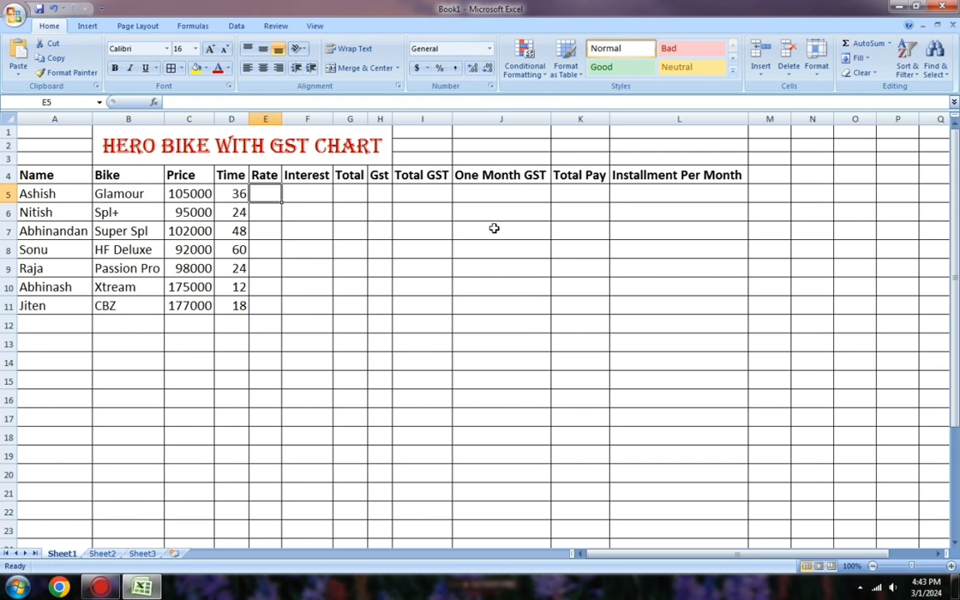
text(8)
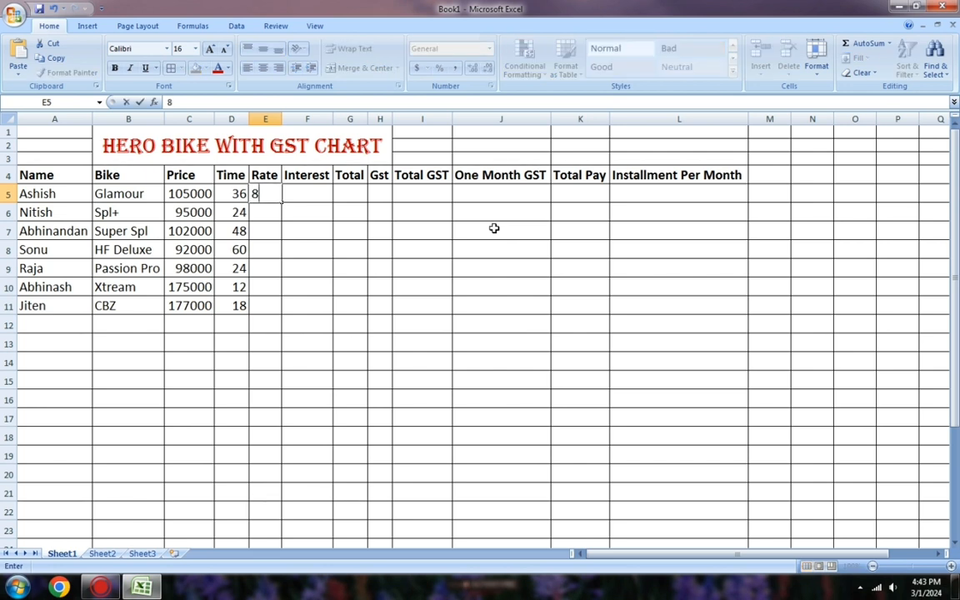
text(%)
key(Return)
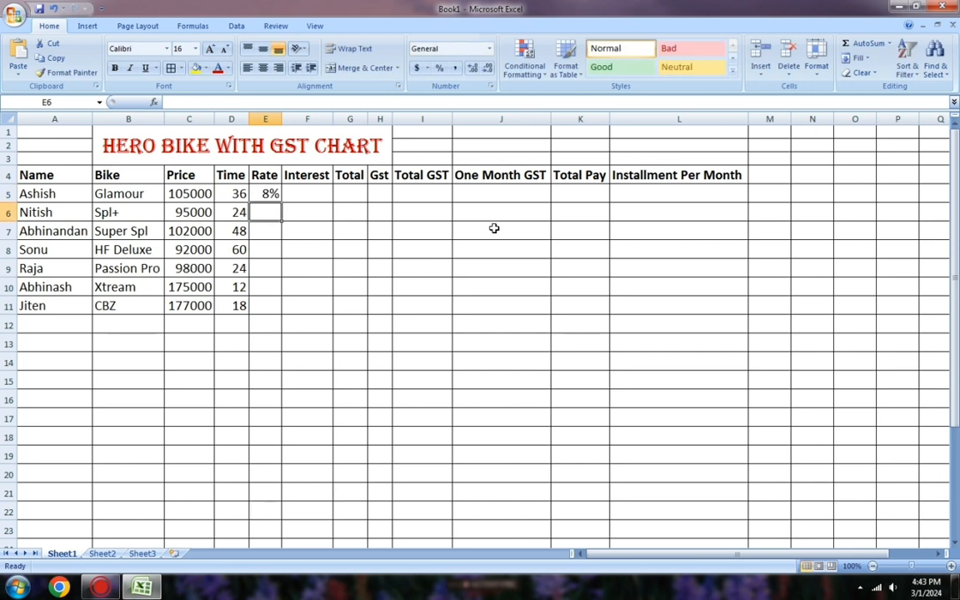
text(10%)
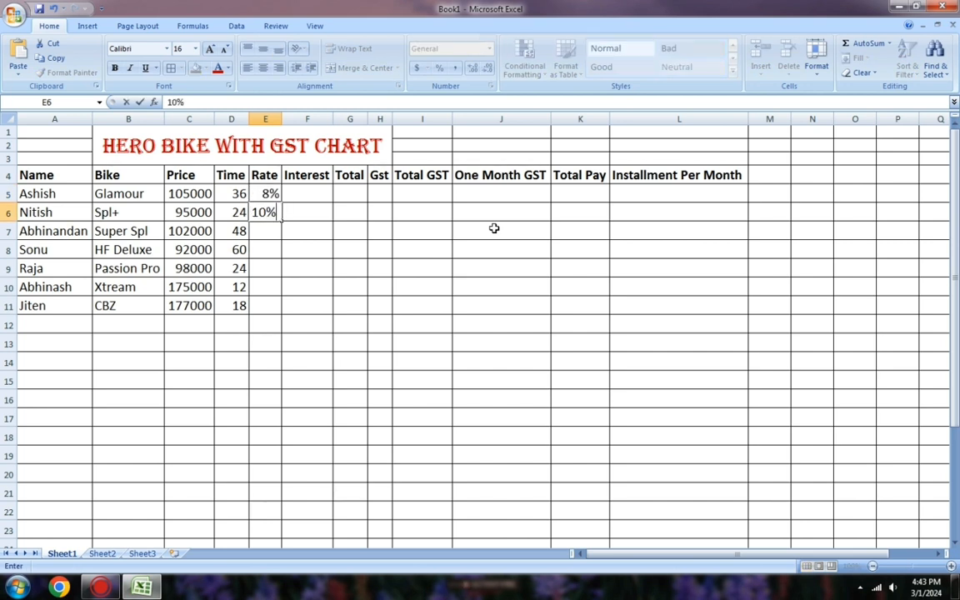
key(Return)
Step: Enter the Rate values 11% for the Super Spl in cell E7 and 12% for the HF Deluxe in cell E8
text(11)
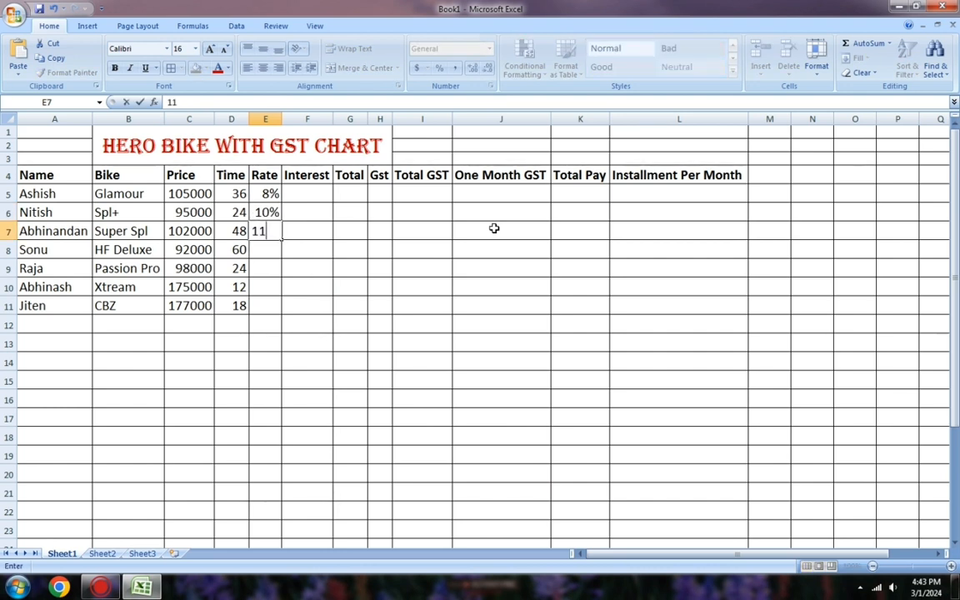
text(5)
key(BackSpace)
text(%)
key(Return)
text(12)
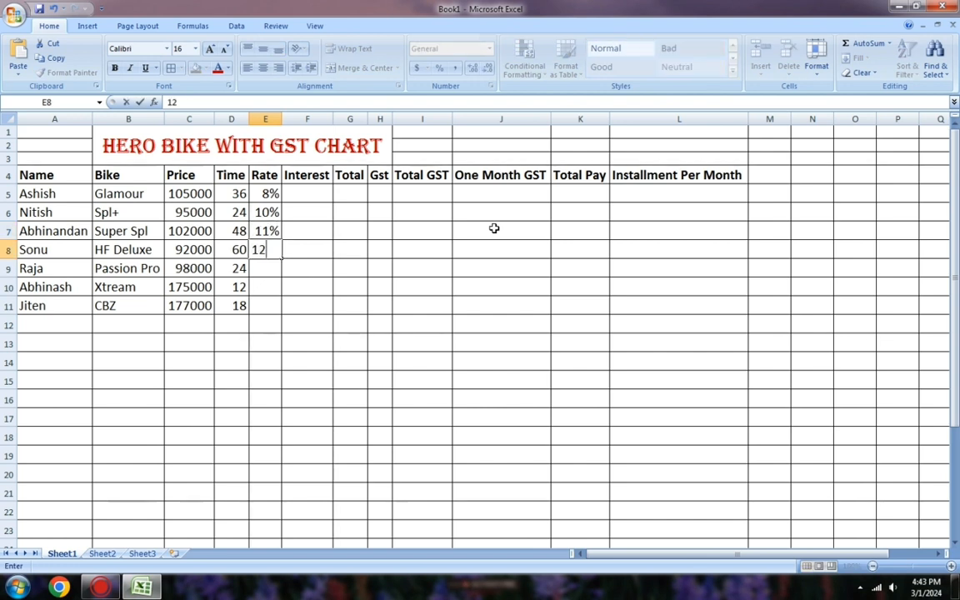
text(%)
key(Return)
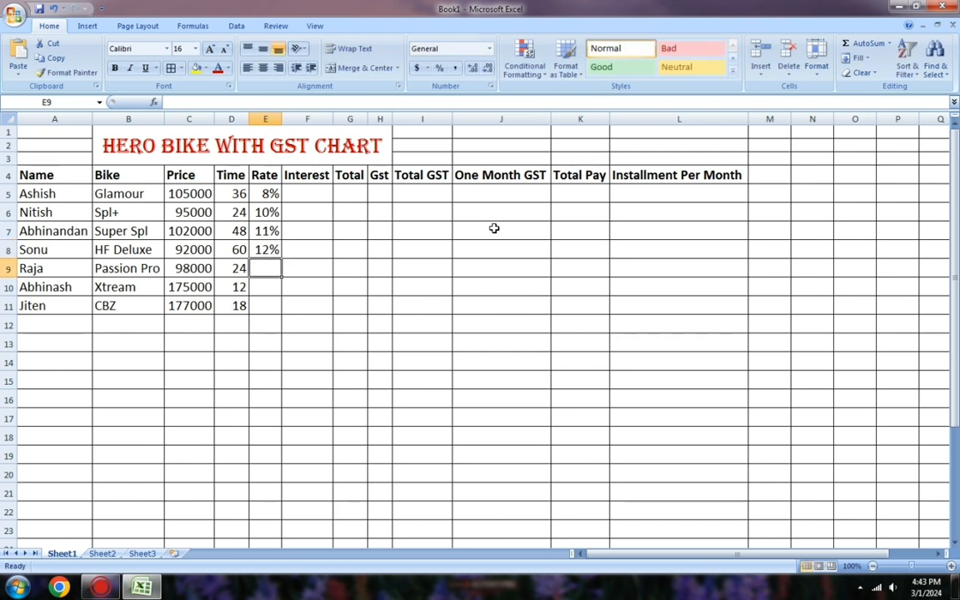
Step: Enter the Rate values 8%, 5% and 10% in cells E9 through E11 for the last three customers
text(8)
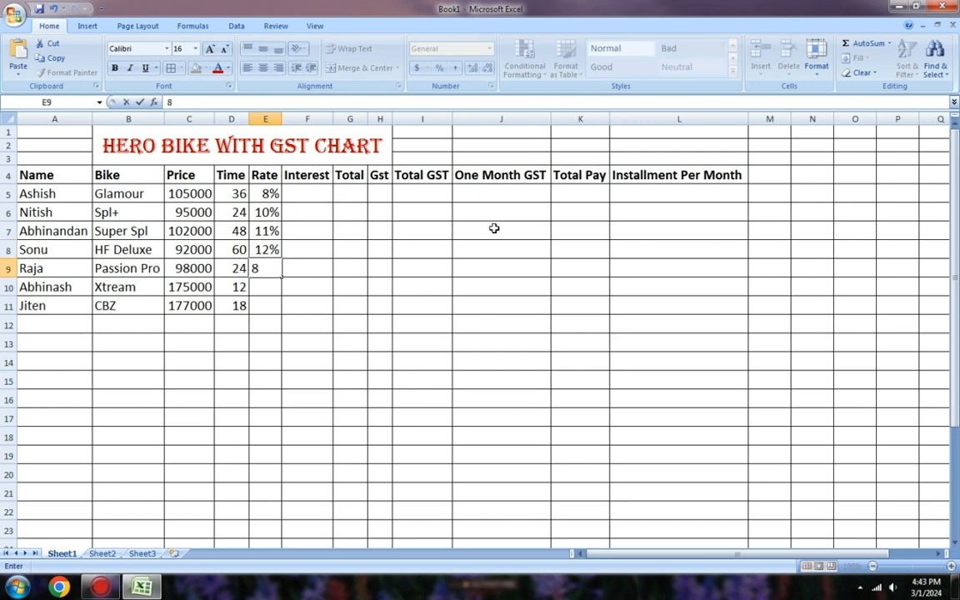
text(%)
key(Return)
text(5)
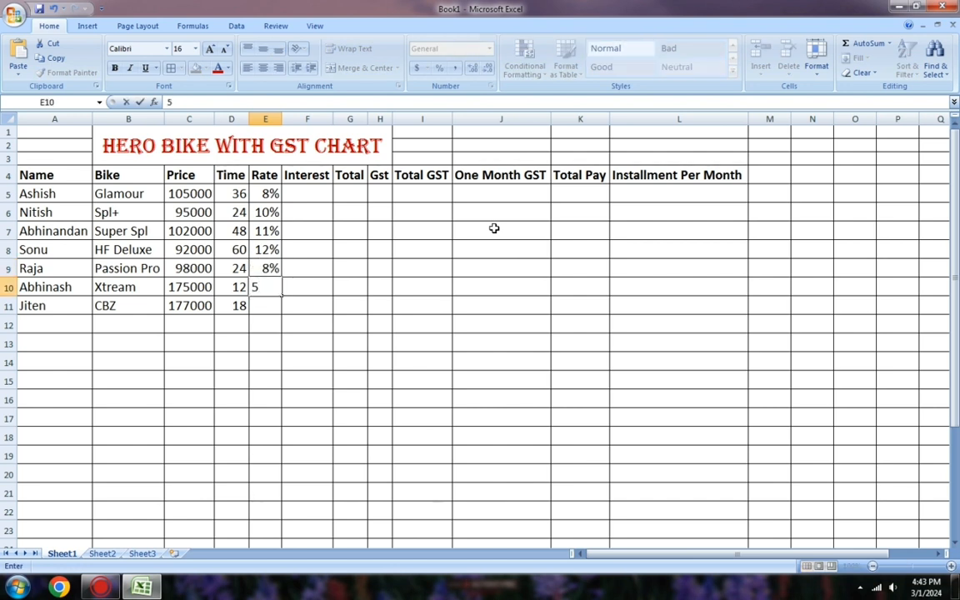
text(%)
key(Return)
text(1)
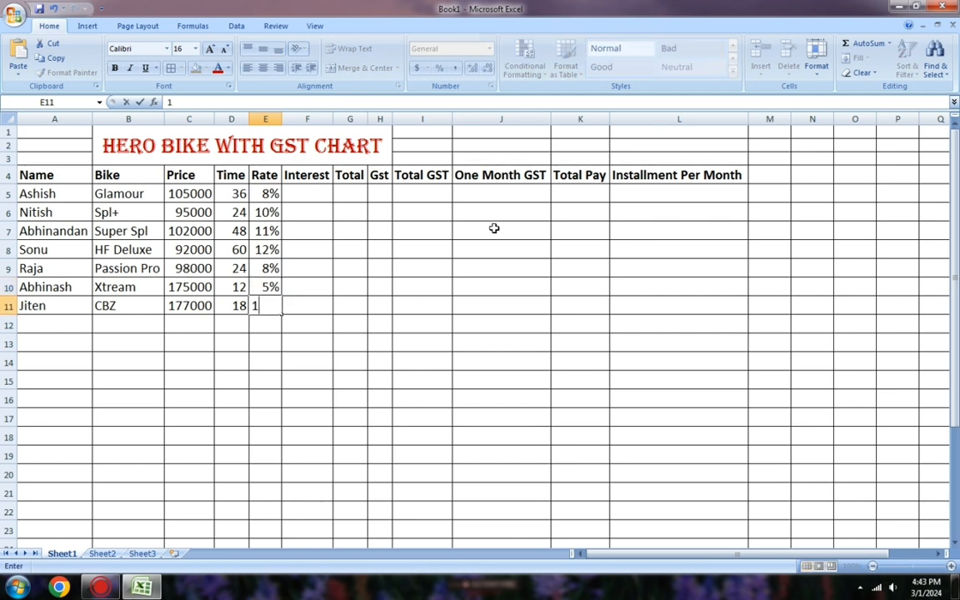
text(0%)
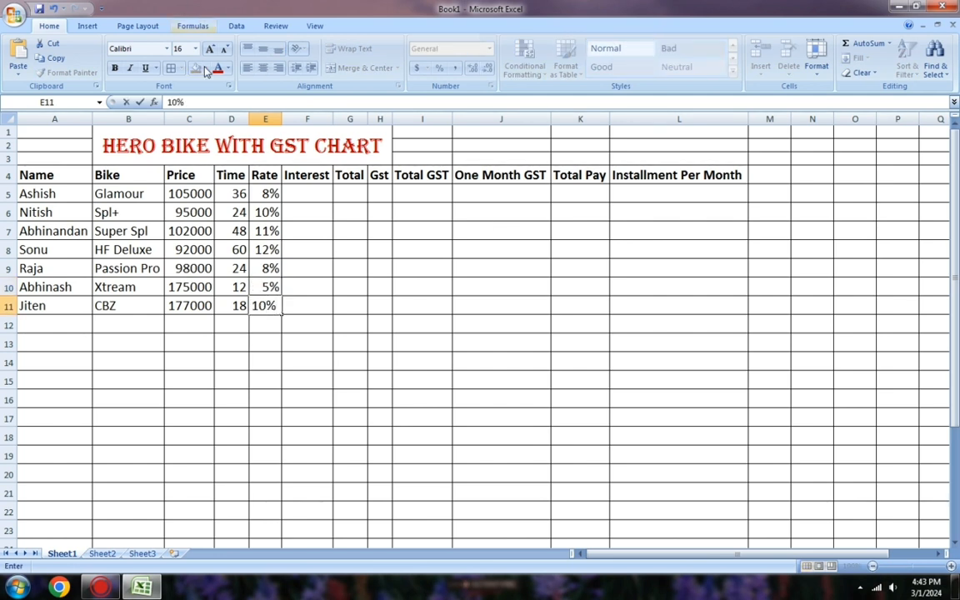
Step: Calculate the Interest in cell F5 with the formula =(C5*D5*E5) and fill it down through cell F11
click(310, 191)
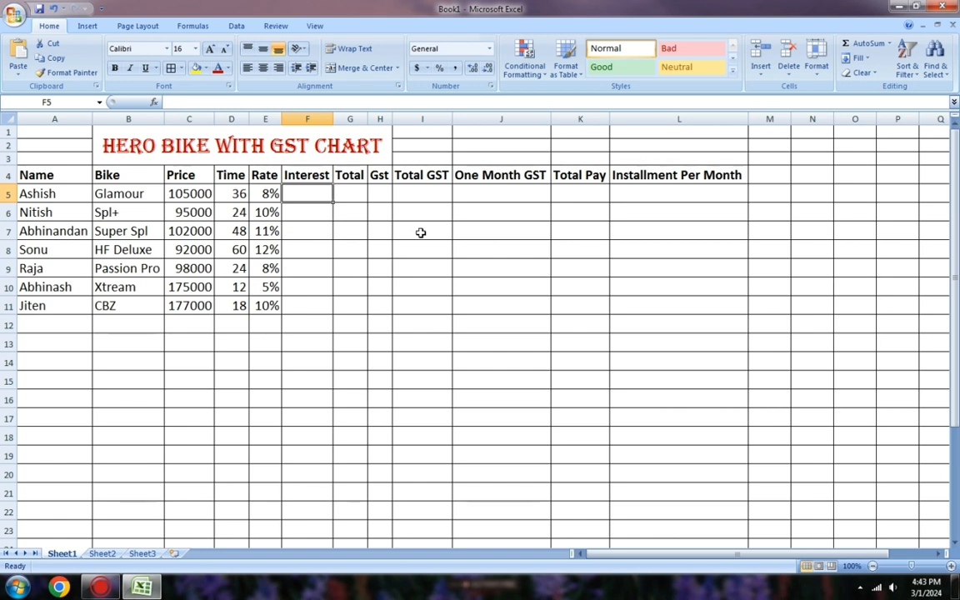
text(=)
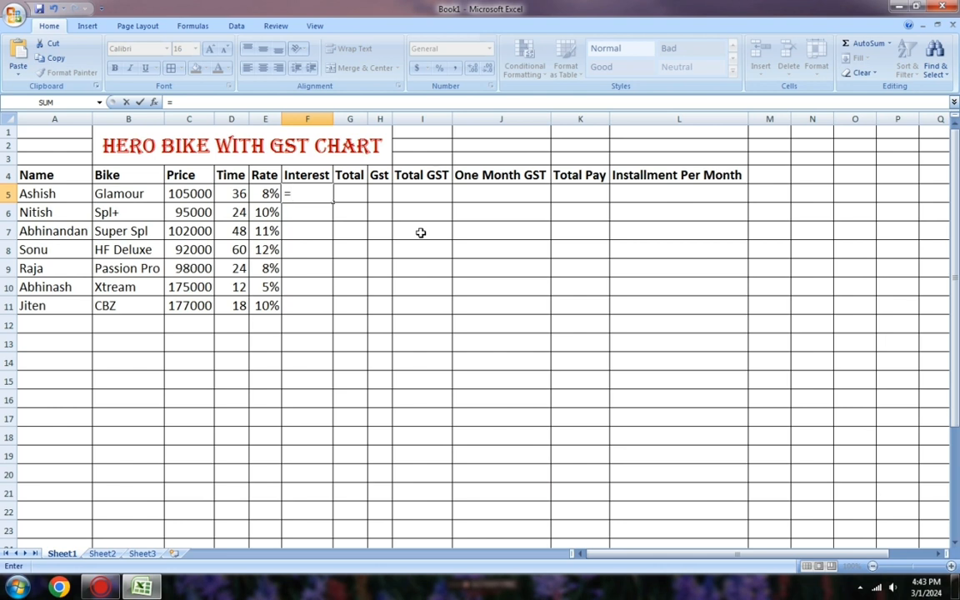
text(()
text(c)
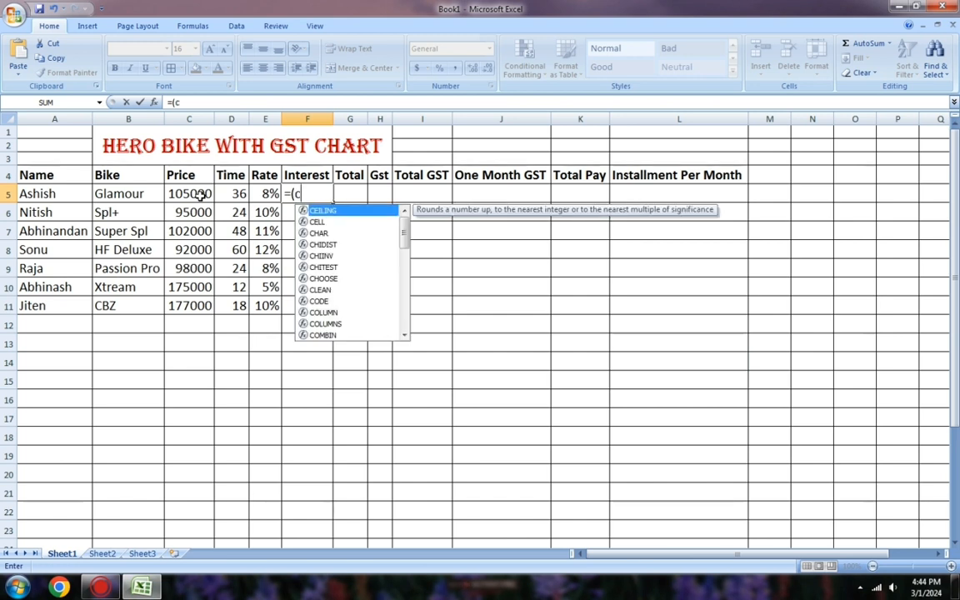
text(5)
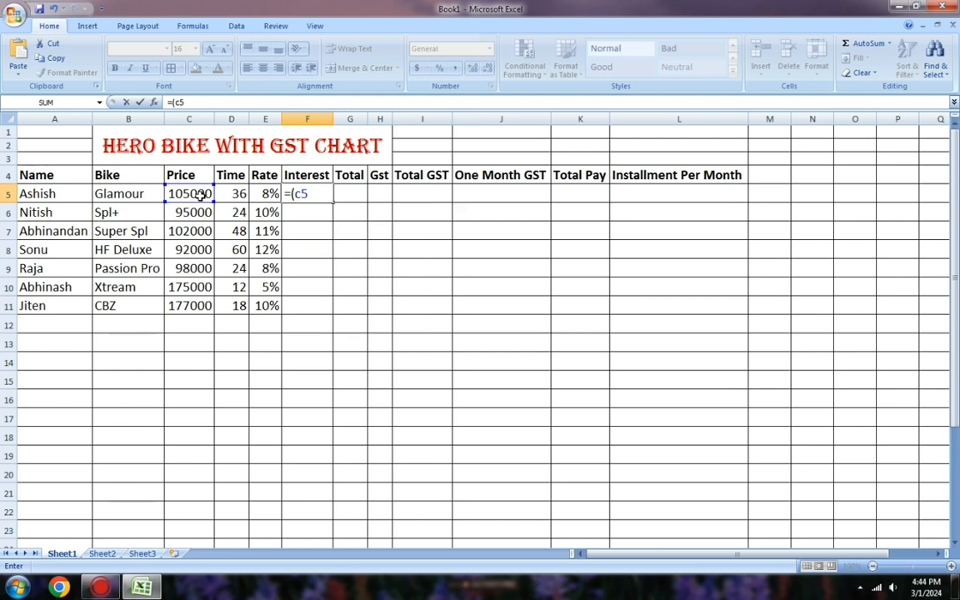
text(*d5)
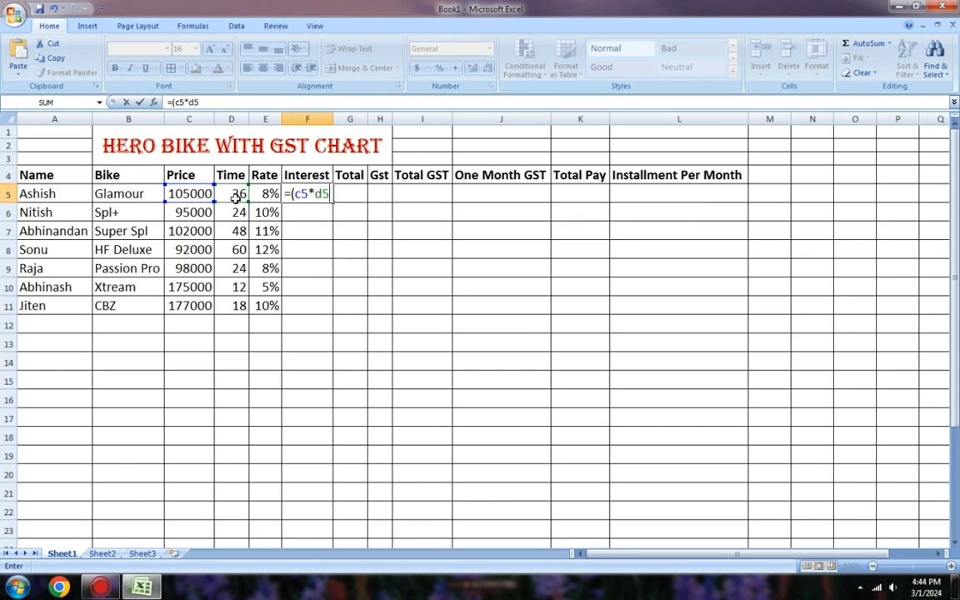
text(*e)
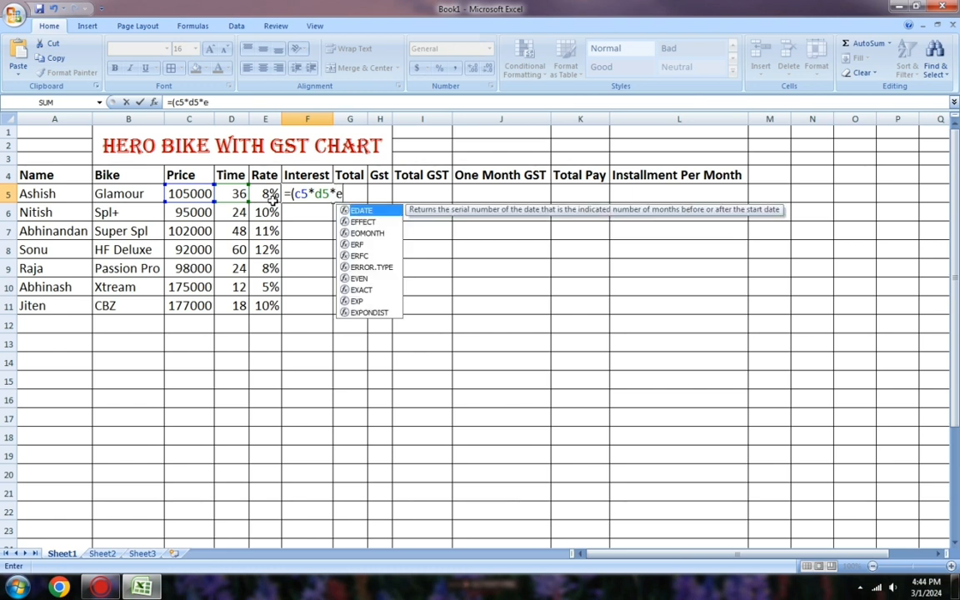
text(5)
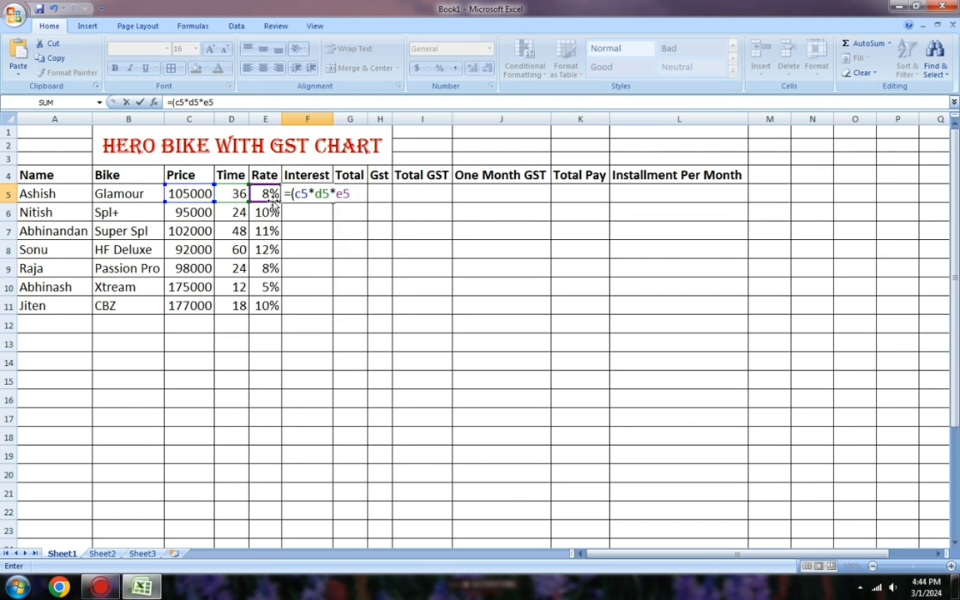
text())
key(Return)
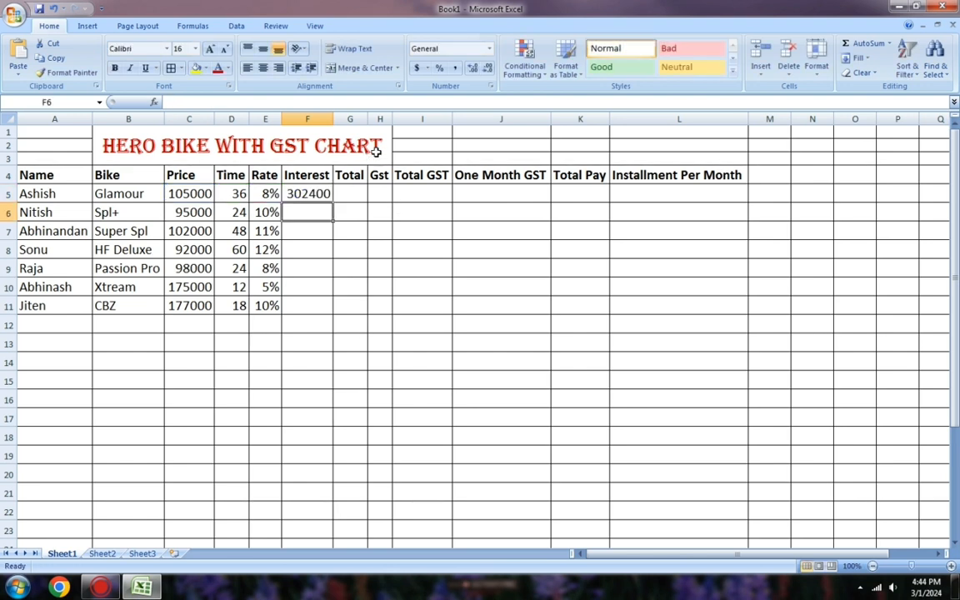
click(308, 192)
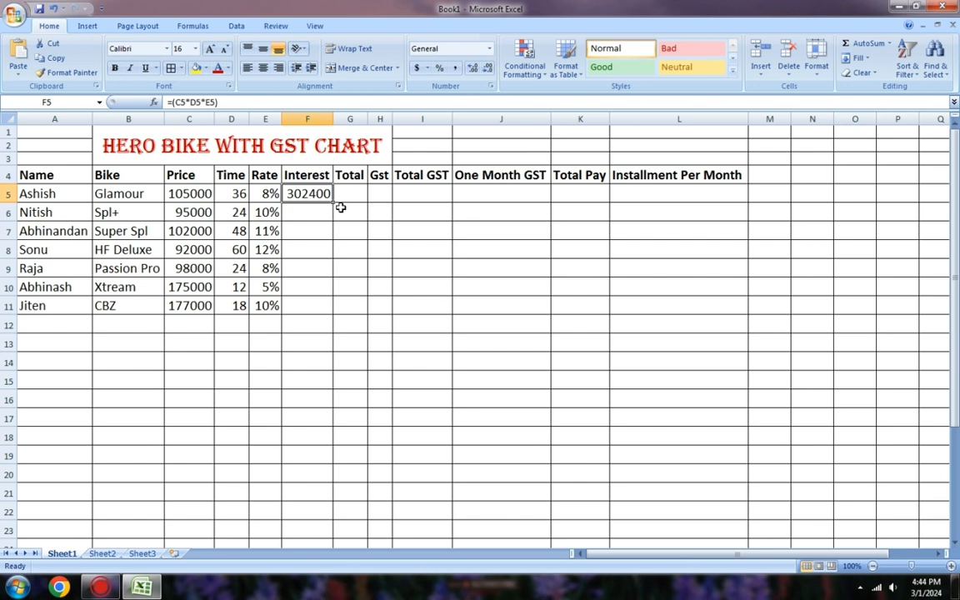
drag(333, 201, 317, 307)
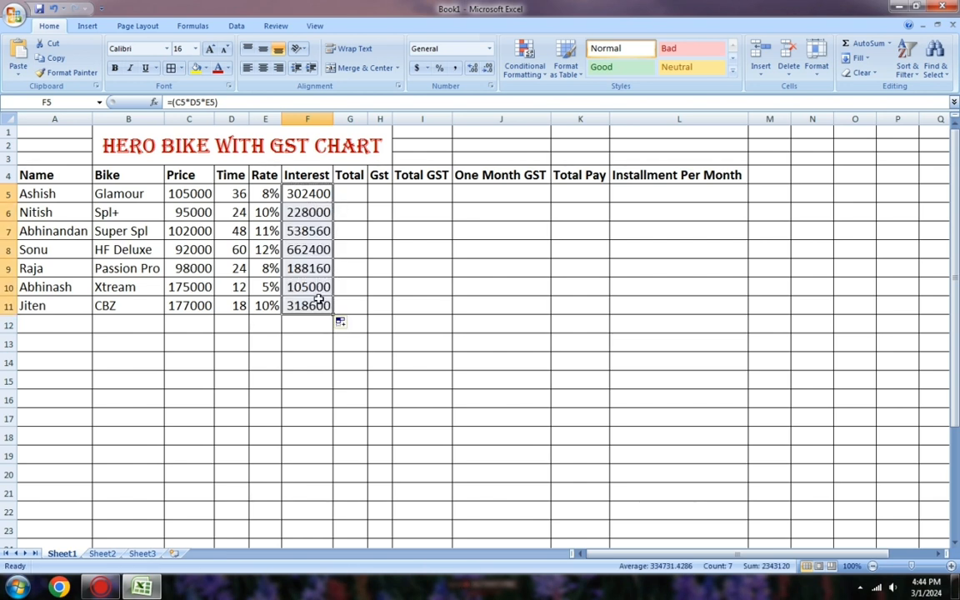
Step: Calculate the Total in cell G5 with the formula =(C5+F5), adding the price and the interest
click(346, 193)
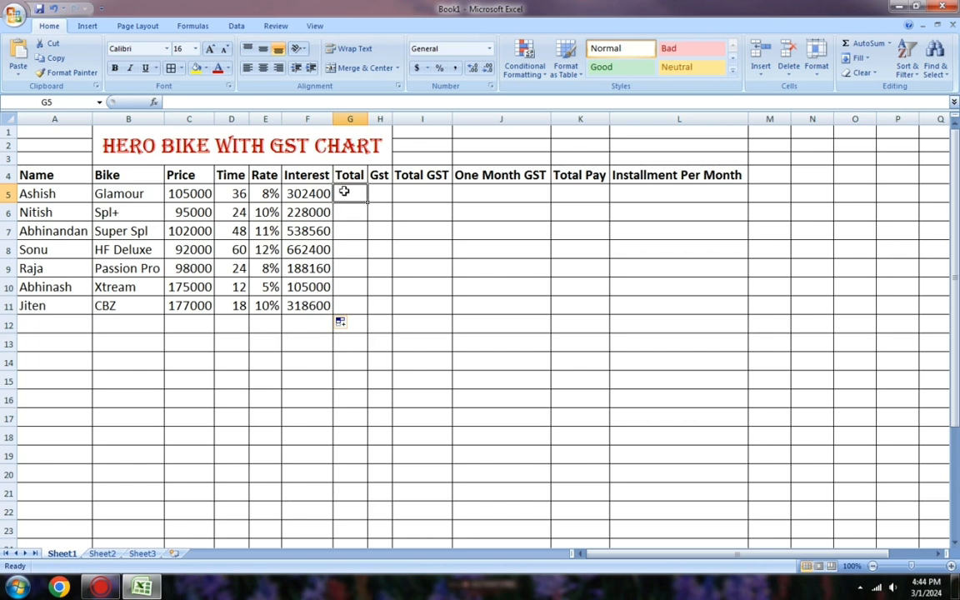
text(=)
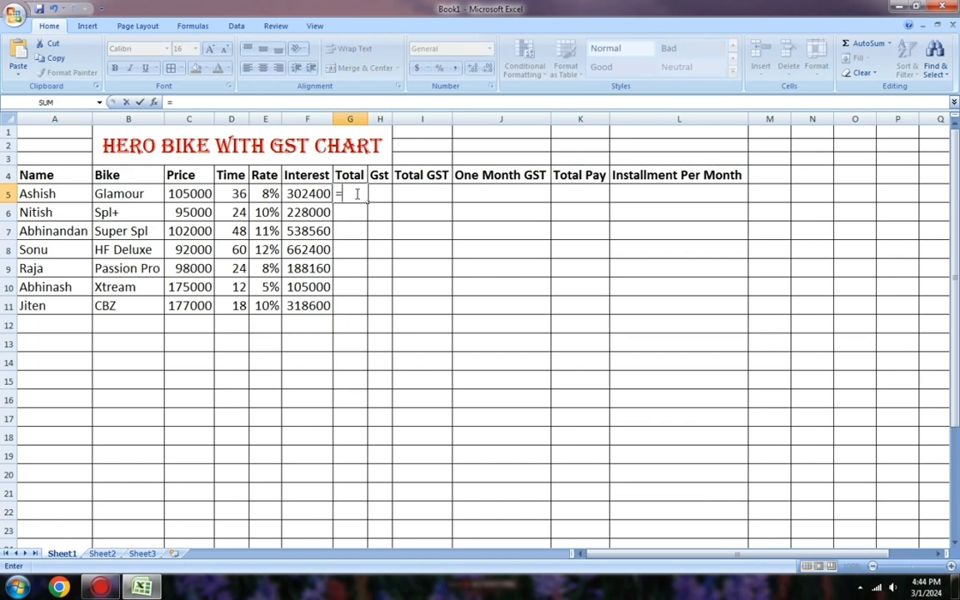
text(()
text(c)
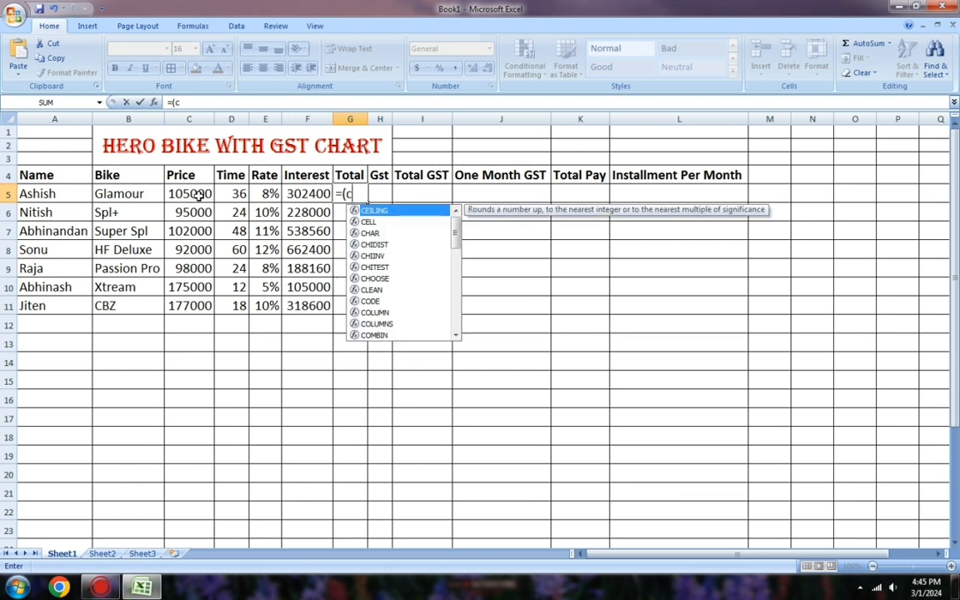
text(5+)
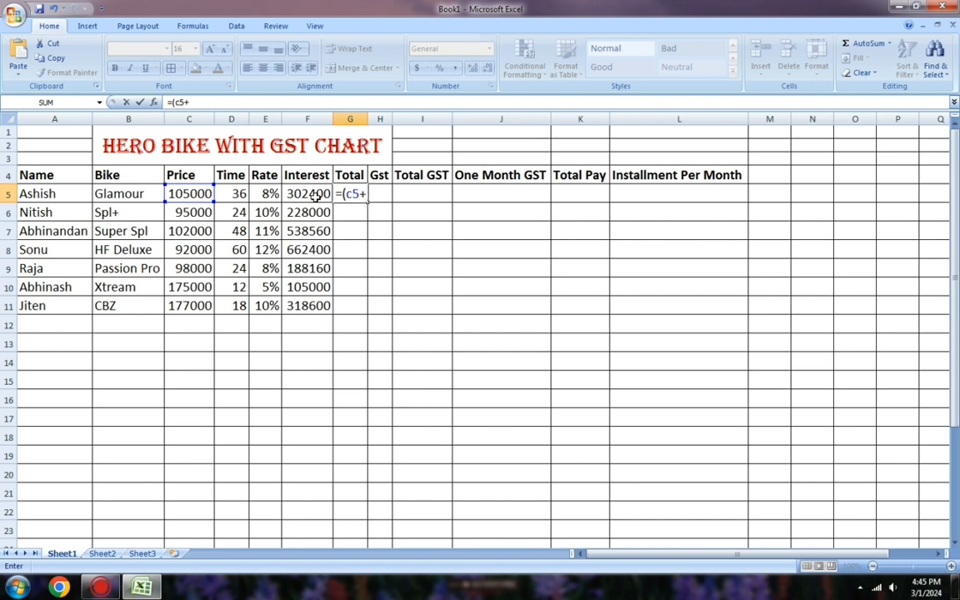
text(f5))
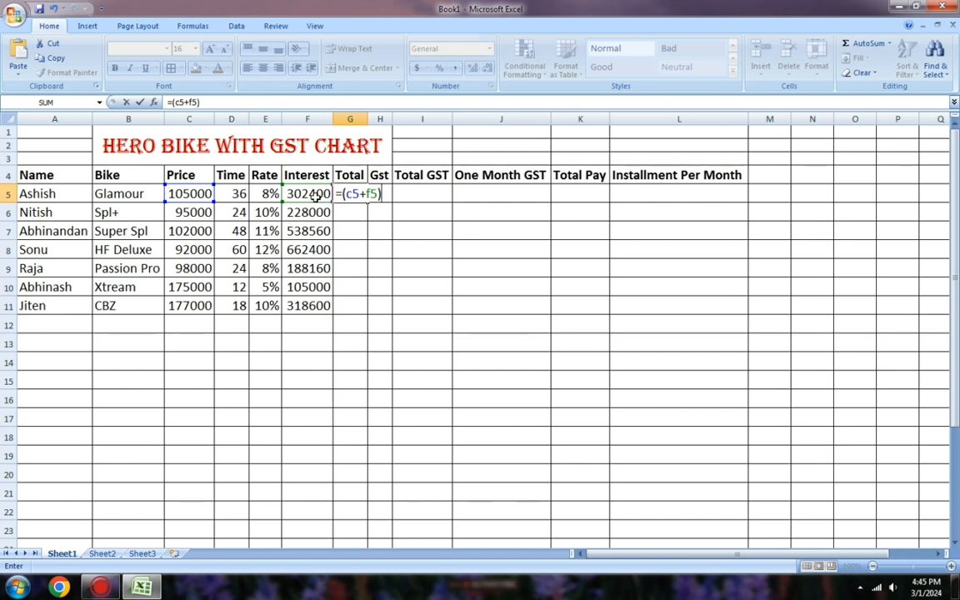
key(Return)
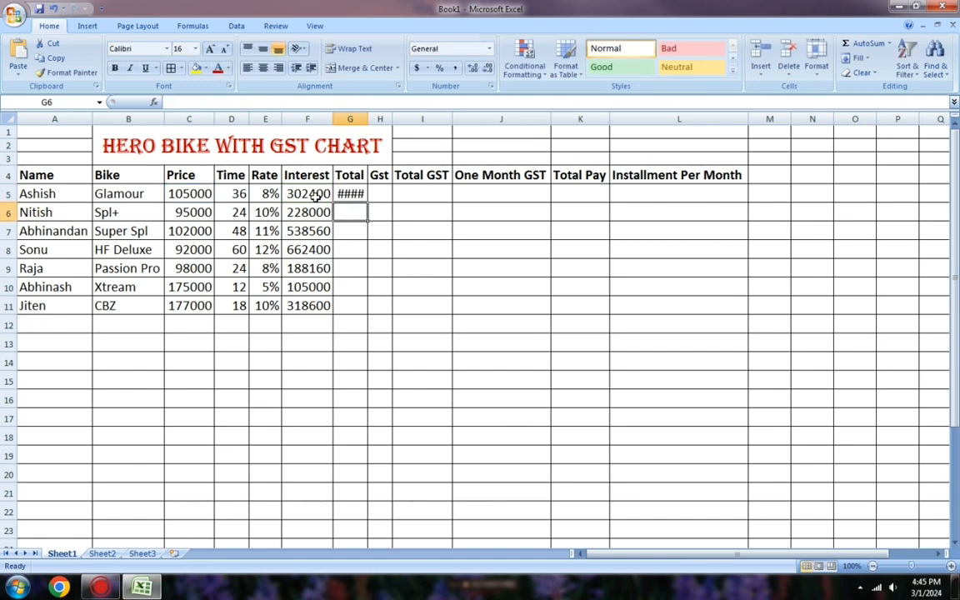
Step: Fit the width of column G to its contents and fill the Total formula from G5 down through G11
double_click(368, 118)
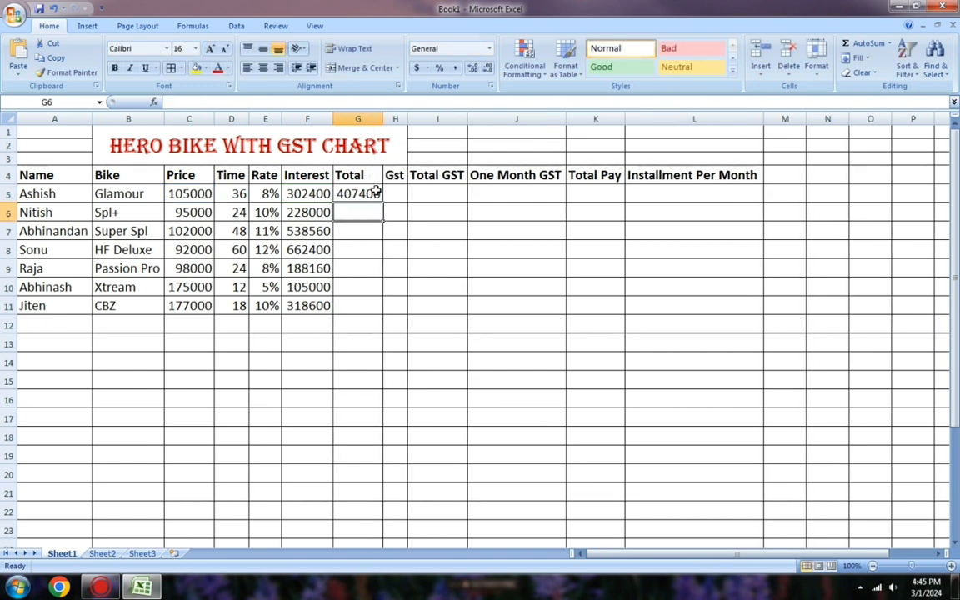
click(374, 192)
drag(381, 203, 382, 308)
Step: Enter the Gst value 12% in cell H5 and fit the width of column H to its contents
click(395, 192)
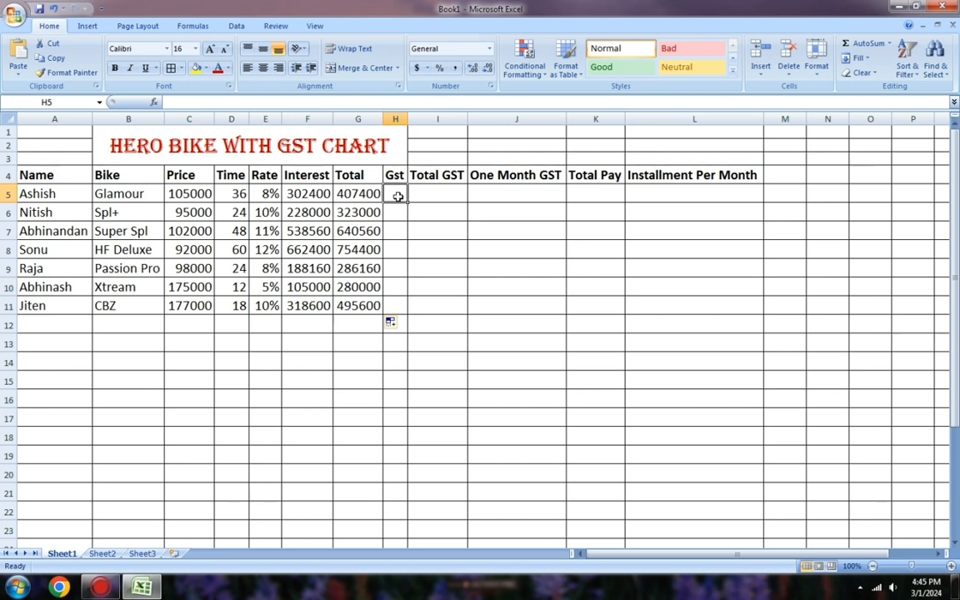
text(12)
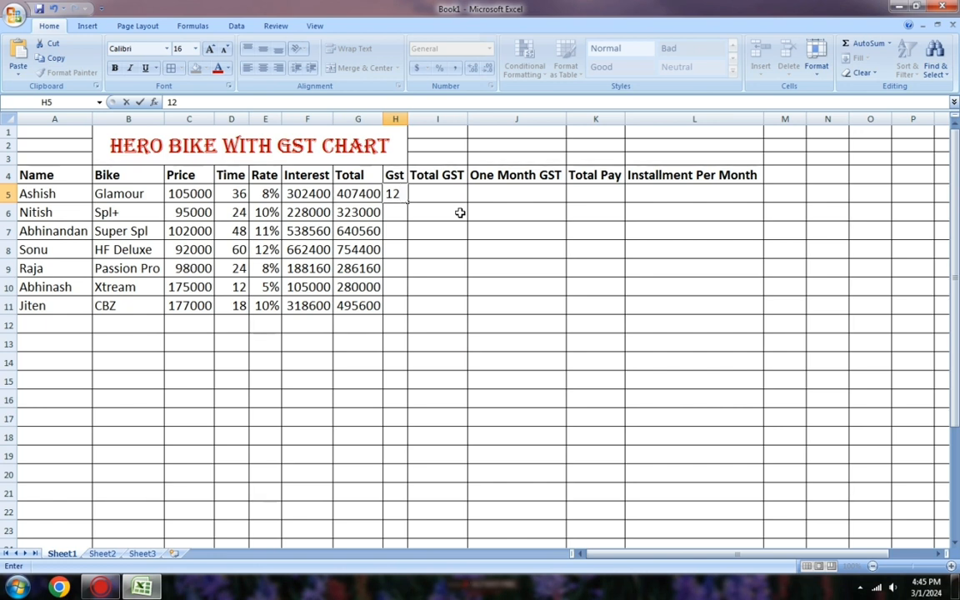
text(%)
key(Return)
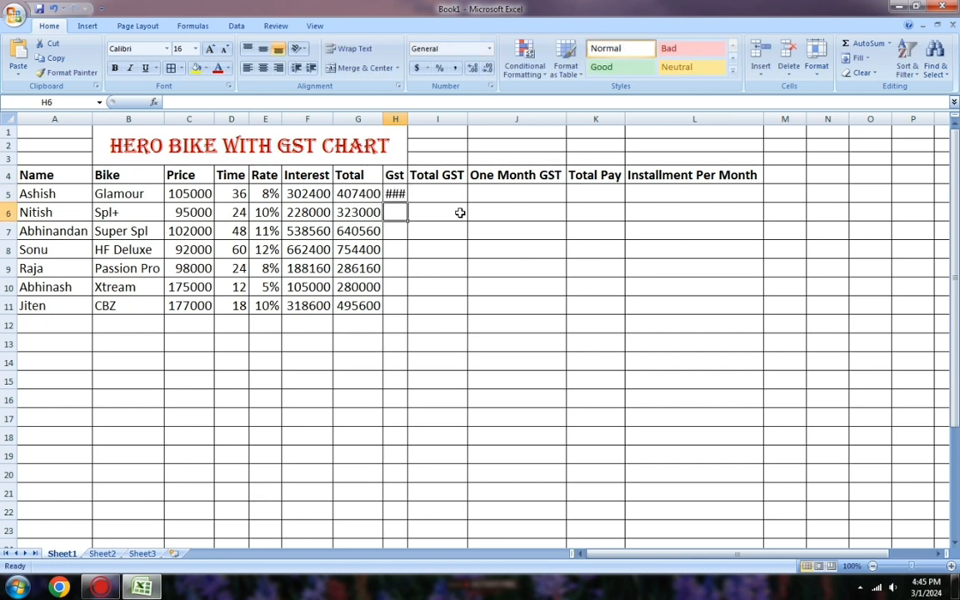
double_click(408, 118)
Step: Enter the Gst values 13%, 14% and 10% in cells H6 through H8
text(1)
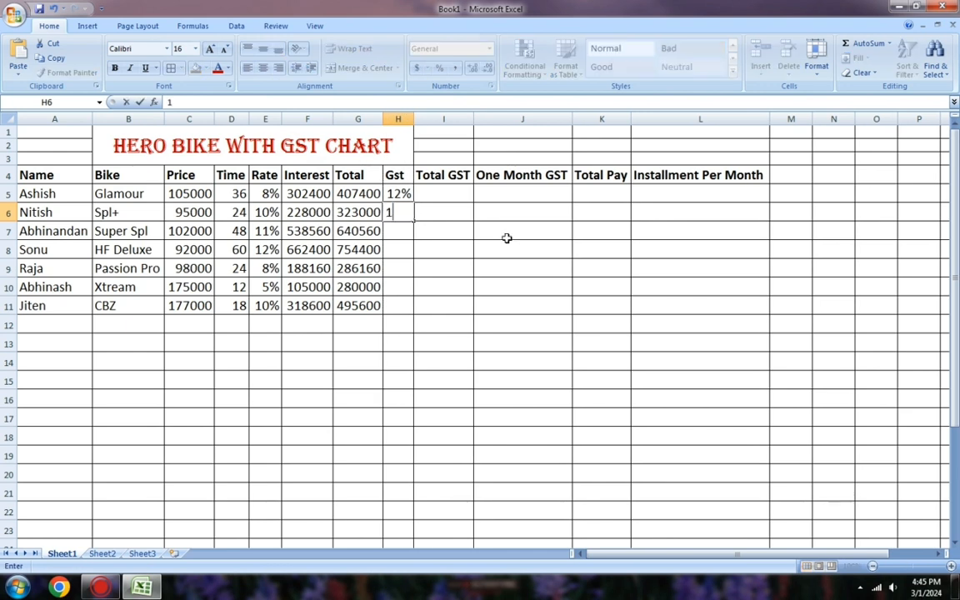
text(3%)
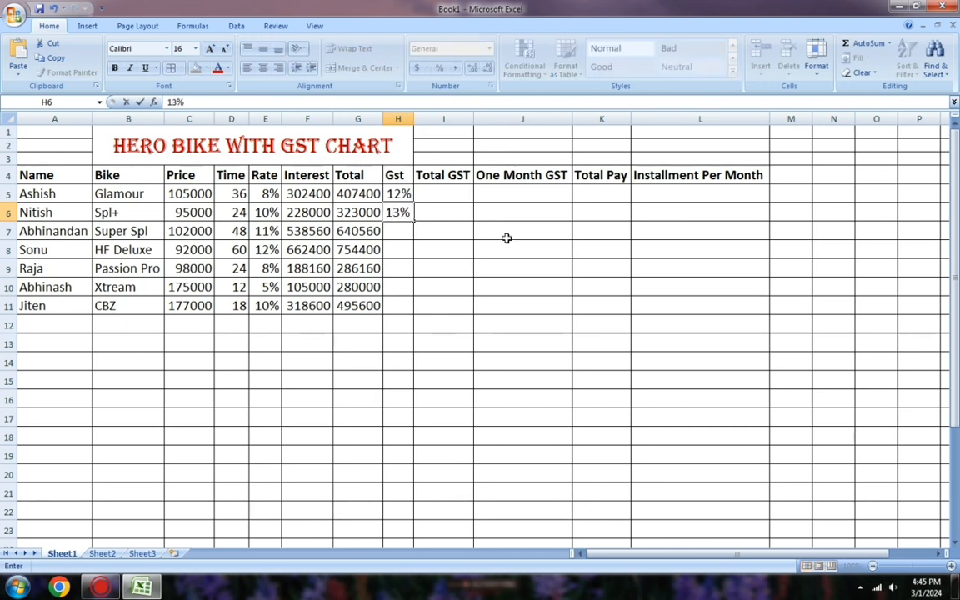
key(Return)
text(14)
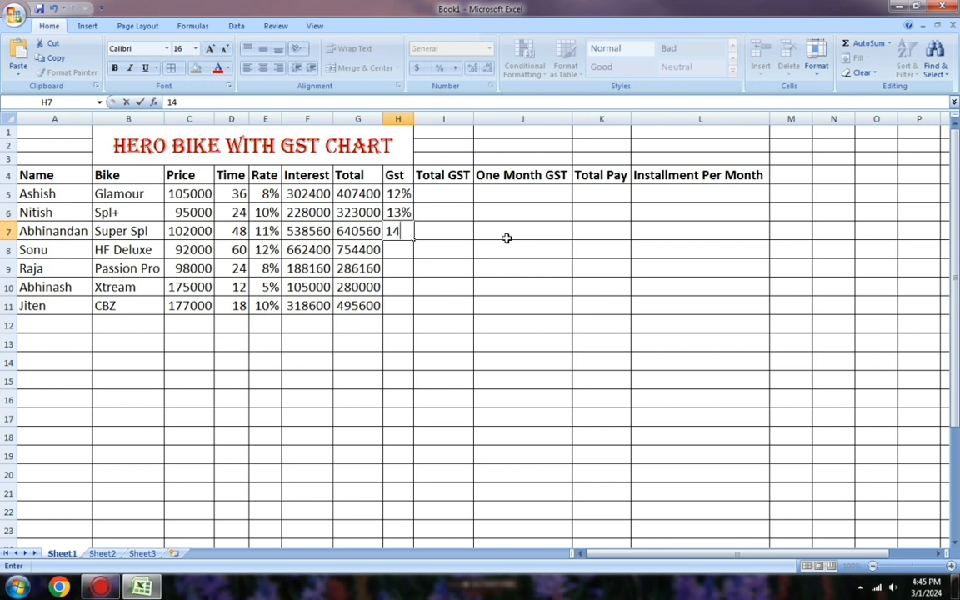
text(%)
key(Return)
text(1)
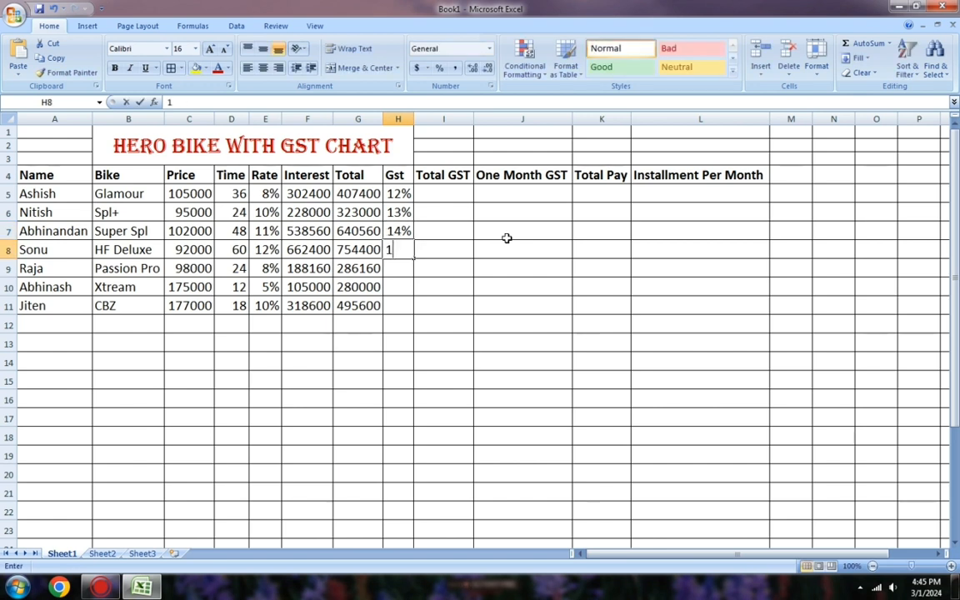
text(0%)
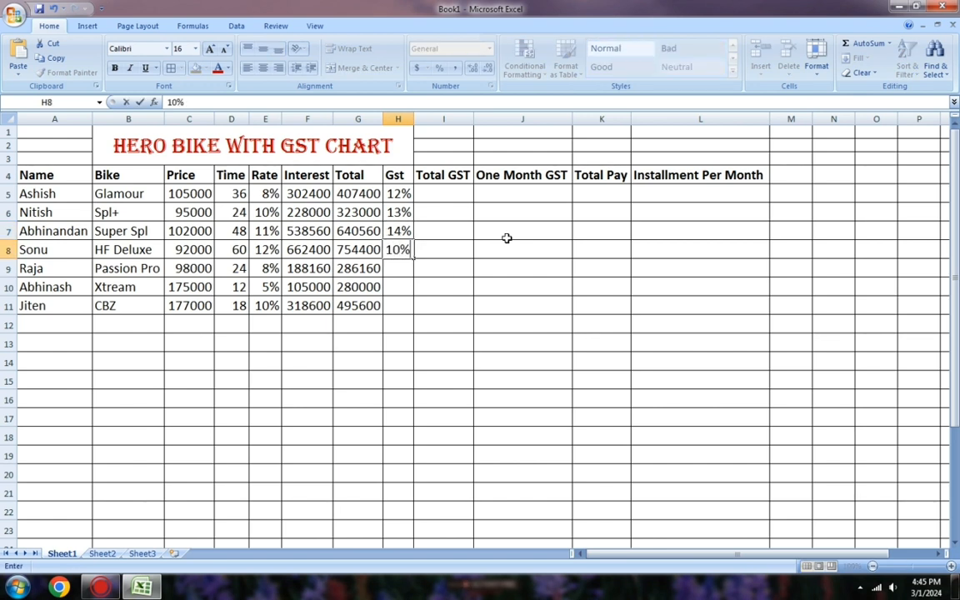
key(Return)
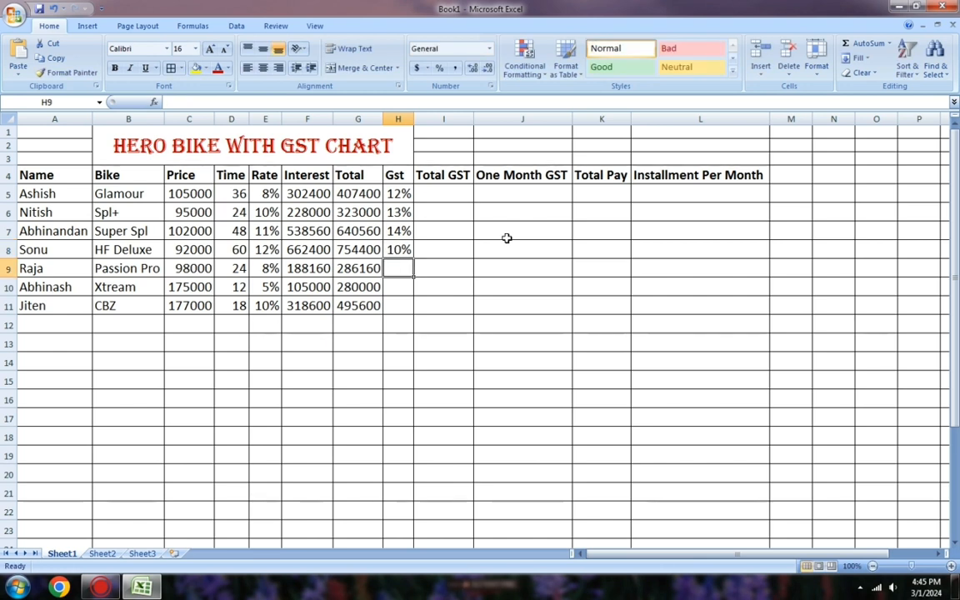
Step: Enter the Gst values 12%, 11% and 14% in cells H9 through H11 for the last three customers
text(12)
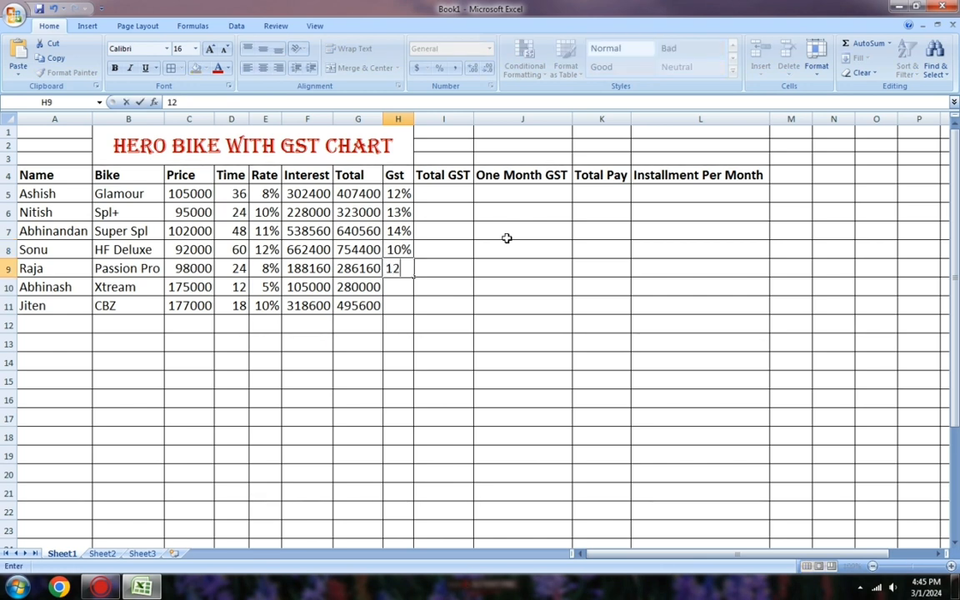
text(%)
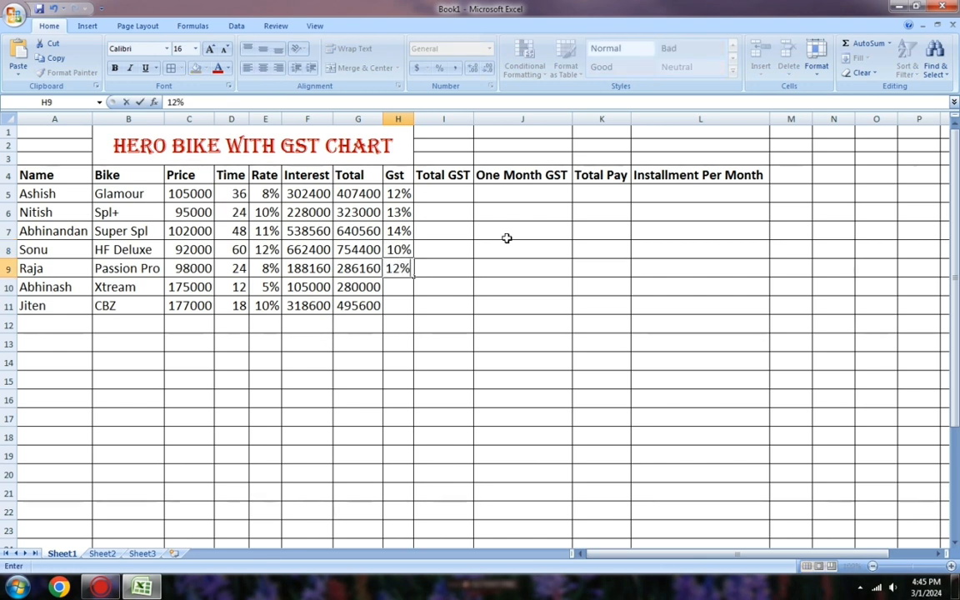
key(Return)
text(11)
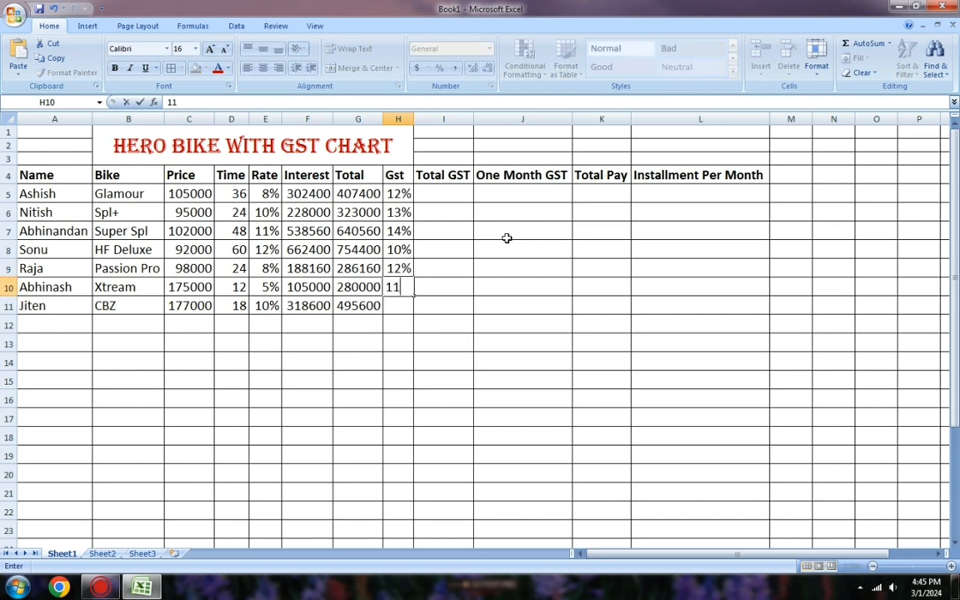
text(%)
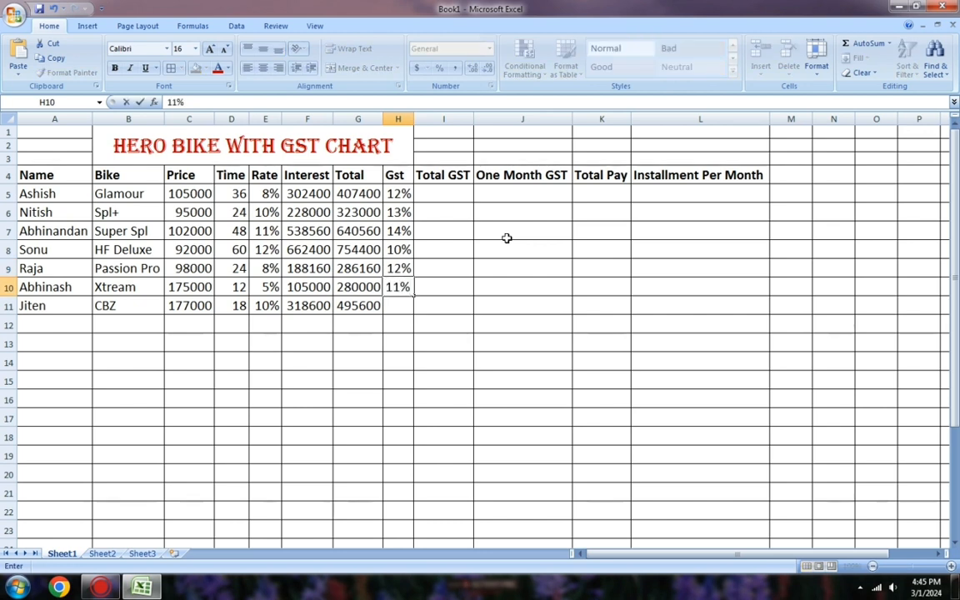
key(Return)
text(14)
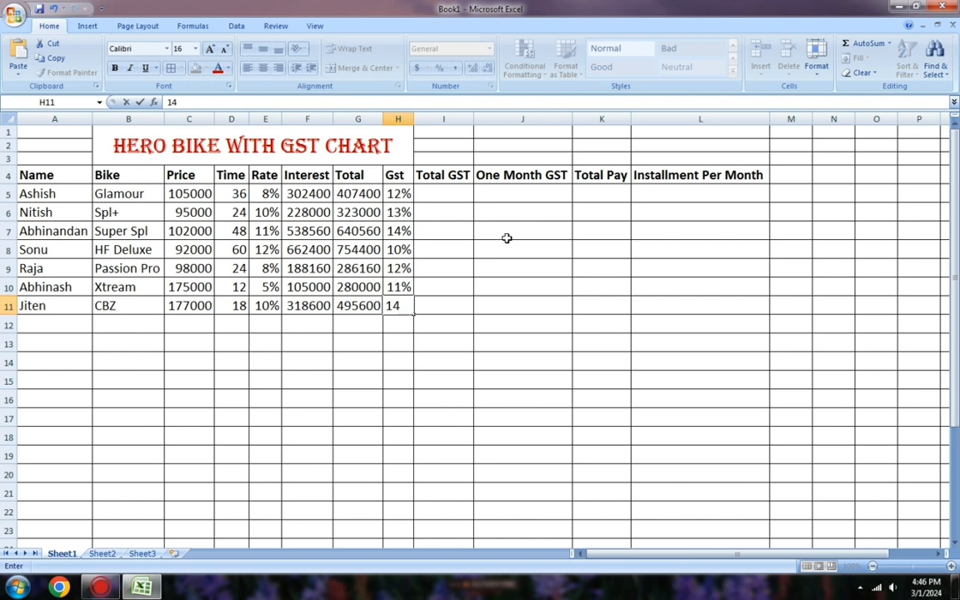
text(%)
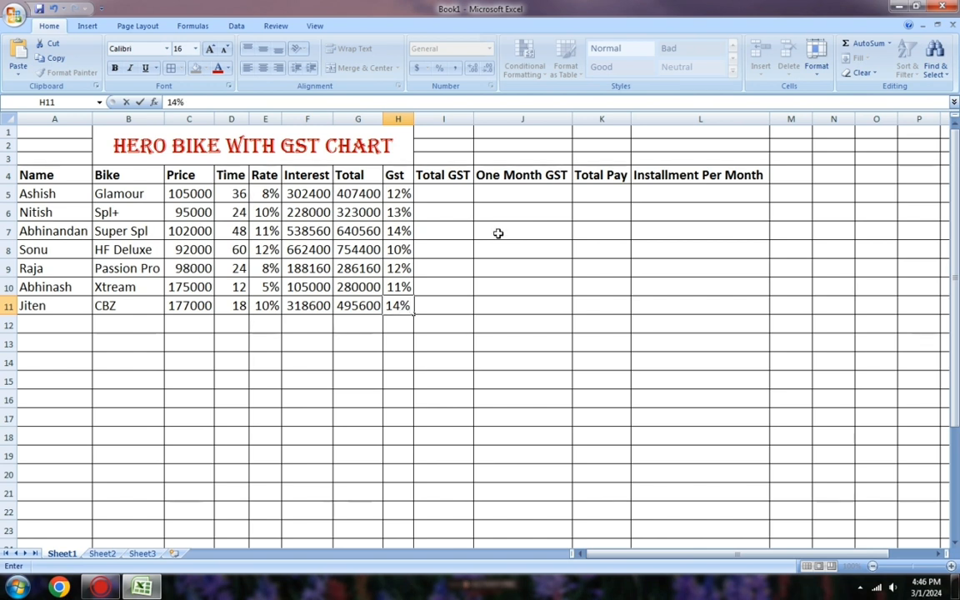
Step: Calculate the Total GST in cell I5 with the formula =(G5*H5) and fill it down through cell I11
click(468, 200)
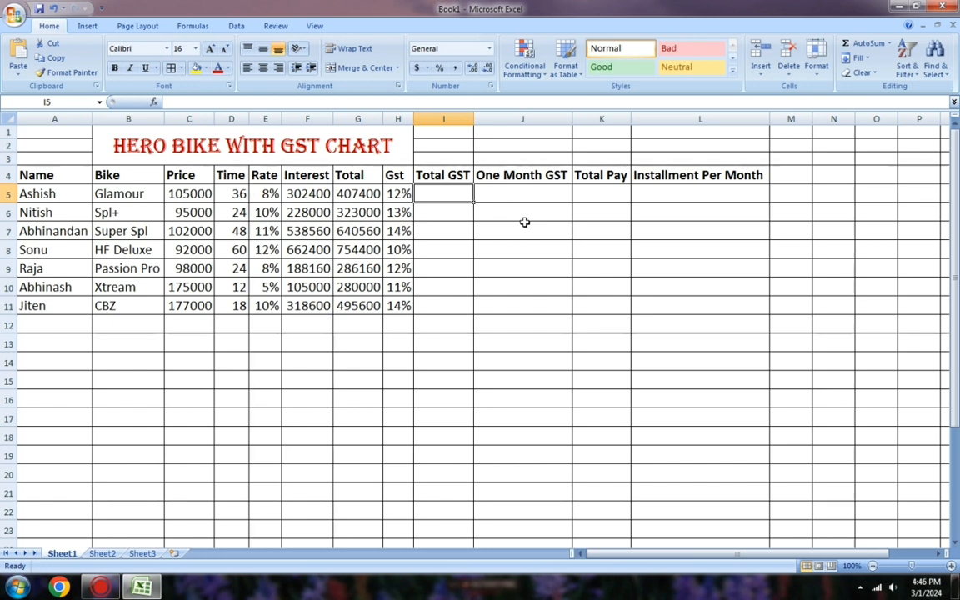
text(=()
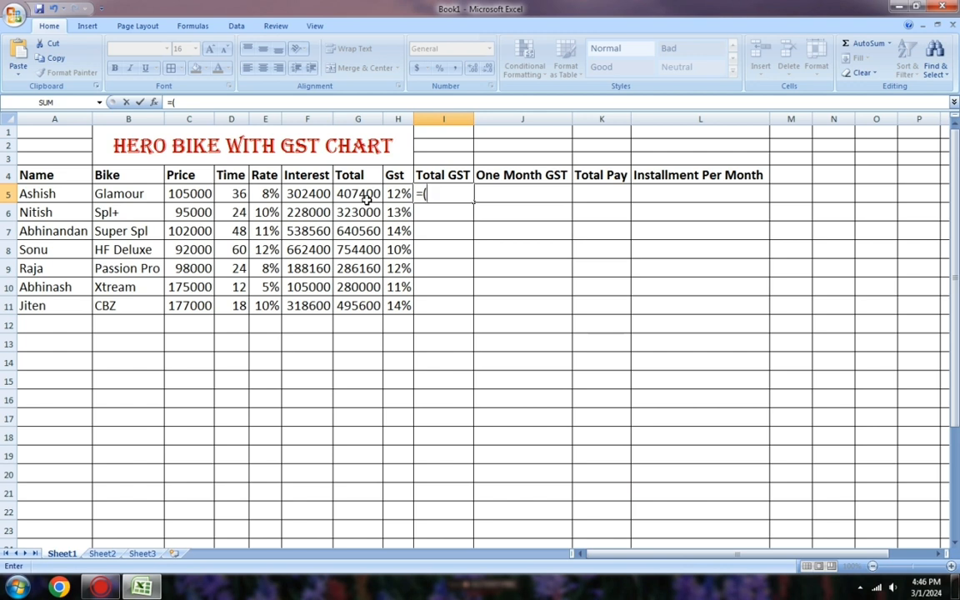
text(g5)
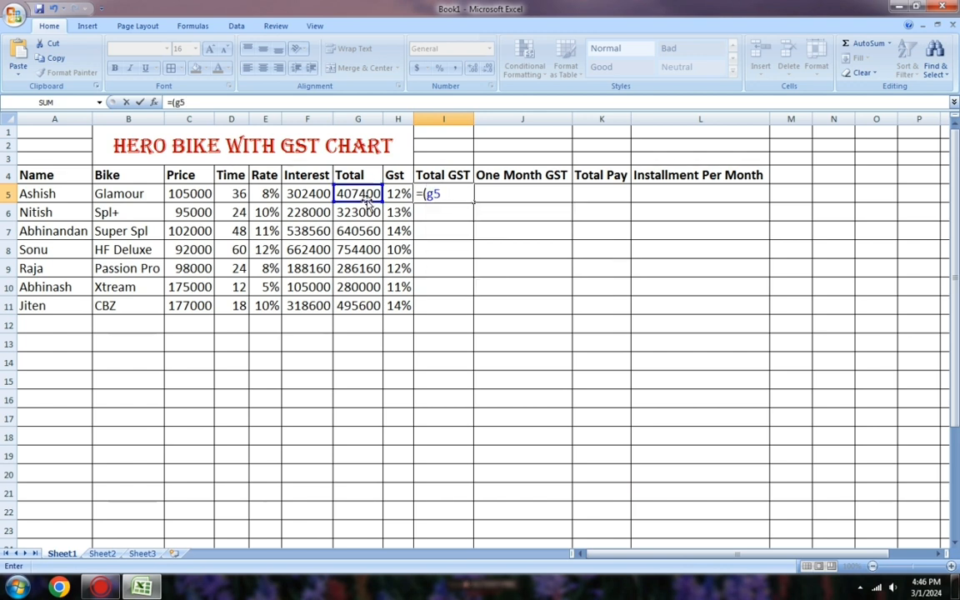
text(*)
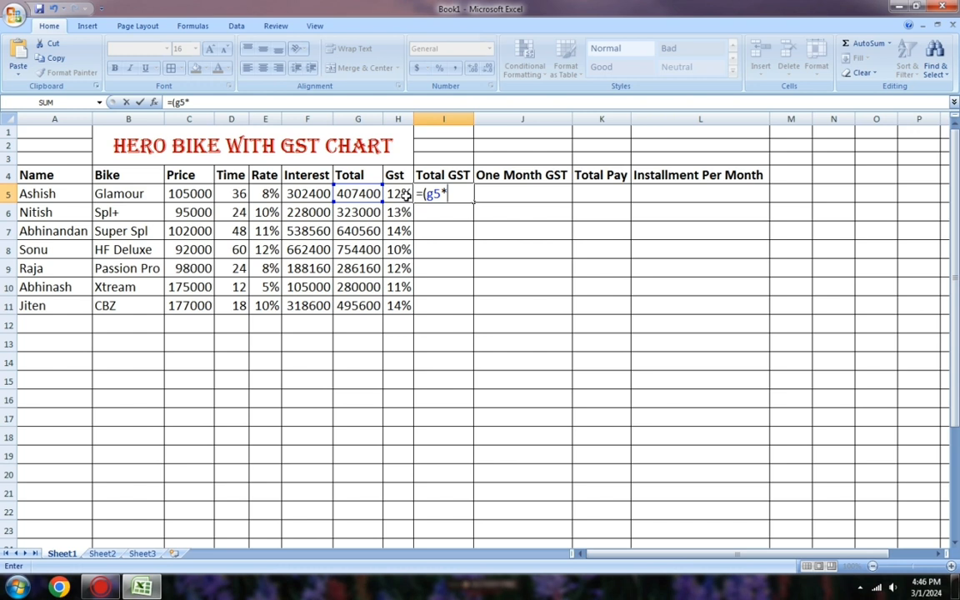
text(h)
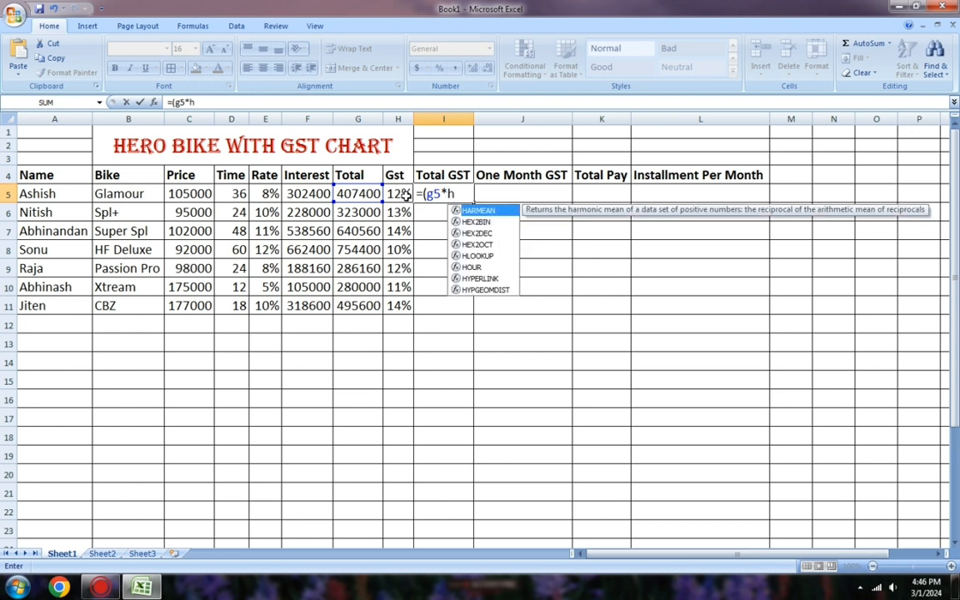
text(5)
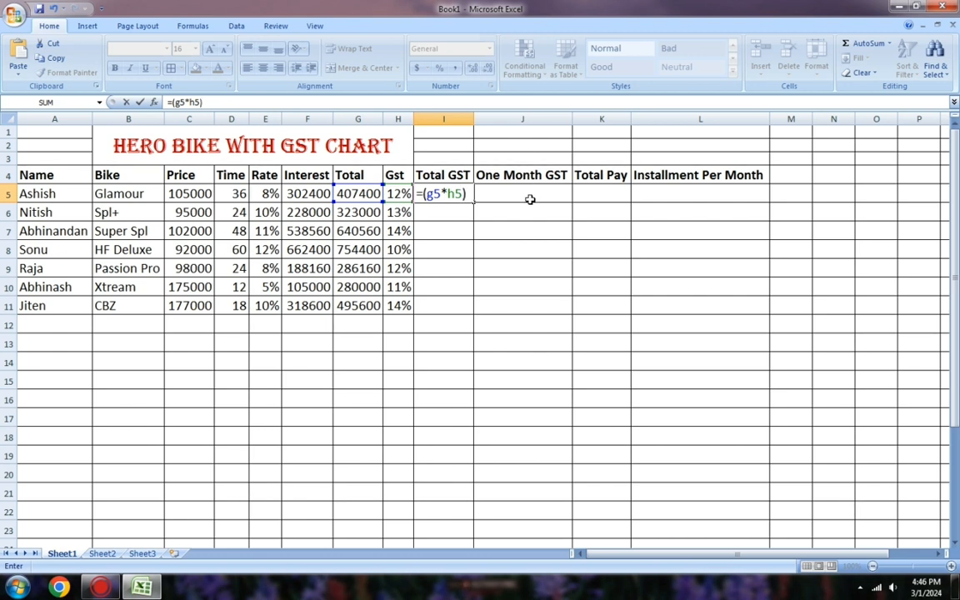
text())
key(Return)
click(466, 194)
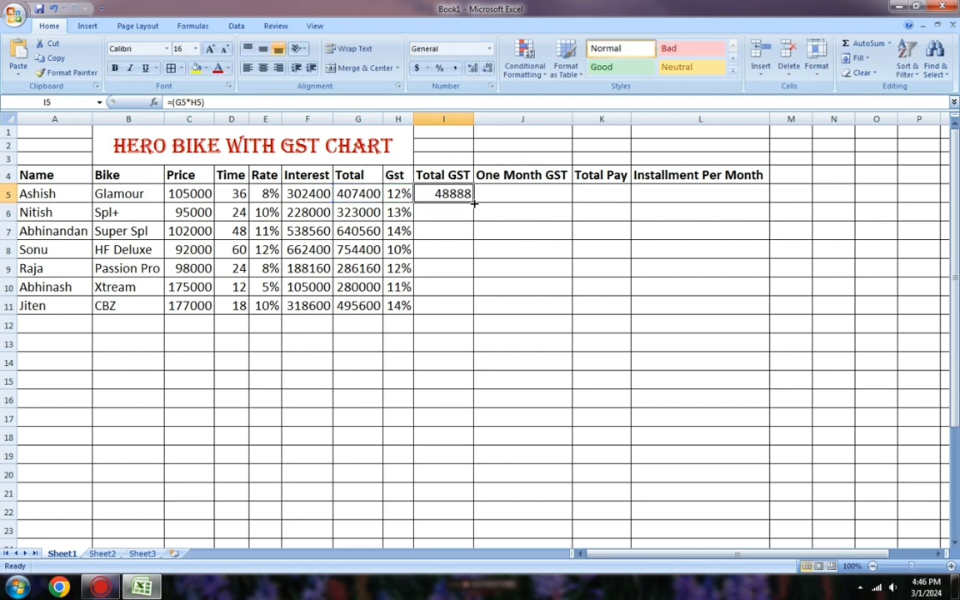
drag(473, 202, 480, 313)
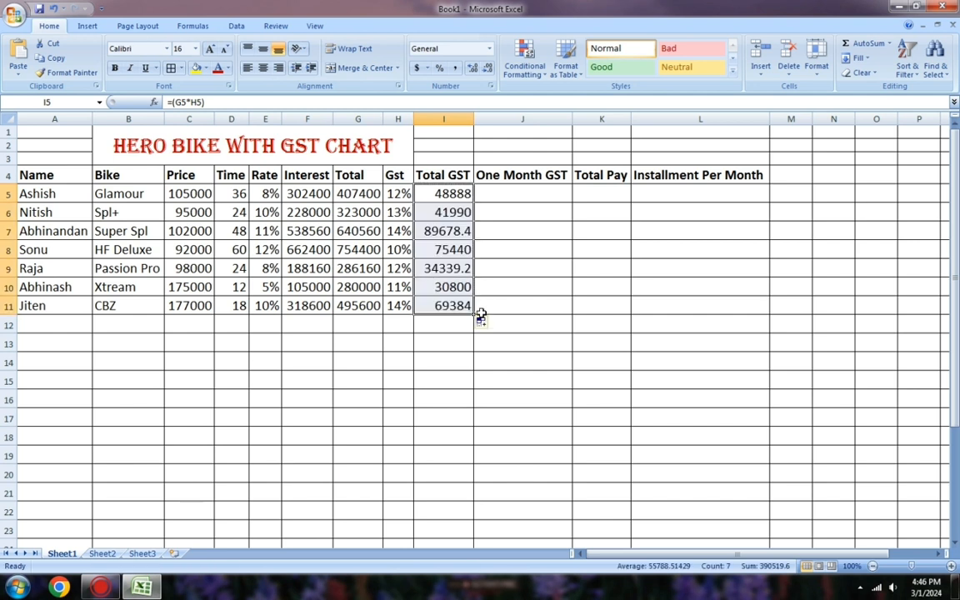
Step: Calculate the One Month GST in cell J5 with the formula =(I5/D5) and fill it down through cell J11
click(518, 194)
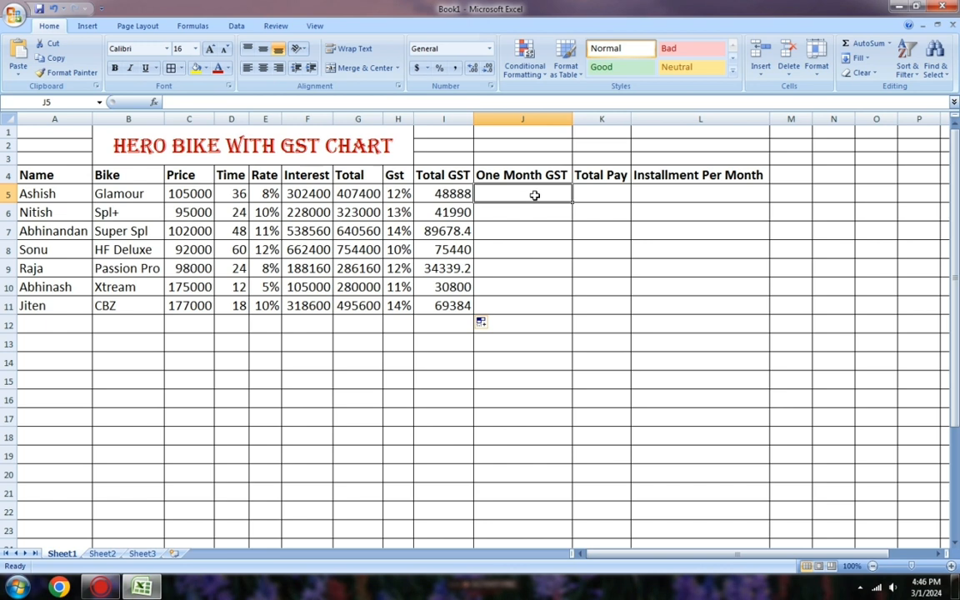
text(=)
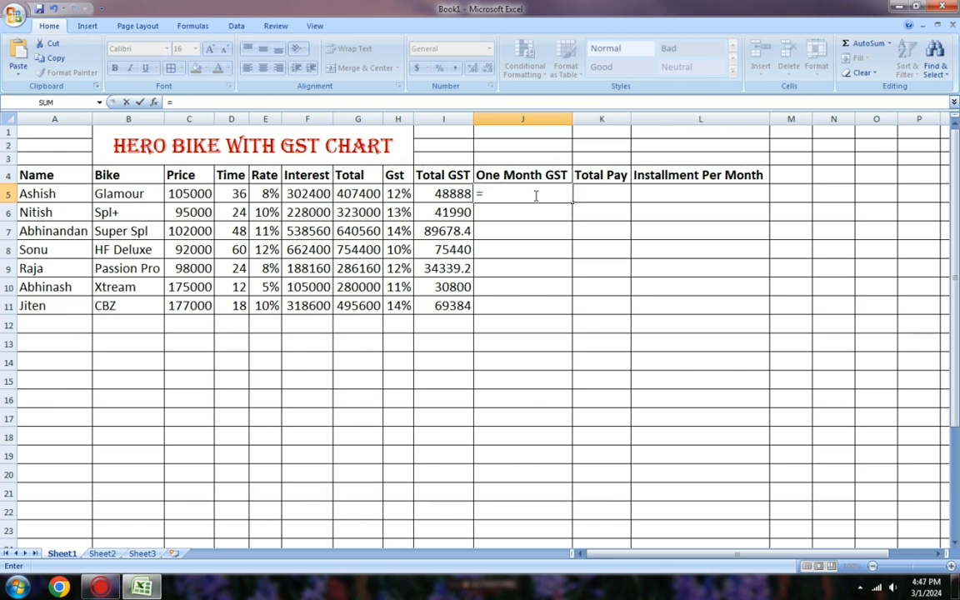
text(()
text(i)
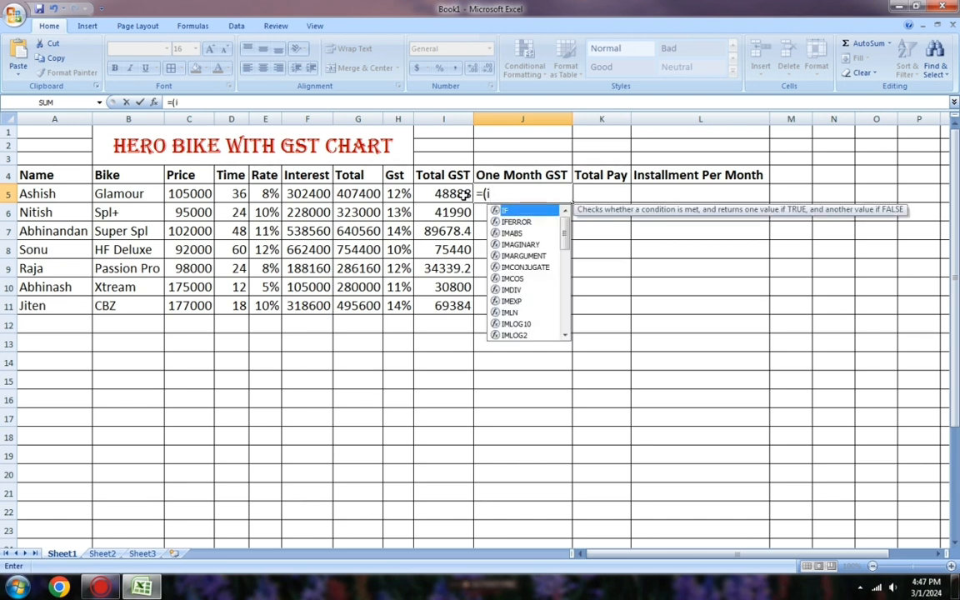
text(5)
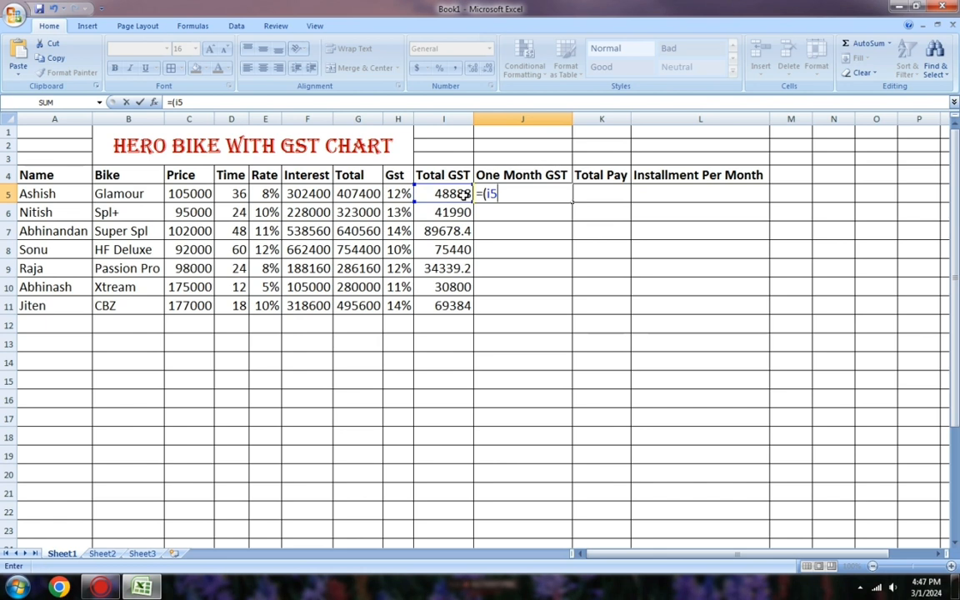
text(/)
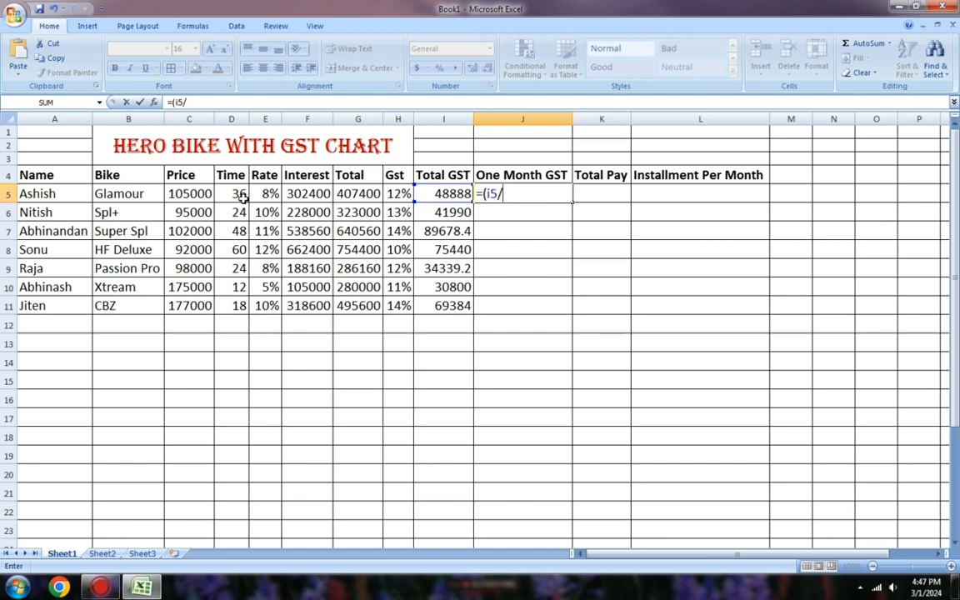
text(d)
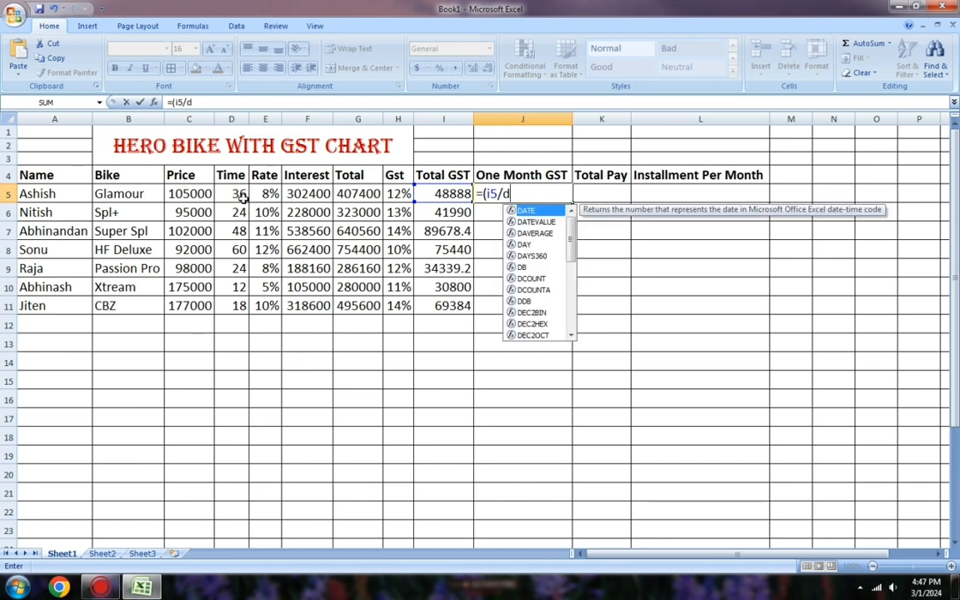
text(5)
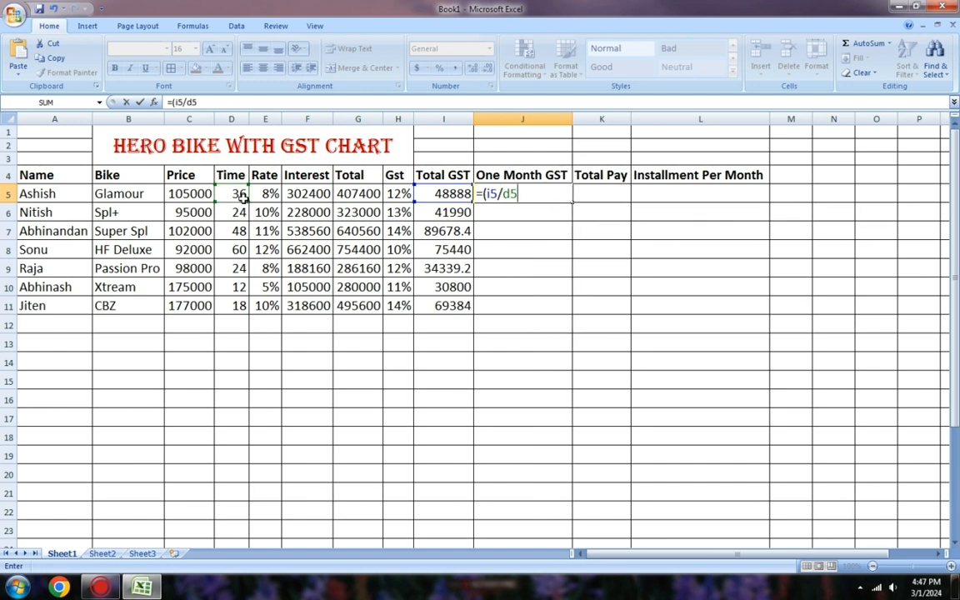
text())
key(Return)
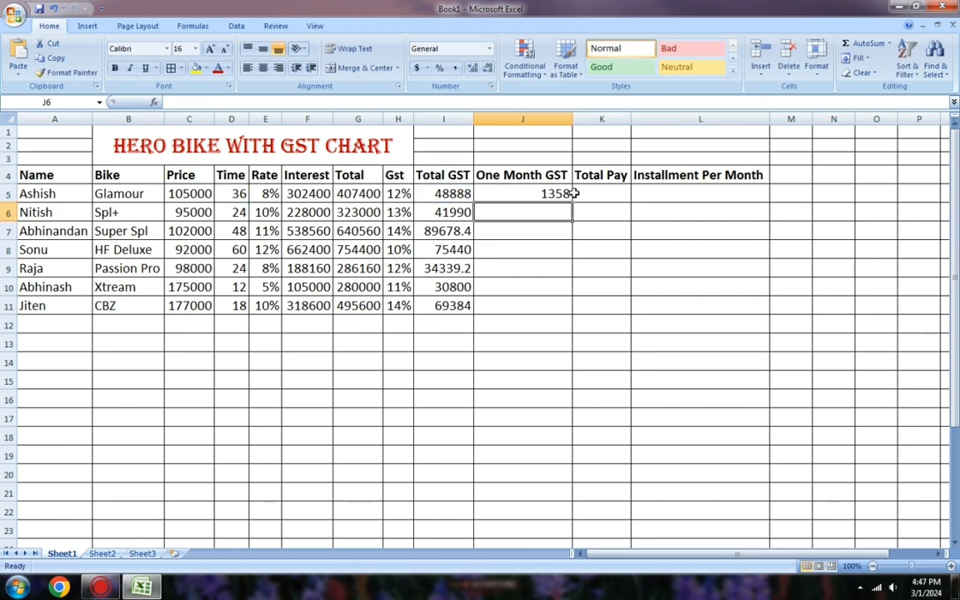
click(547, 193)
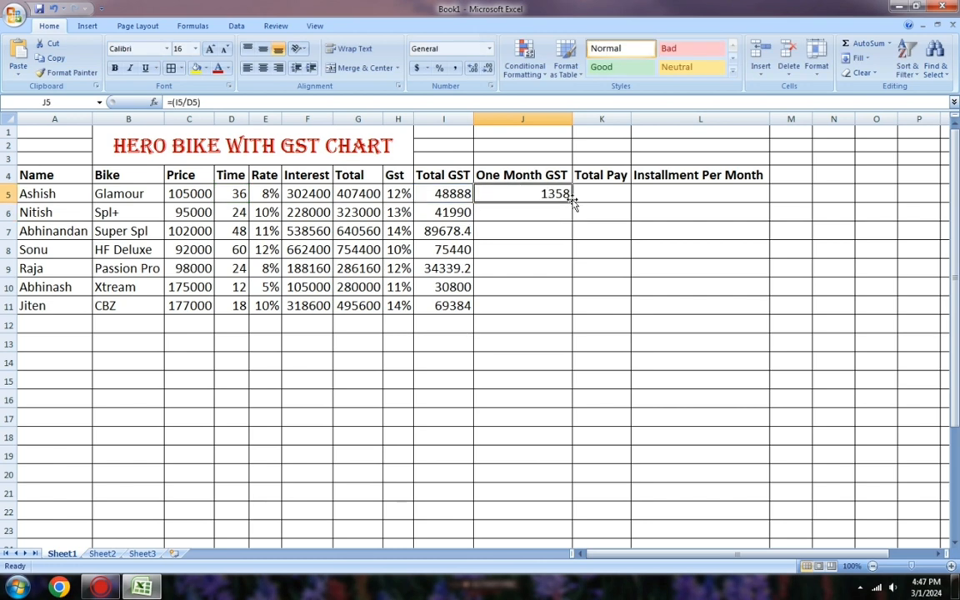
drag(572, 203, 567, 313)
Step: Calculate the Total Pay in cell K5 with the formula =(G5+I5) and fill it down through cell K11
click(615, 194)
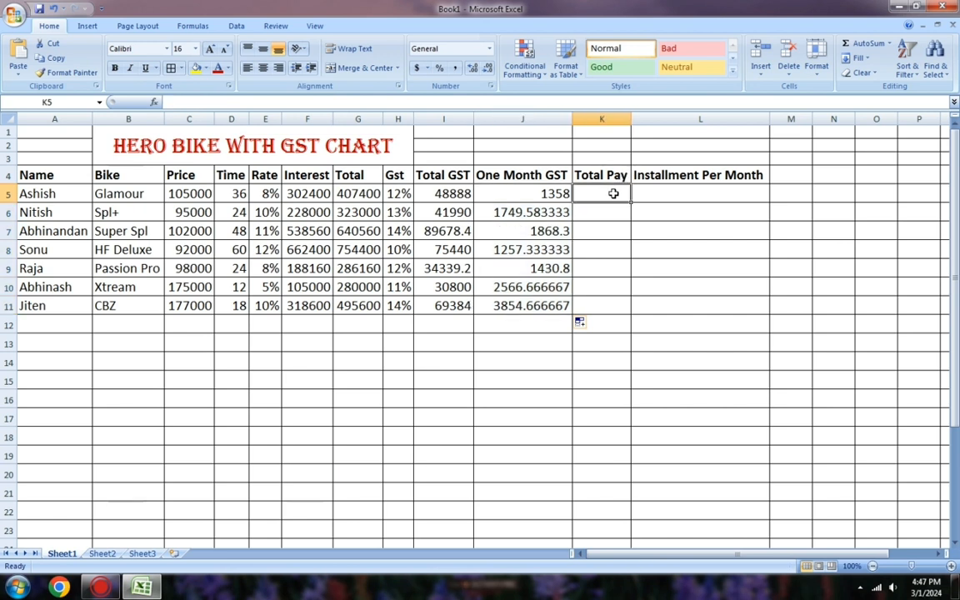
text(=)
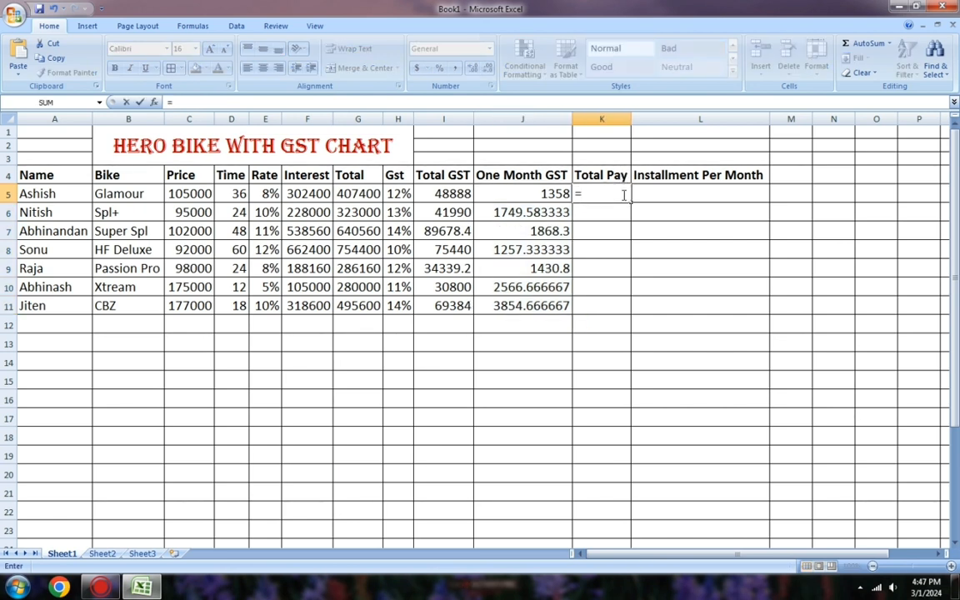
text(()
text(g)
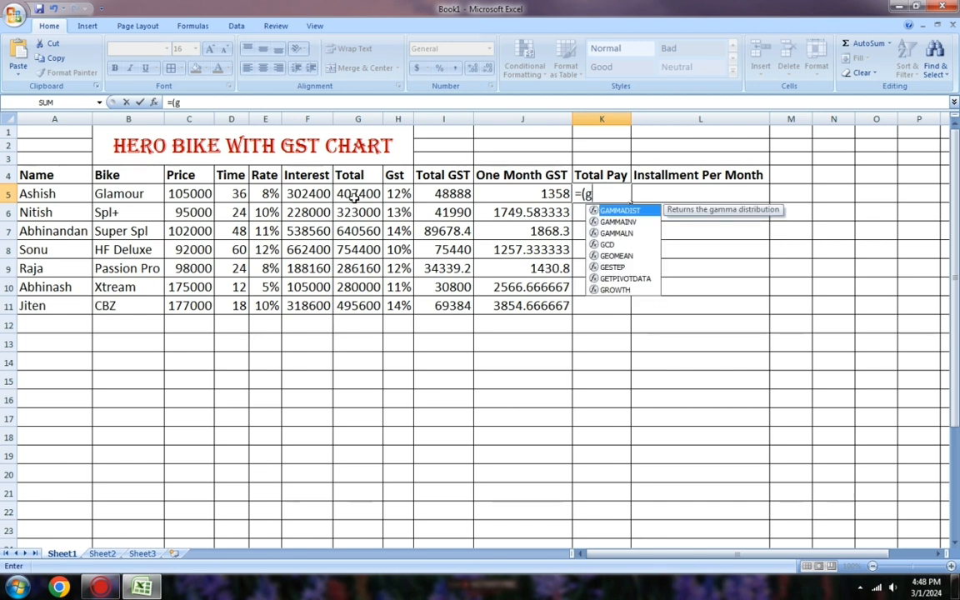
text(5+)
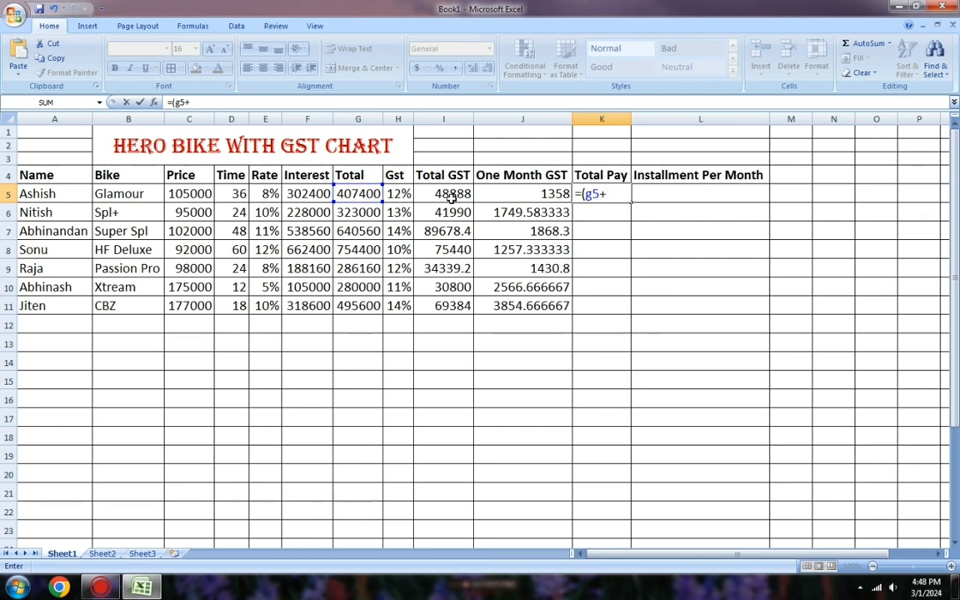
text(i)
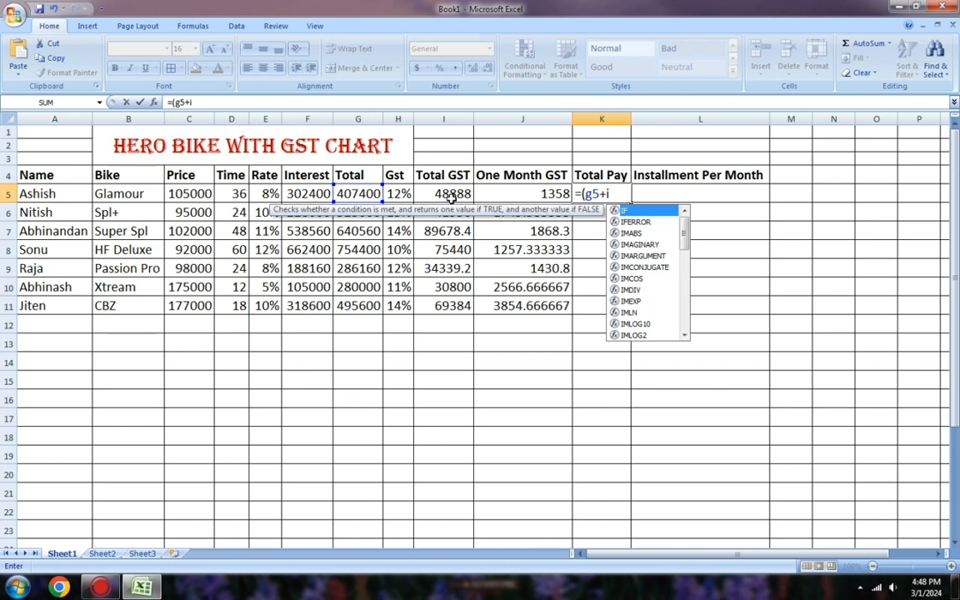
text(5)
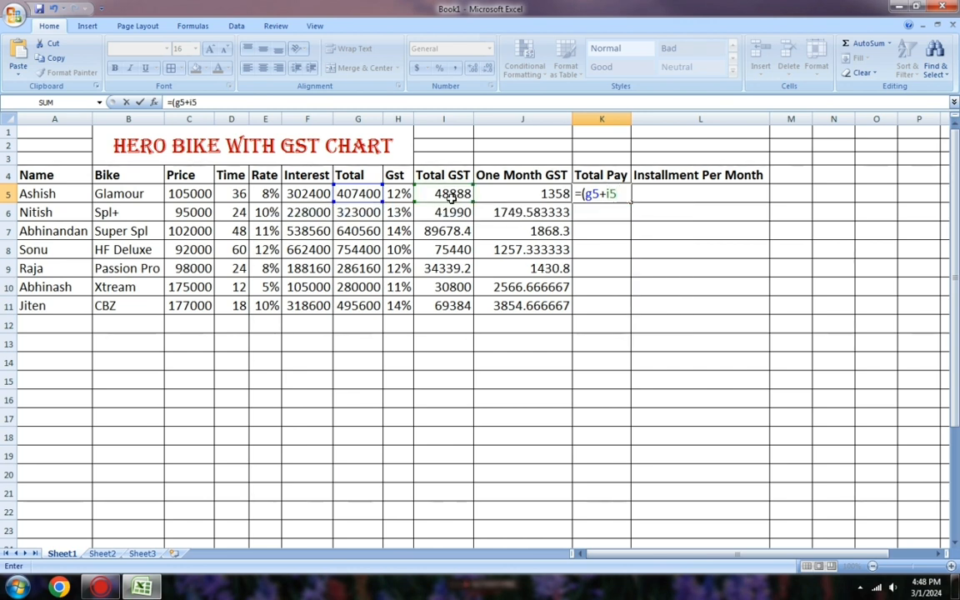
text())
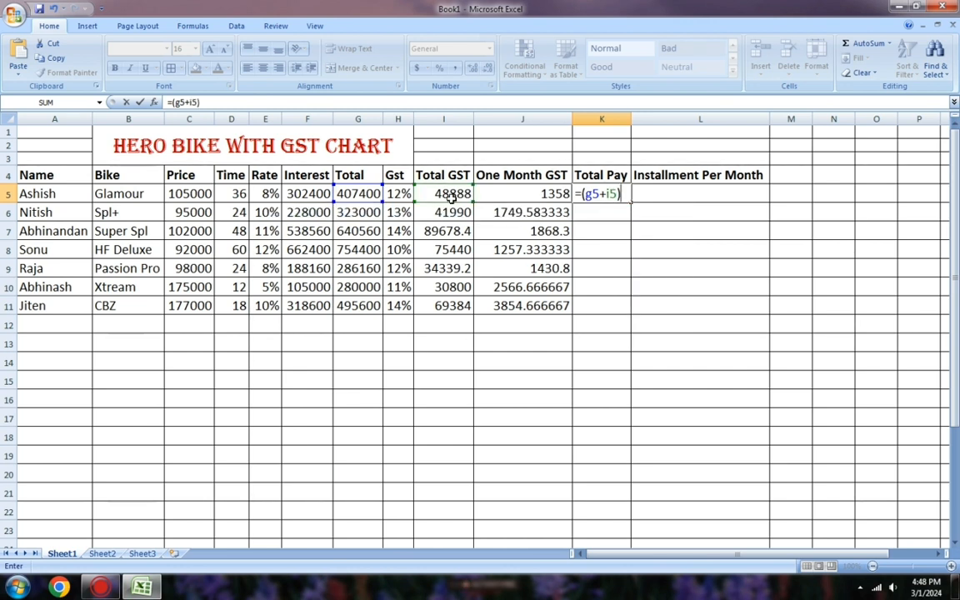
key(Return)
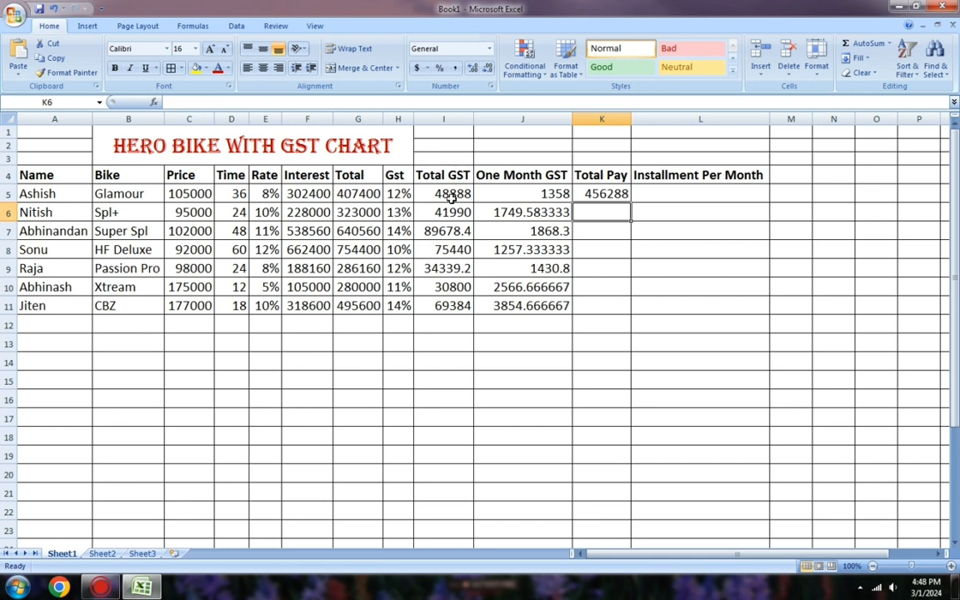
click(621, 192)
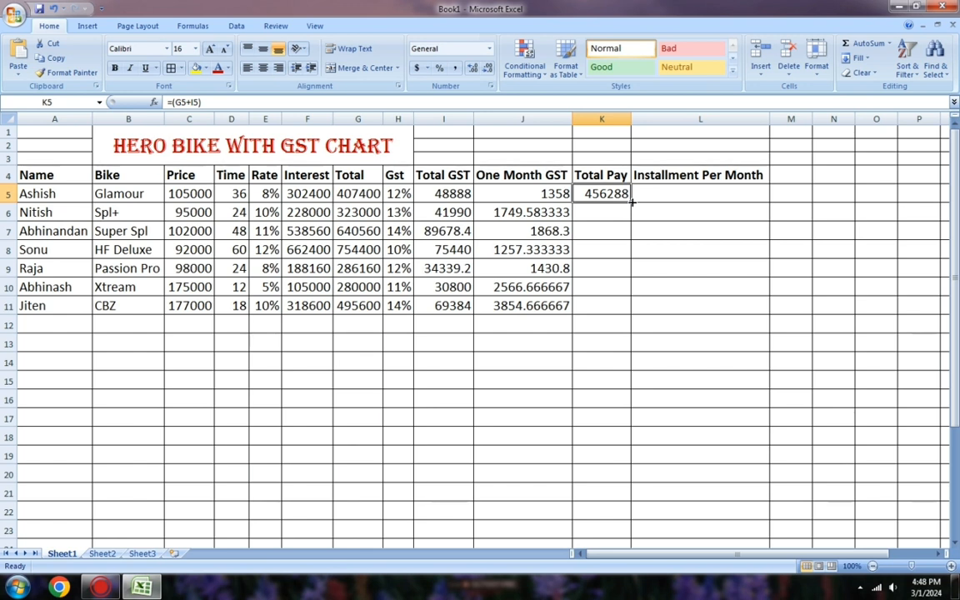
drag(631, 201, 636, 317)
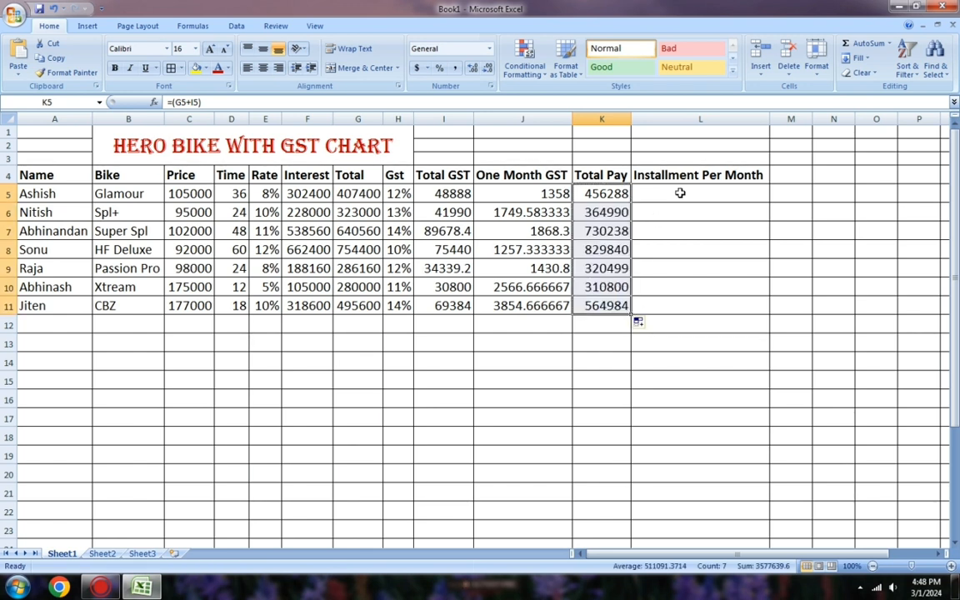
Step: Calculate the Installment Per Month in cell L5 with the formula =(K5/D5) and fill it down through cell L11
click(680, 192)
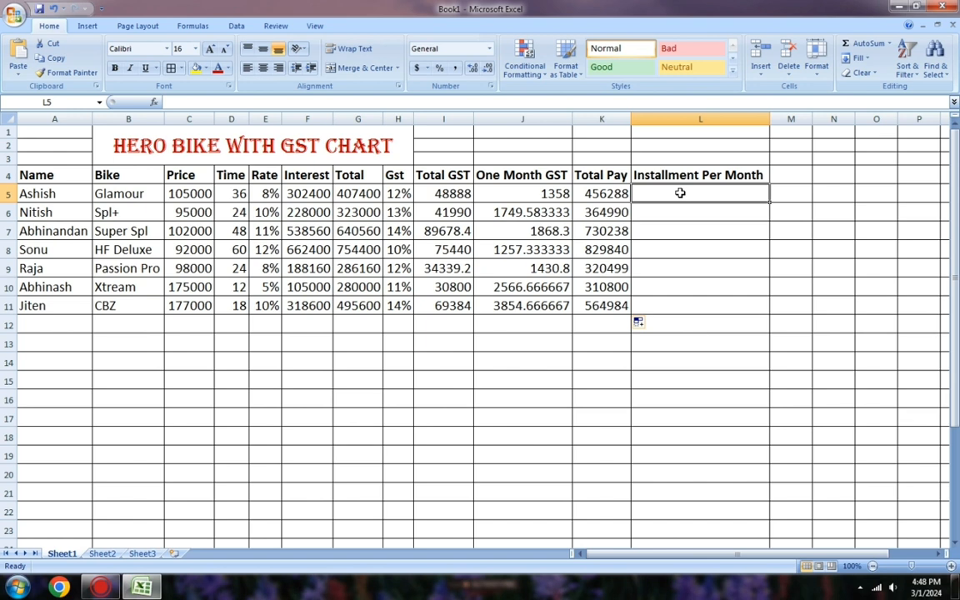
text(=)
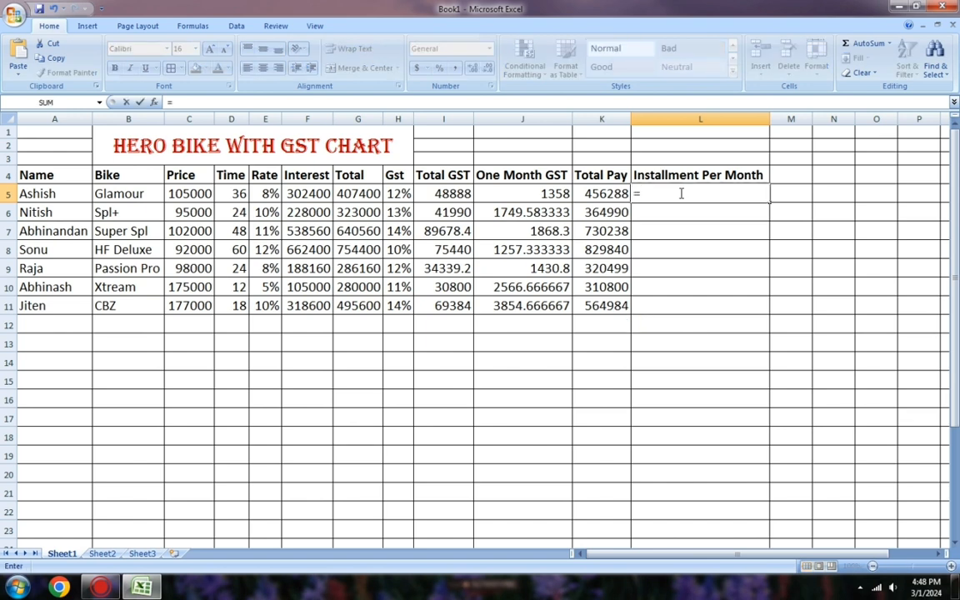
text(()
text(k)
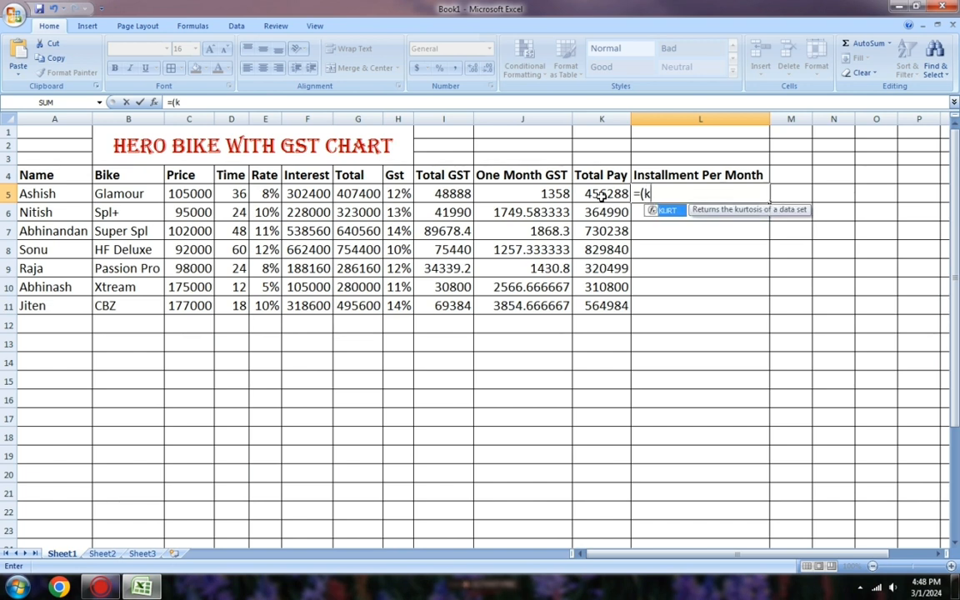
text(5/)
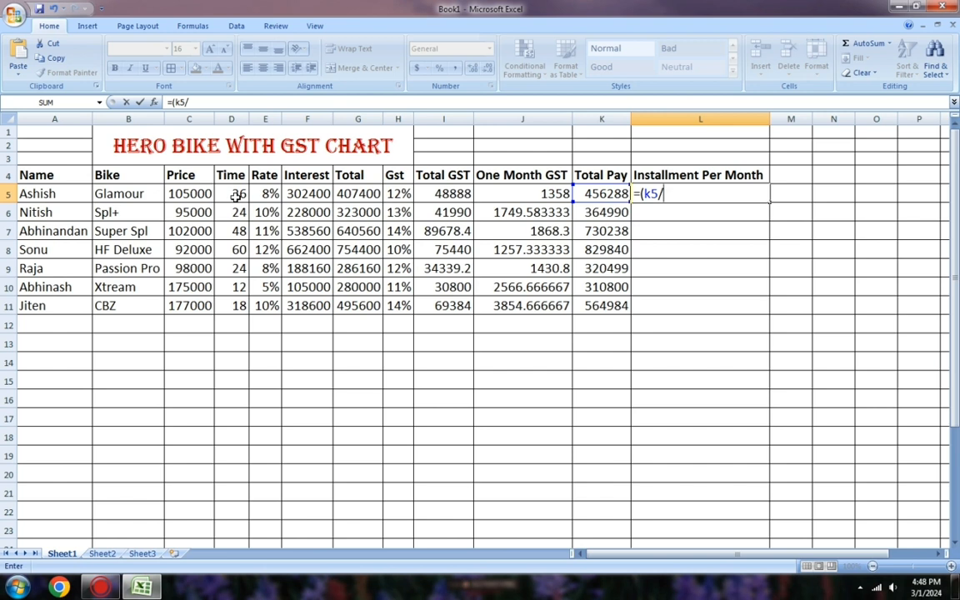
text(d)
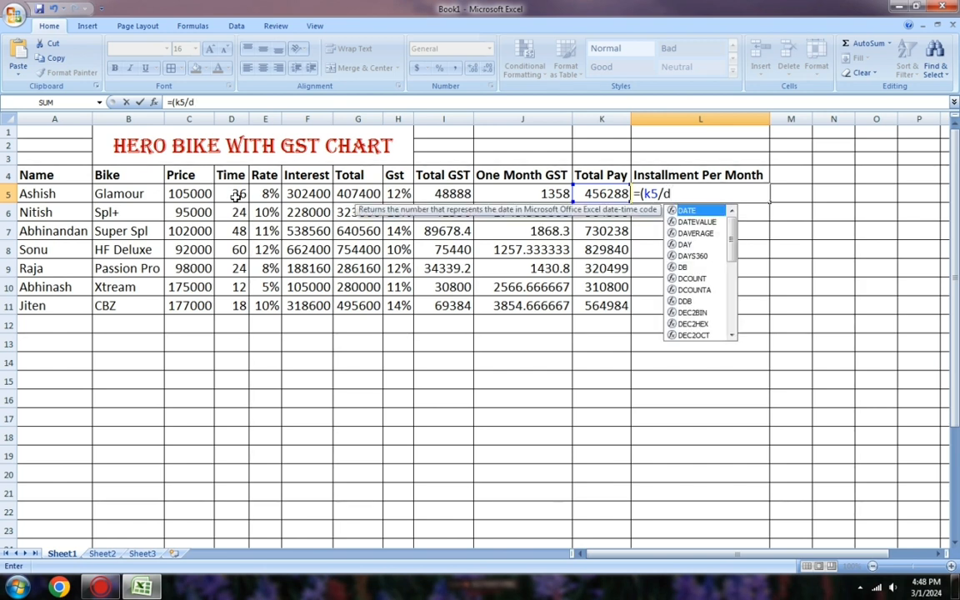
text(5)
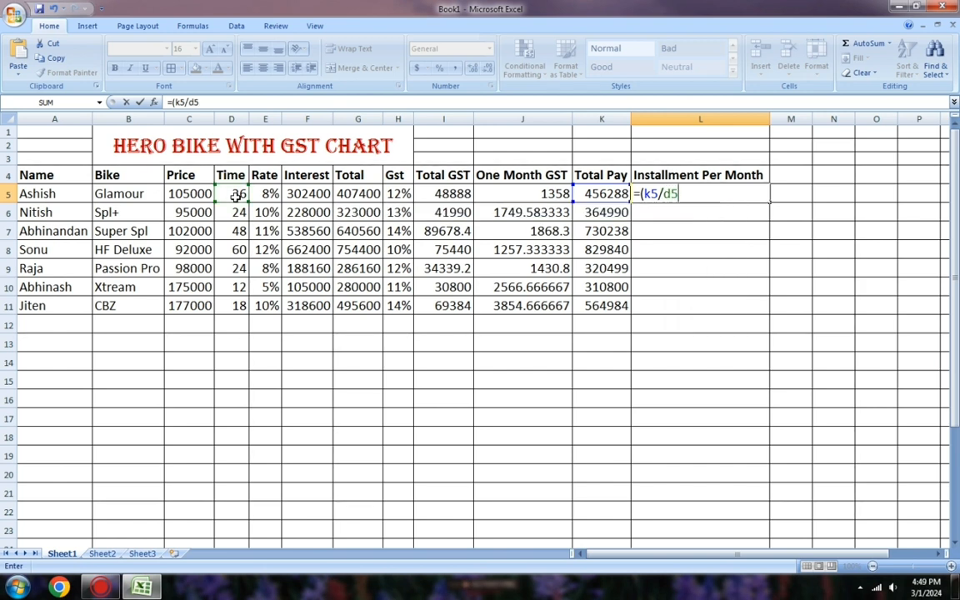
text())
key(Return)
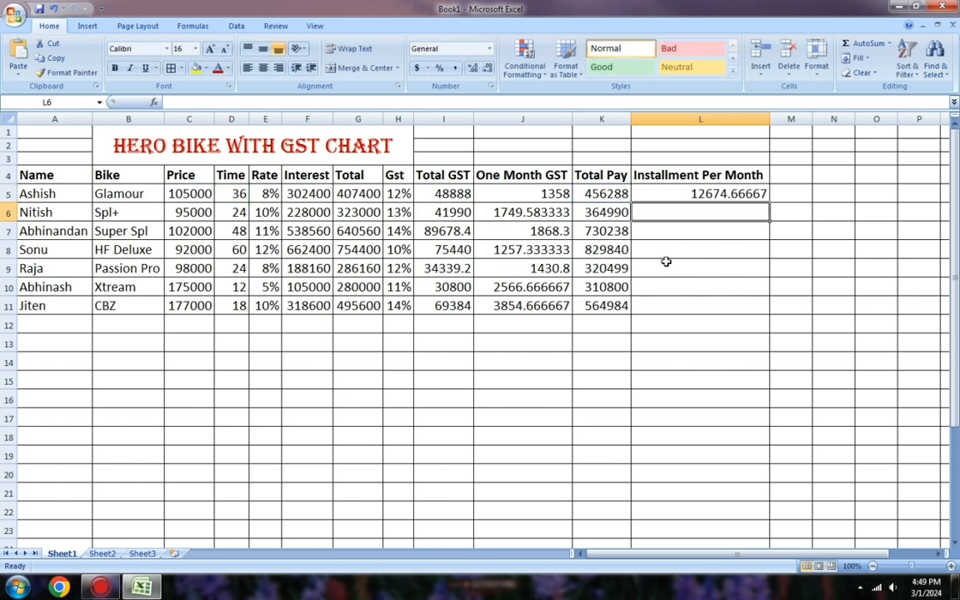
click(761, 194)
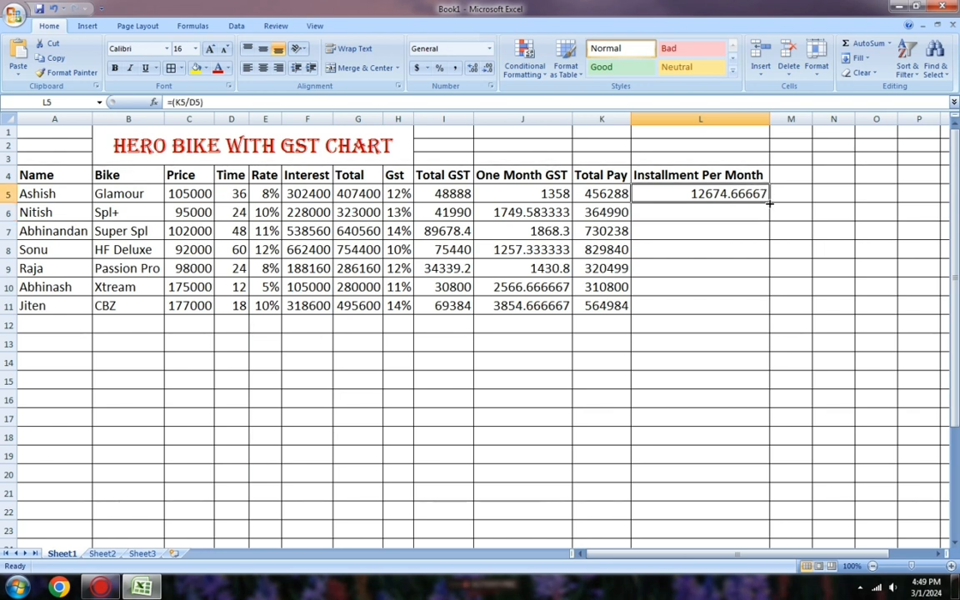
drag(769, 202, 756, 310)
click(833, 304)
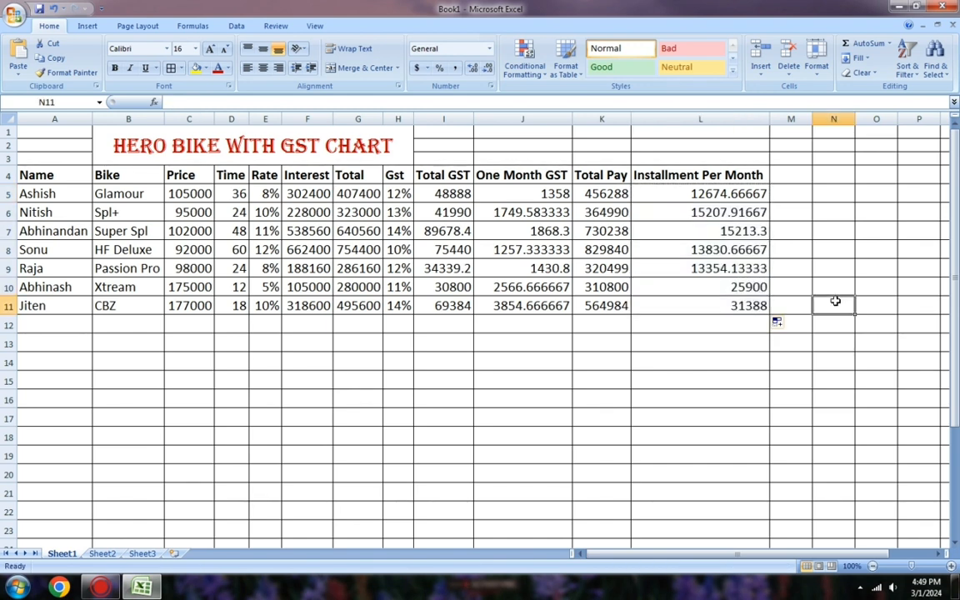